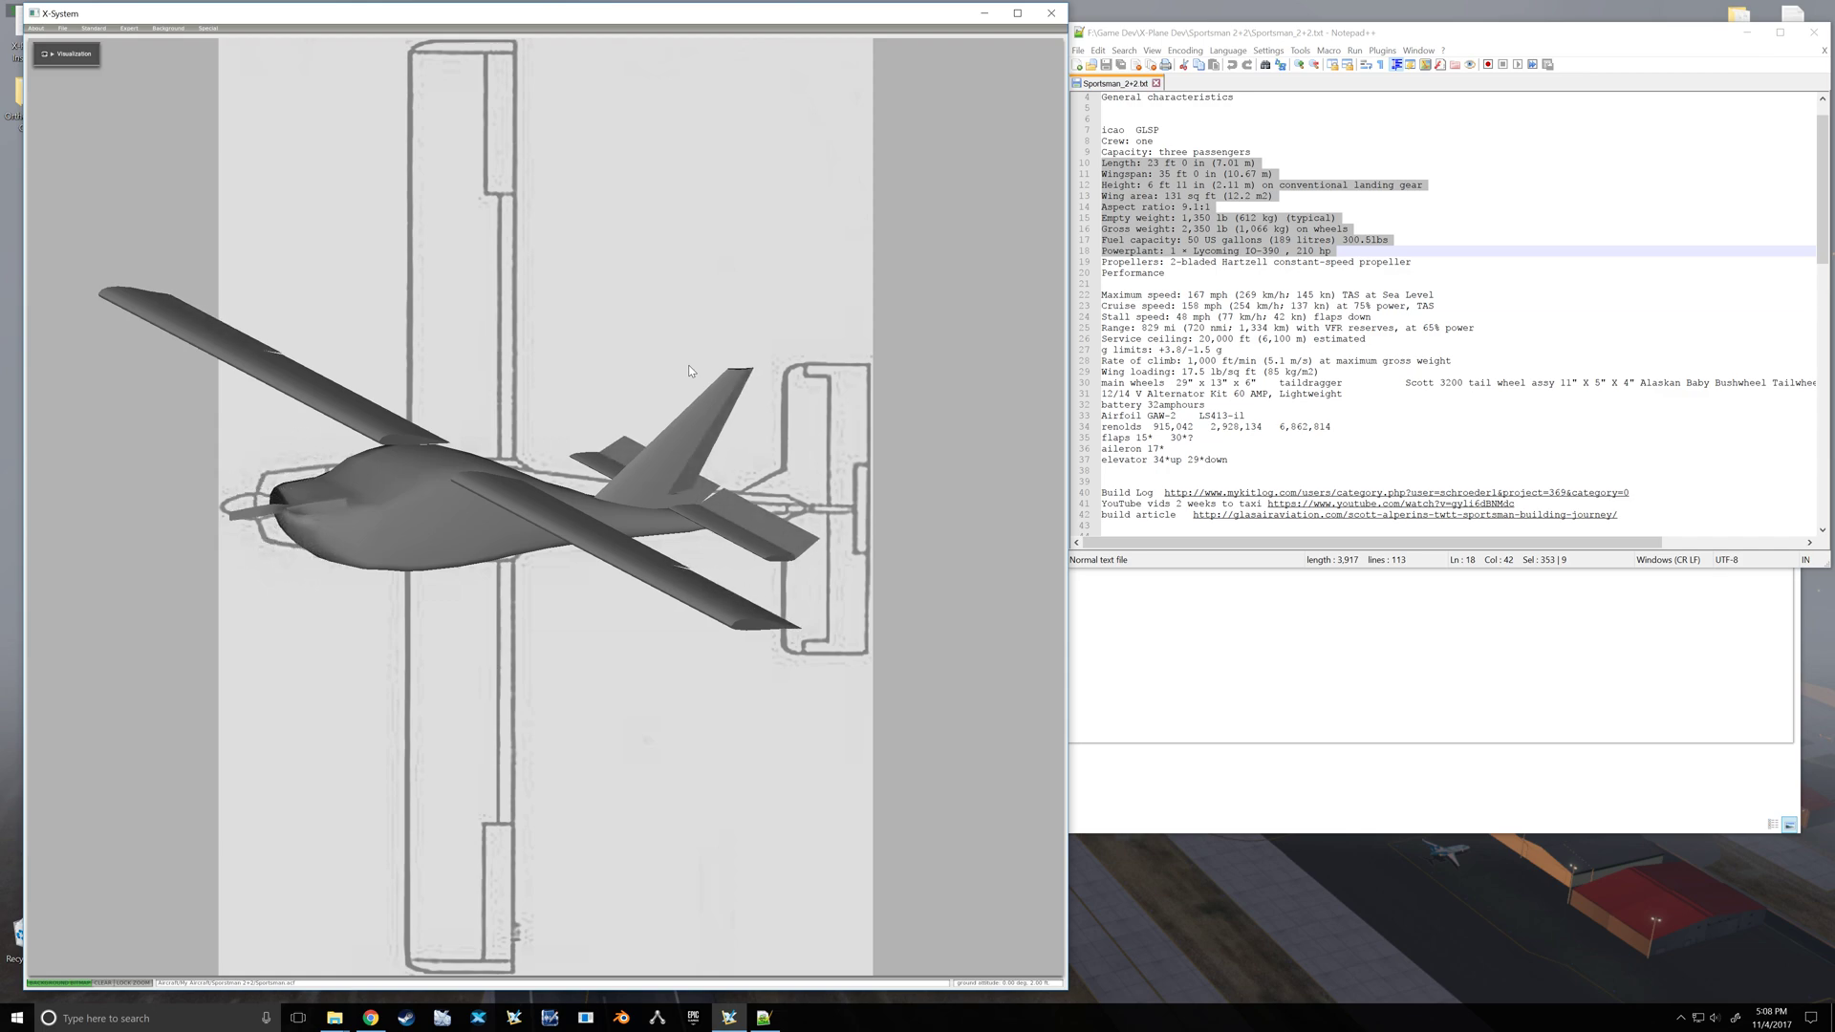
- Tilt the model and snap it to the aligned top view over the top blueprint
{"action": "left_click_drag", "start_coordinate": [690, 371], "coordinate": [497, 182]}
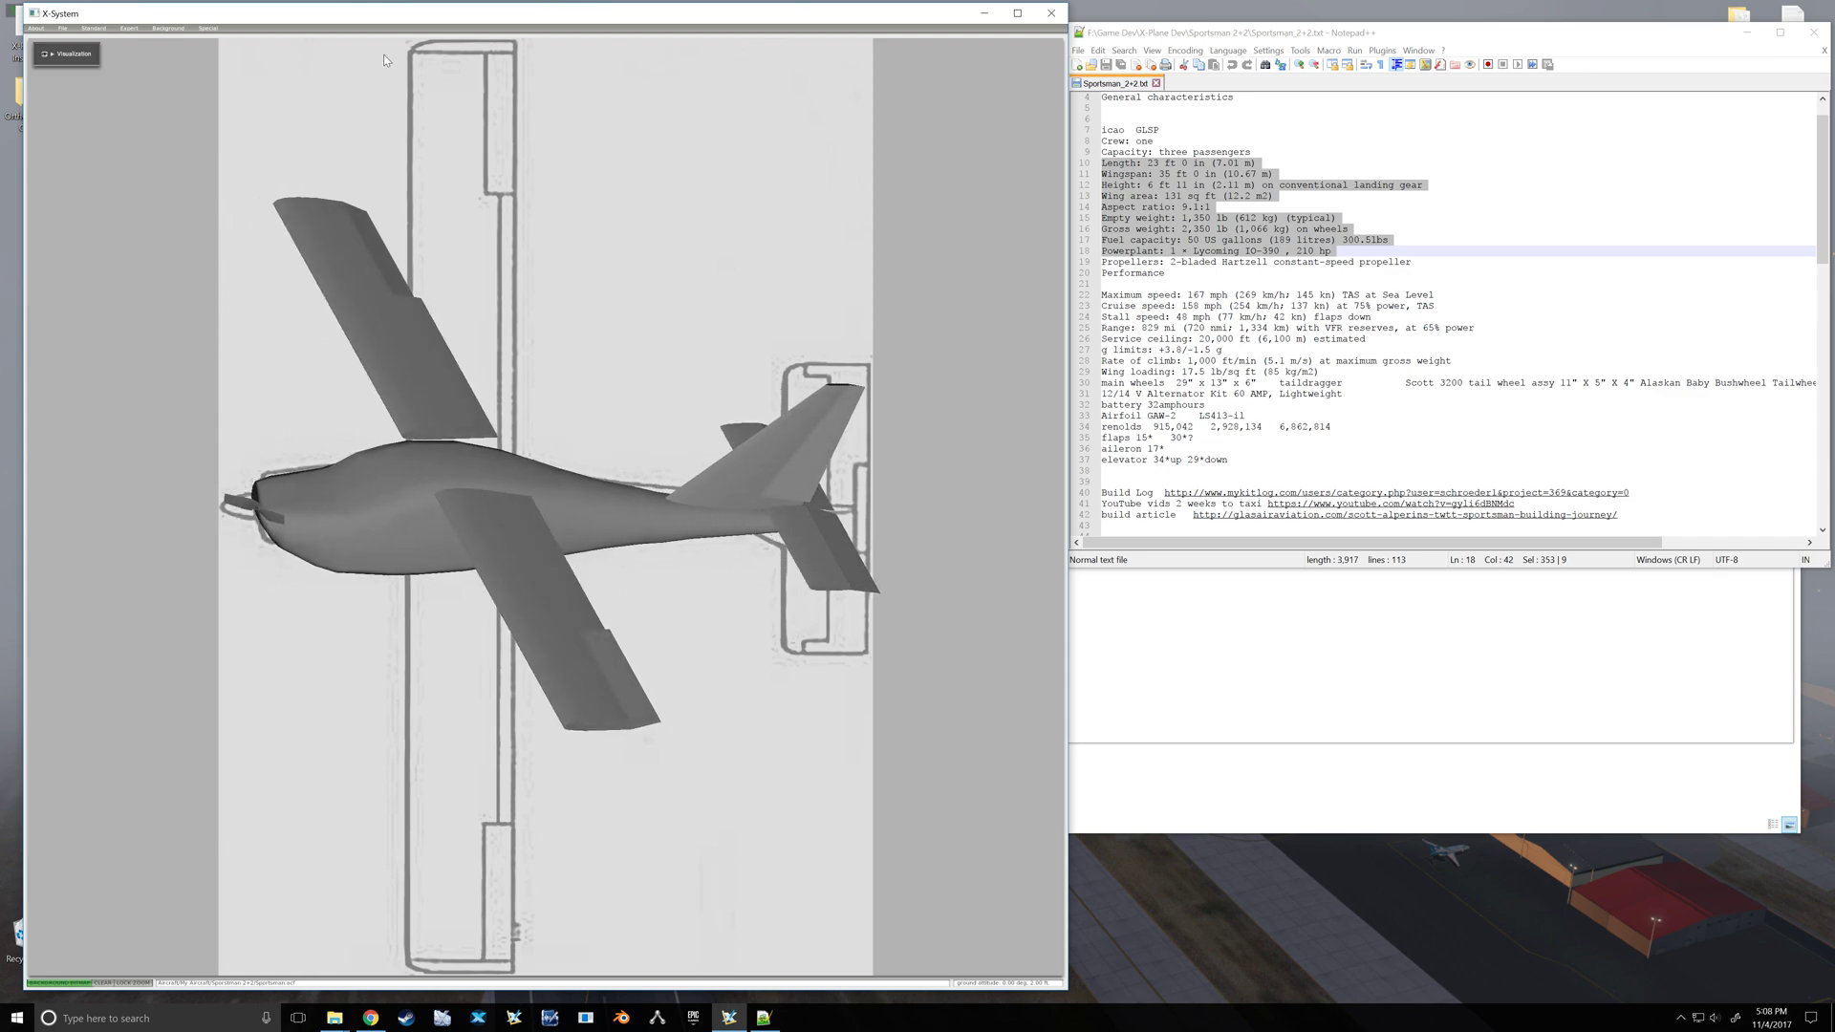
{"action": "left_click", "coordinate": [168, 27]}
{"action": "left_click", "coordinate": [191, 115]}
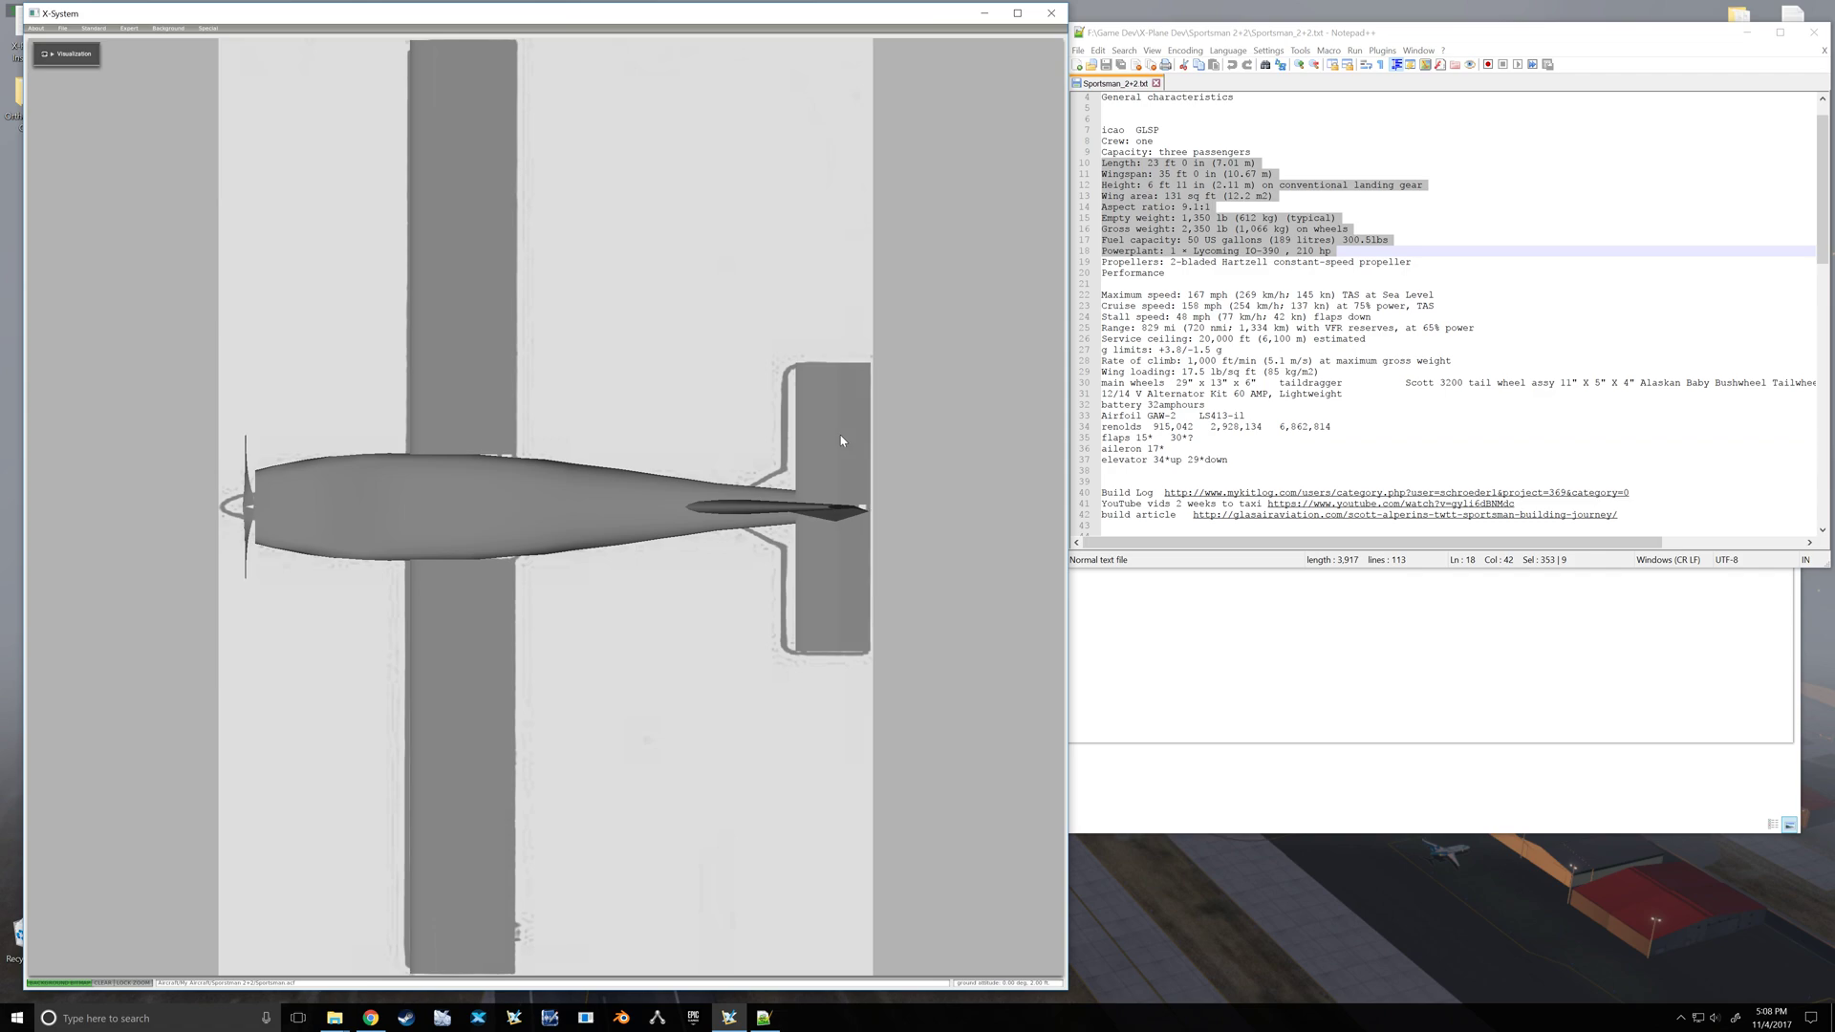
{"action": "left_click", "coordinate": [100, 30]}
{"action": "left_click", "coordinate": [90, 76]}
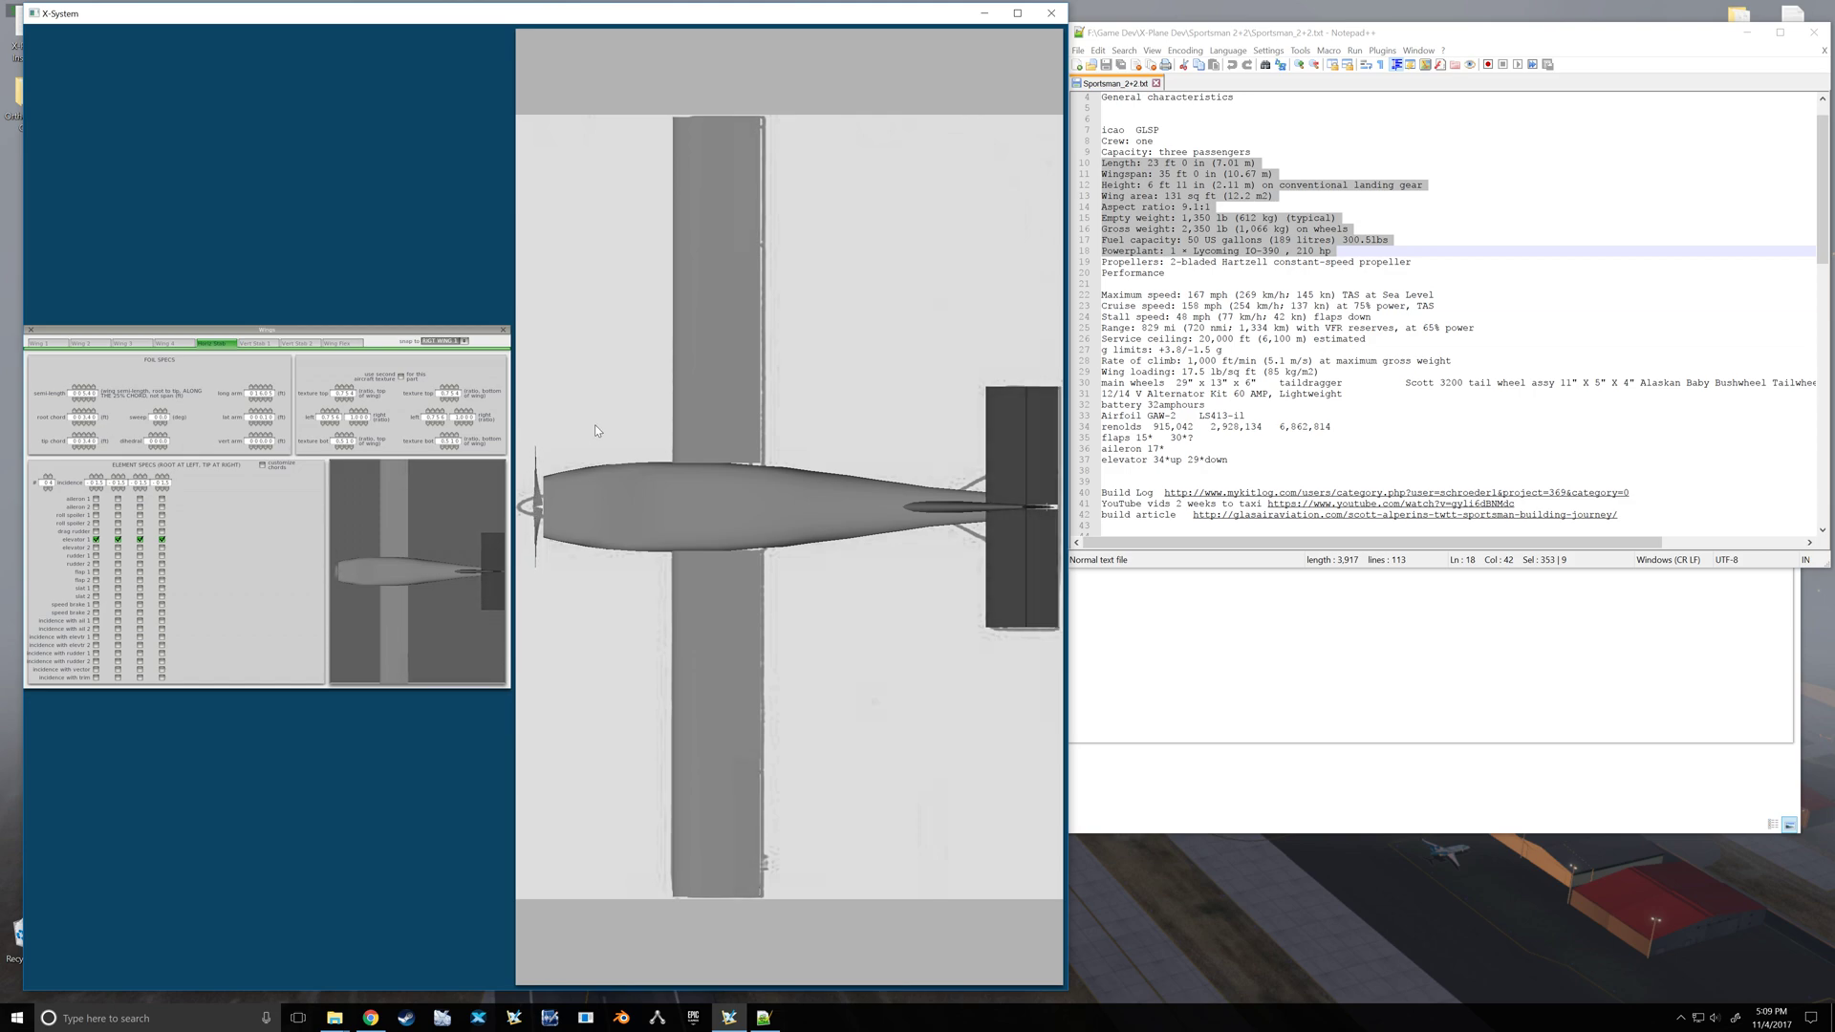
{"action": "key", "text": "w"}
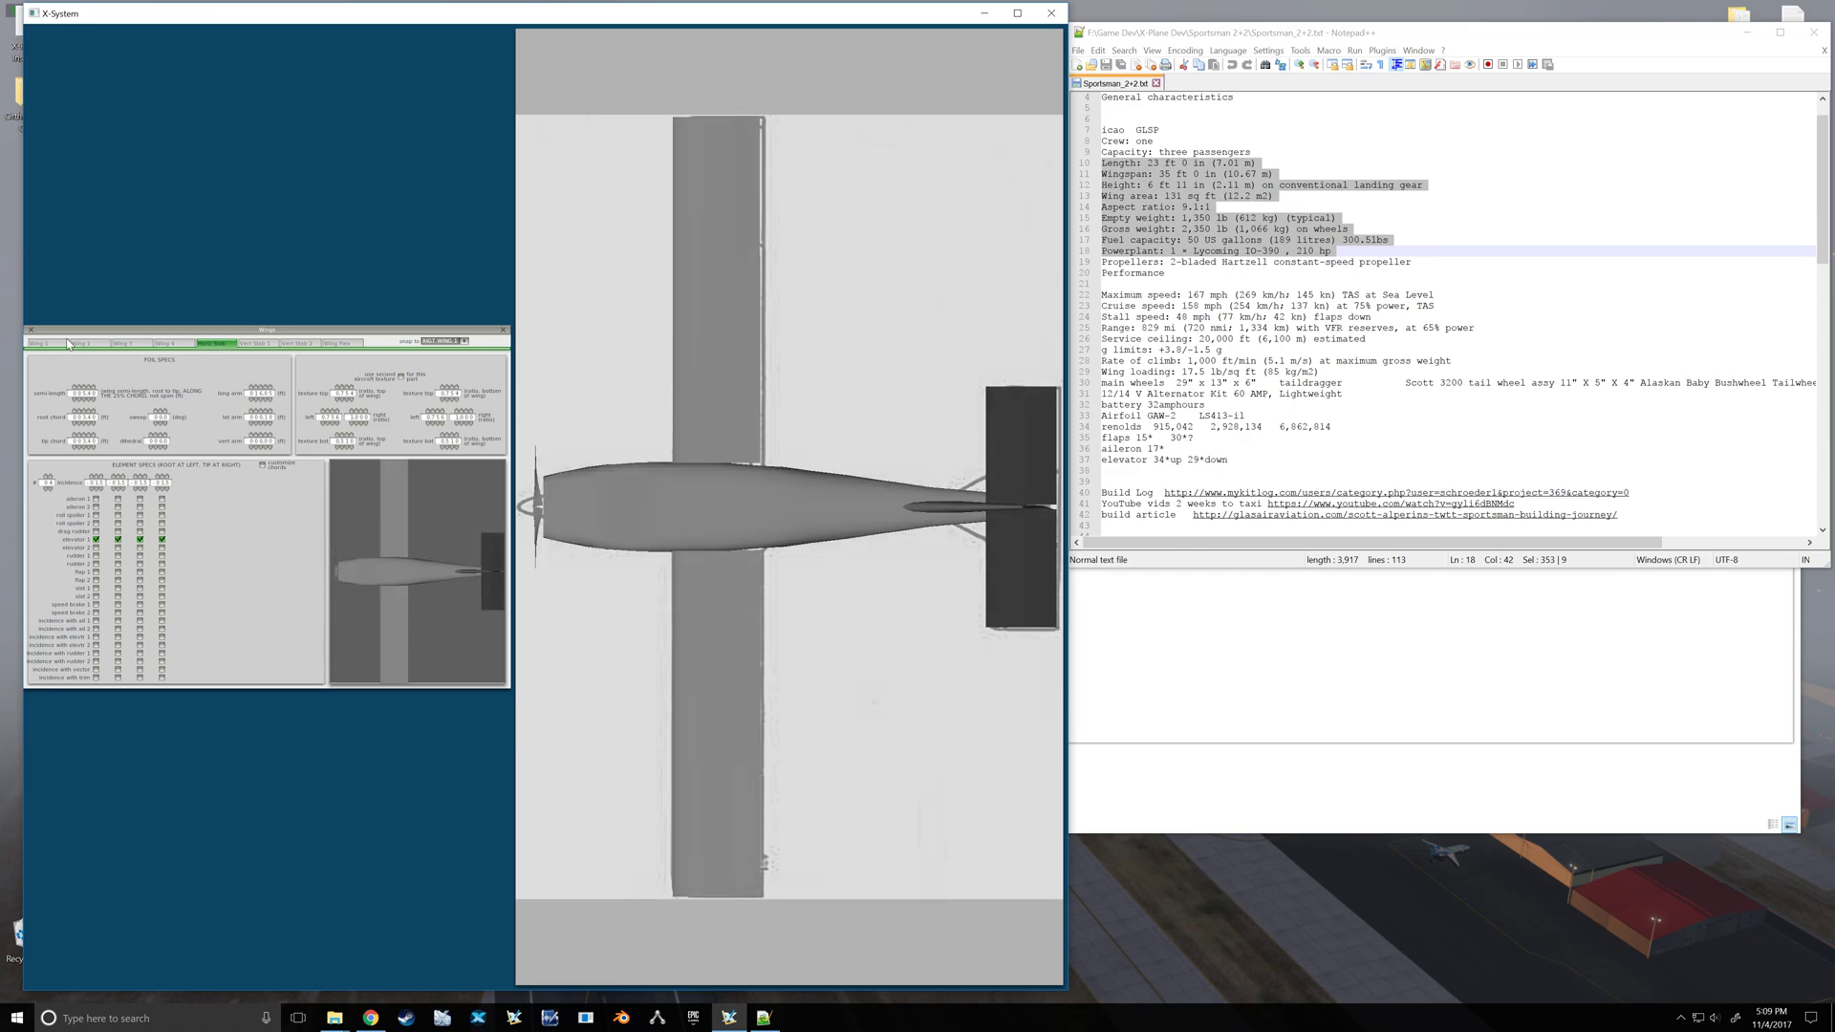
{"action": "left_click", "coordinate": [504, 329]}
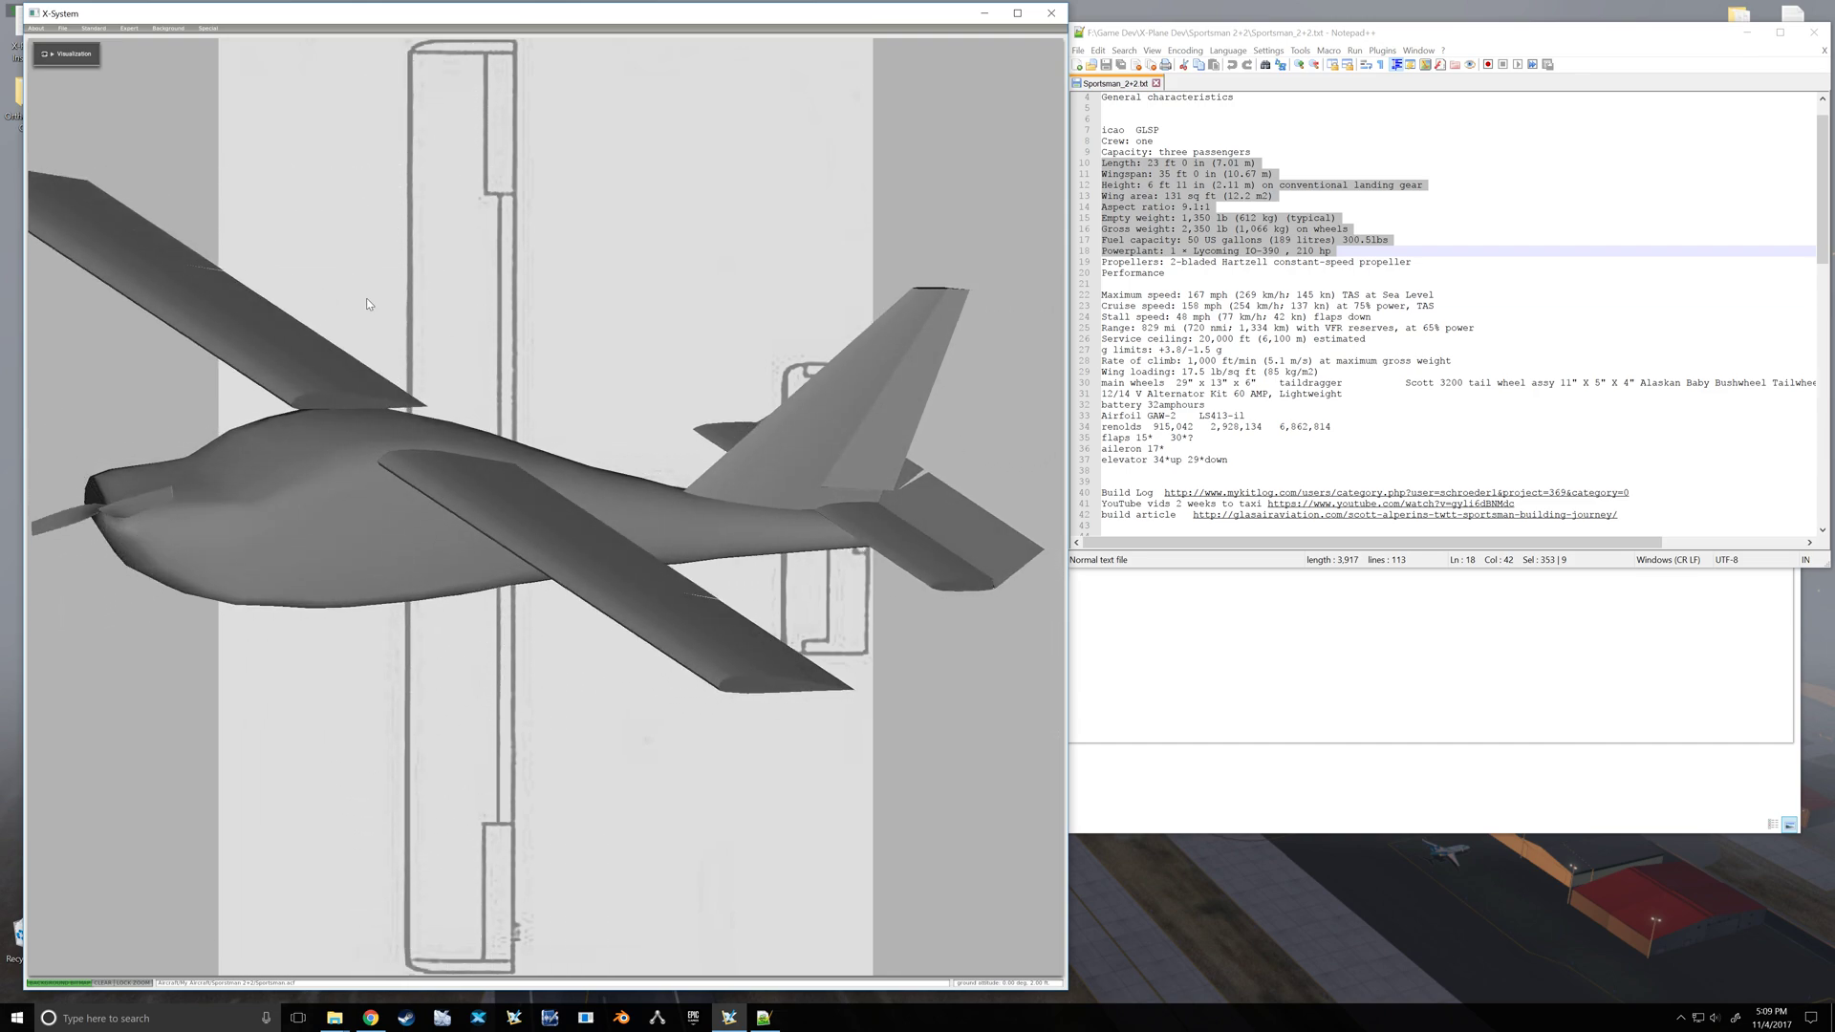
- Snap the model to the front view and load Front.png as the background blueprint
{"action": "left_click", "coordinate": [168, 28]}
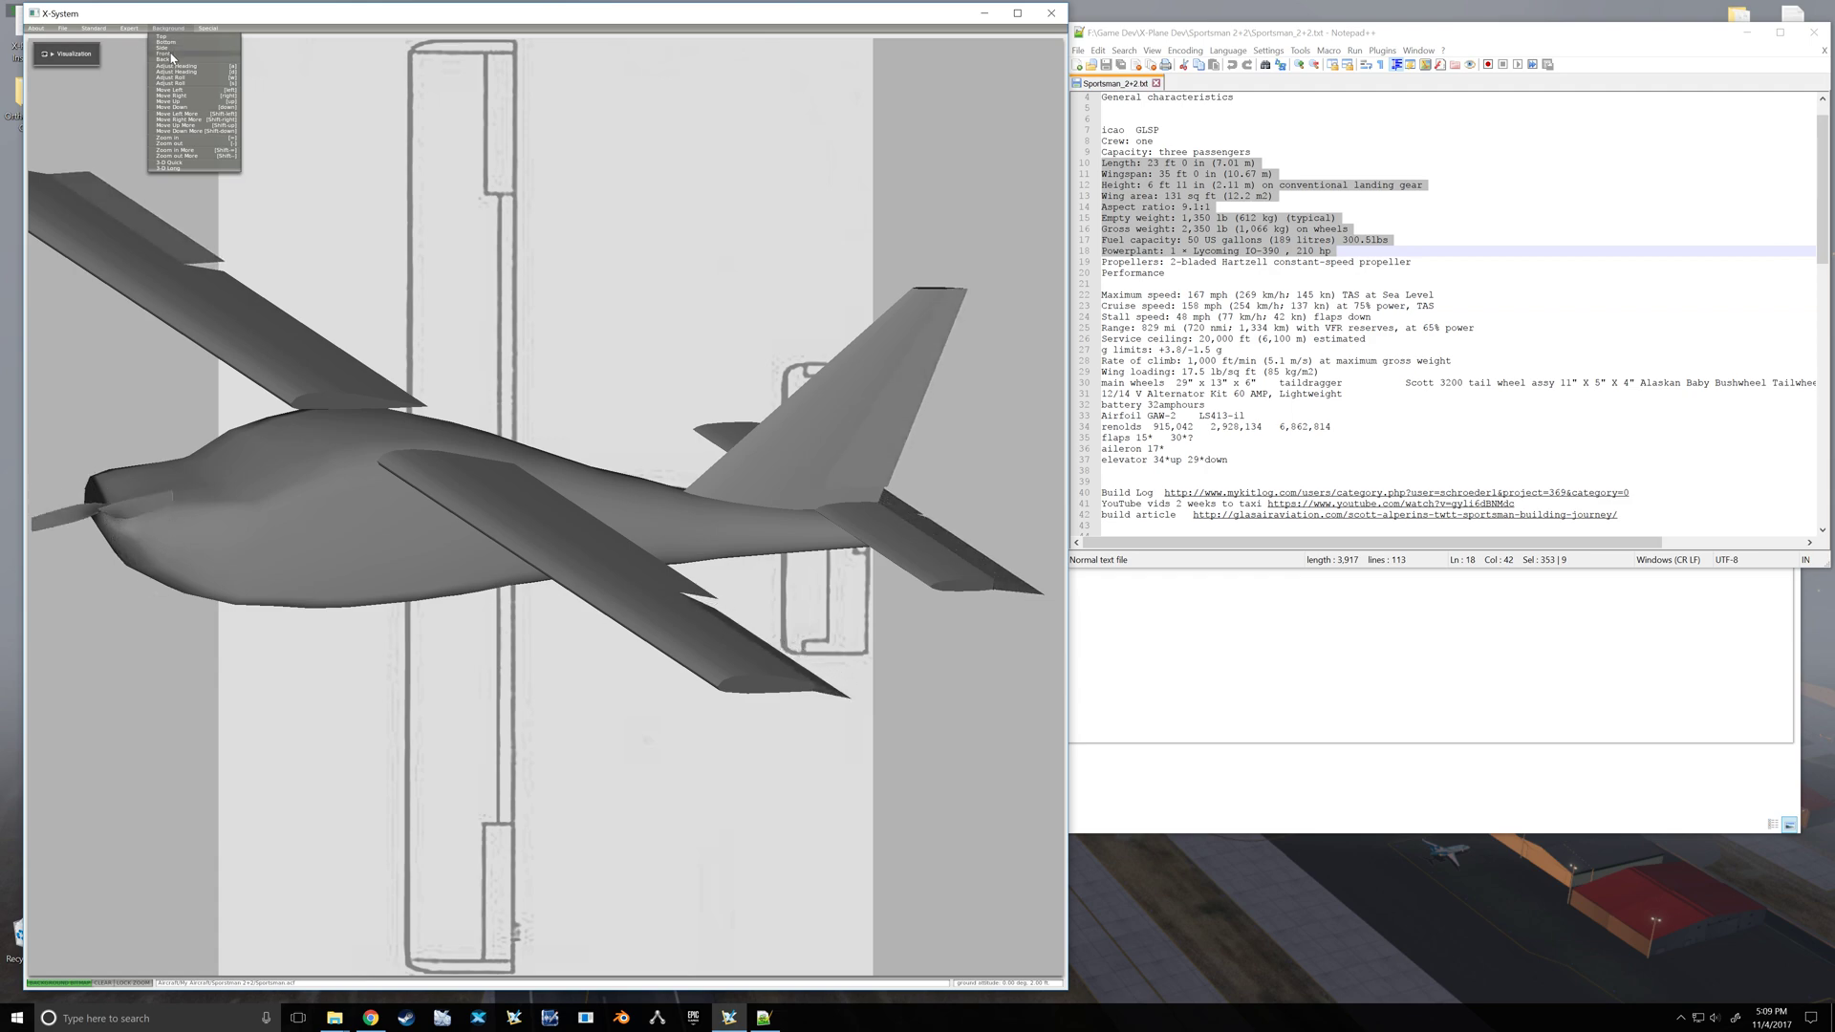
{"action": "left_click", "coordinate": [172, 53]}
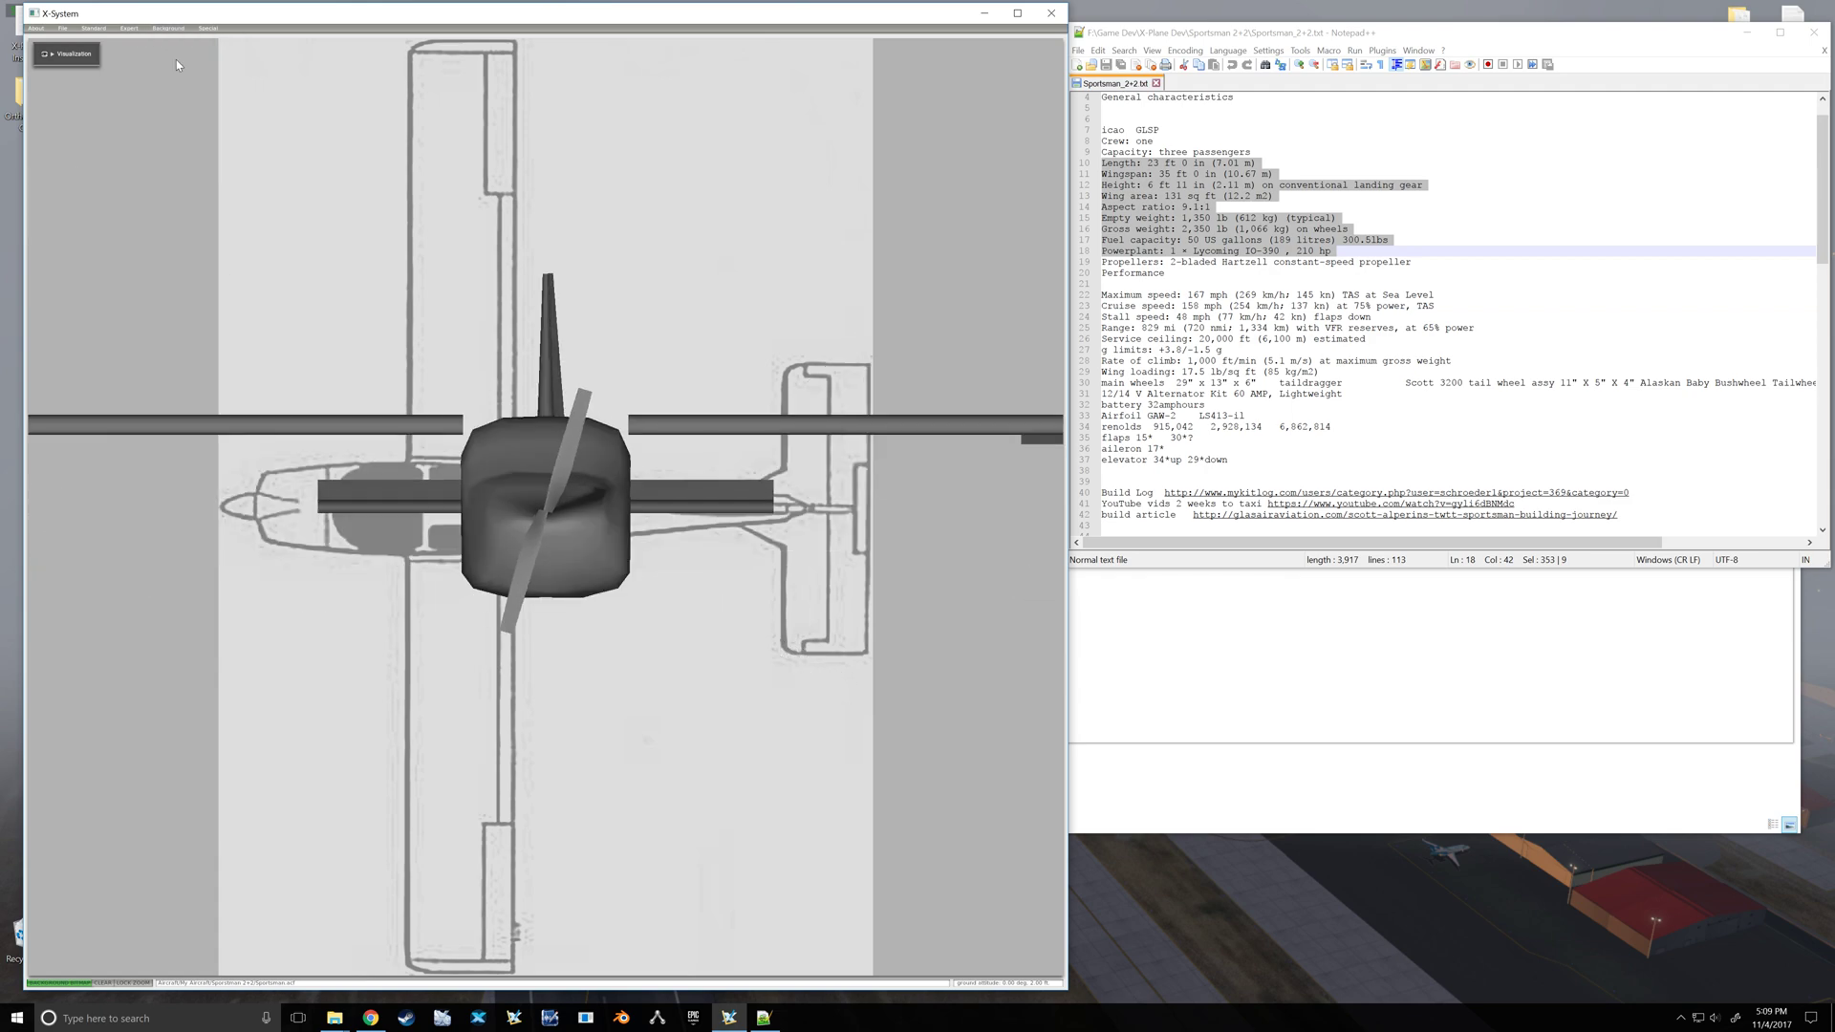
{"action": "left_click", "coordinate": [53, 983]}
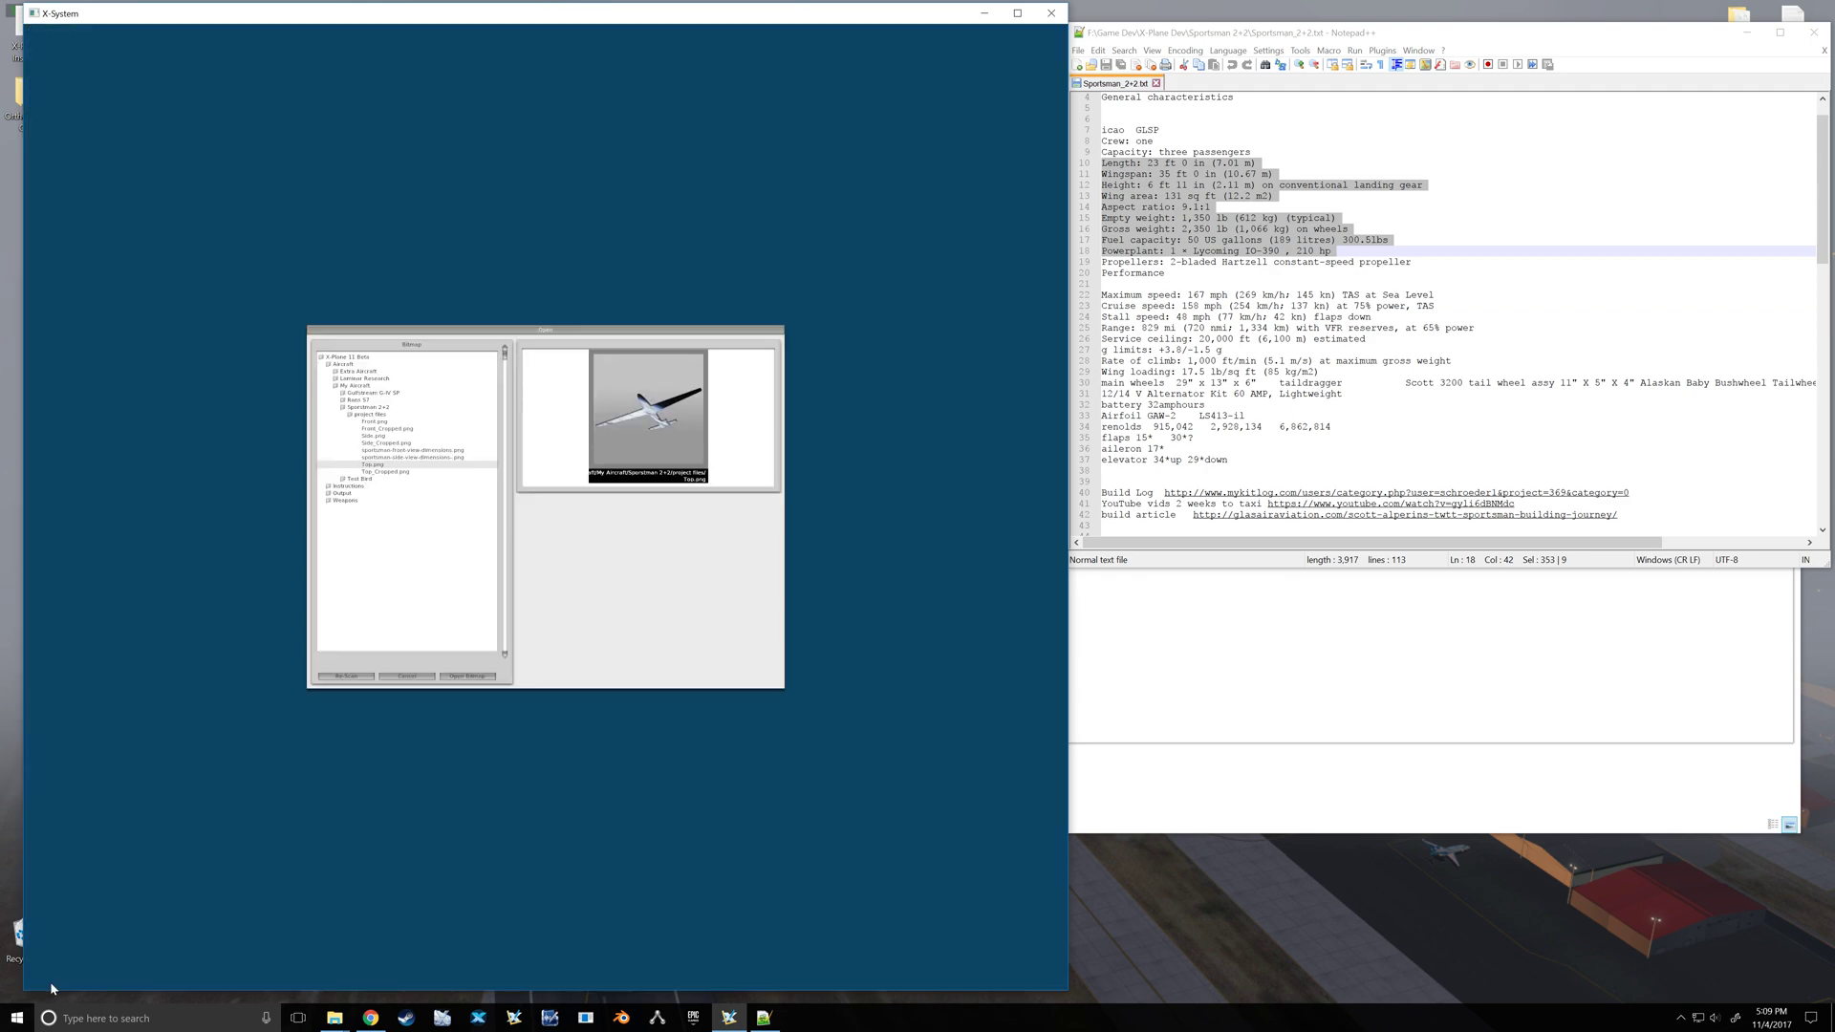
{"action": "left_click", "coordinate": [377, 422]}
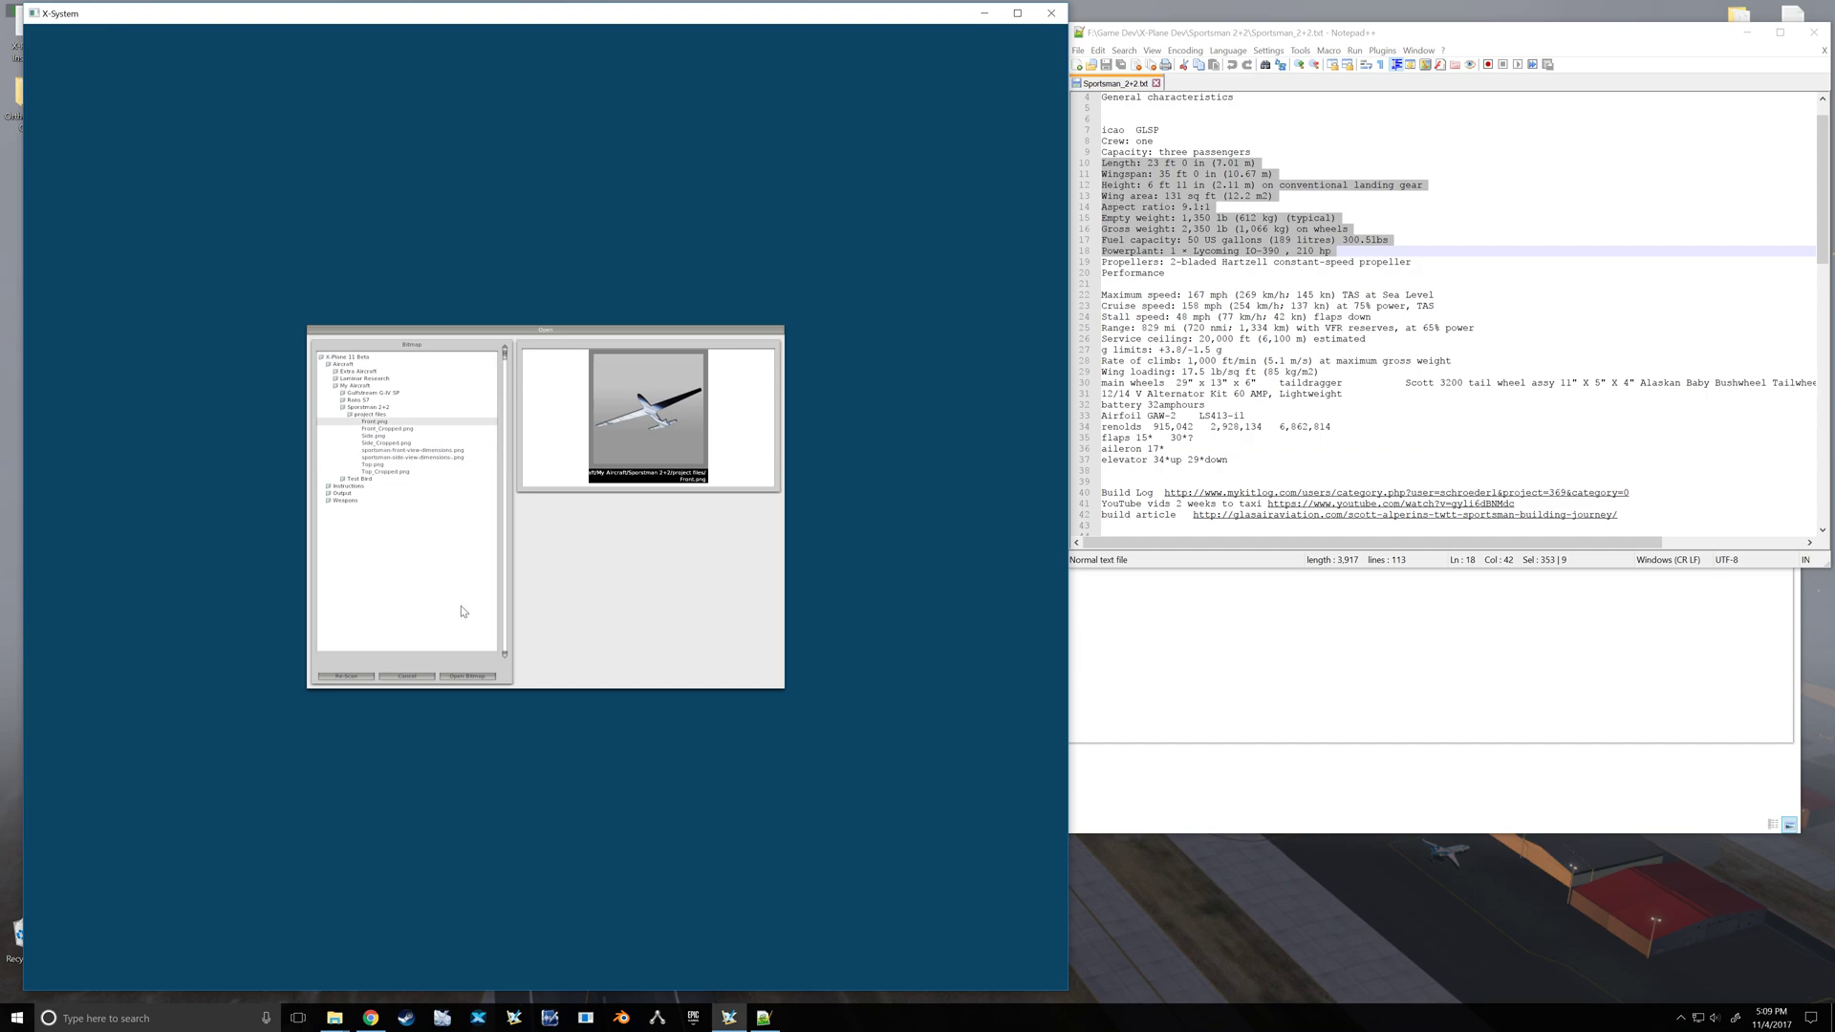
{"action": "left_click", "coordinate": [465, 677]}
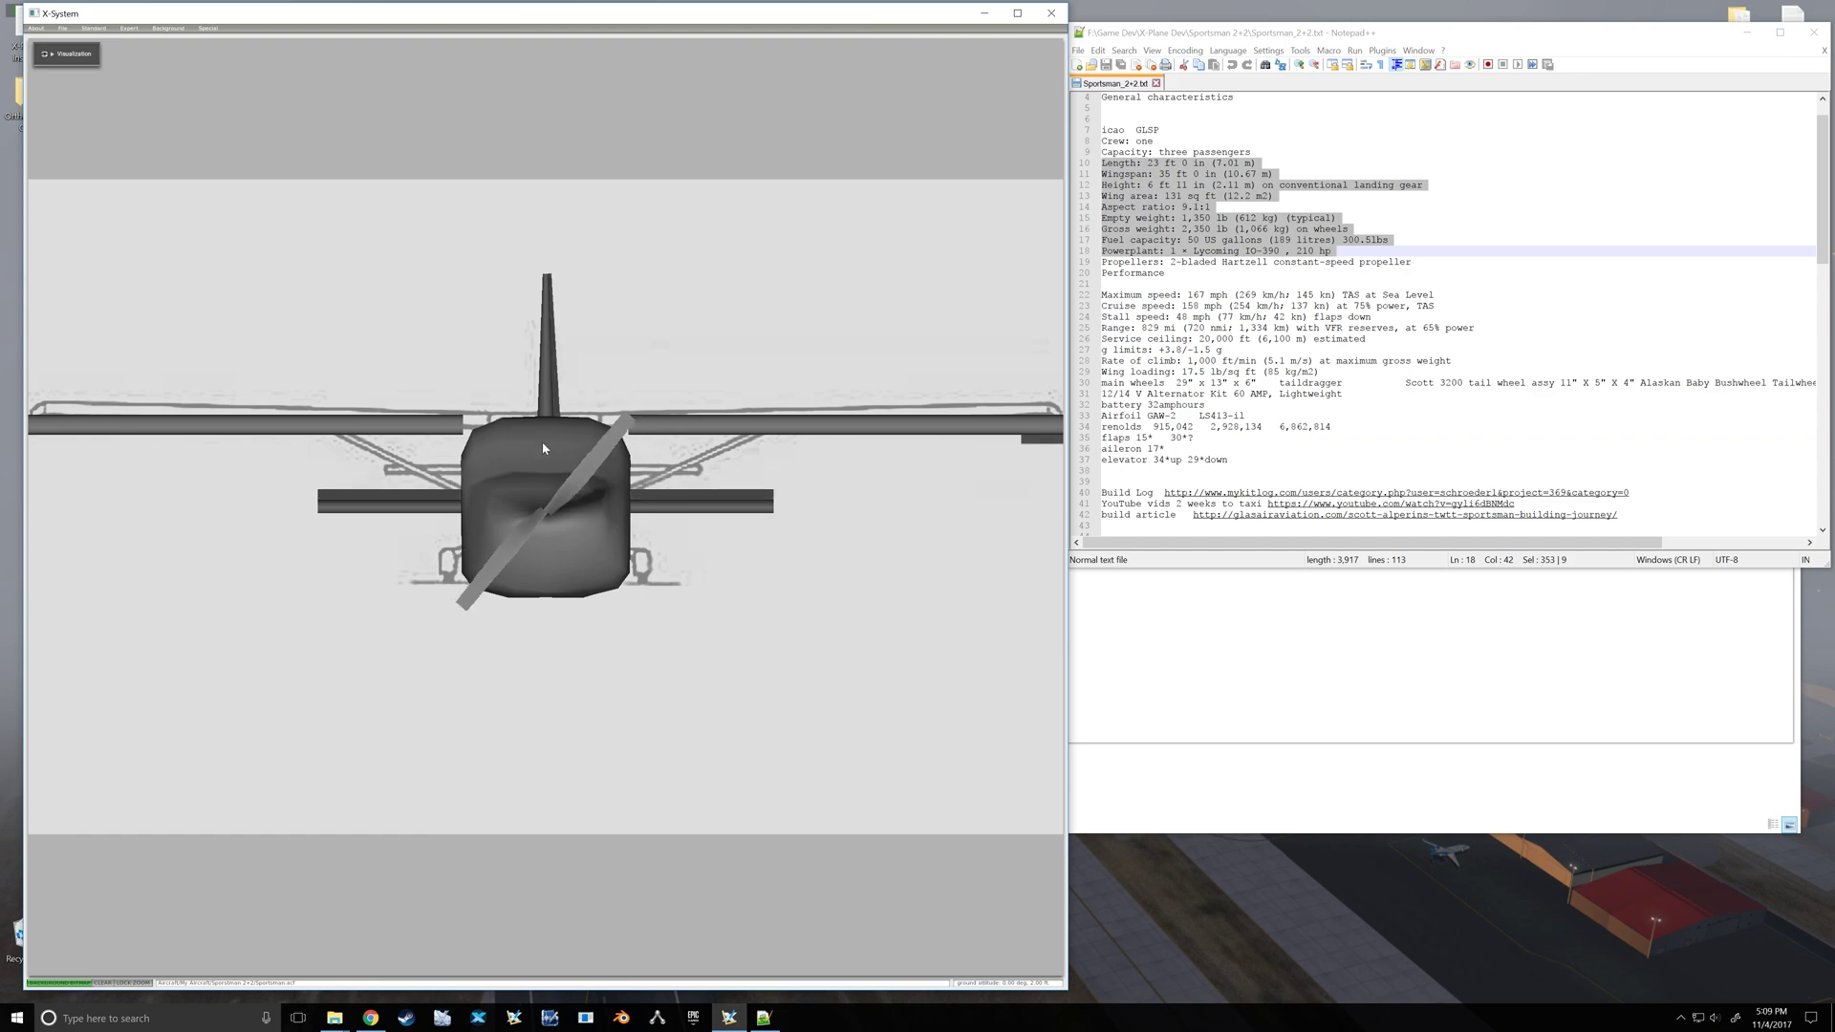
{"action": "left_click", "coordinate": [96, 29]}
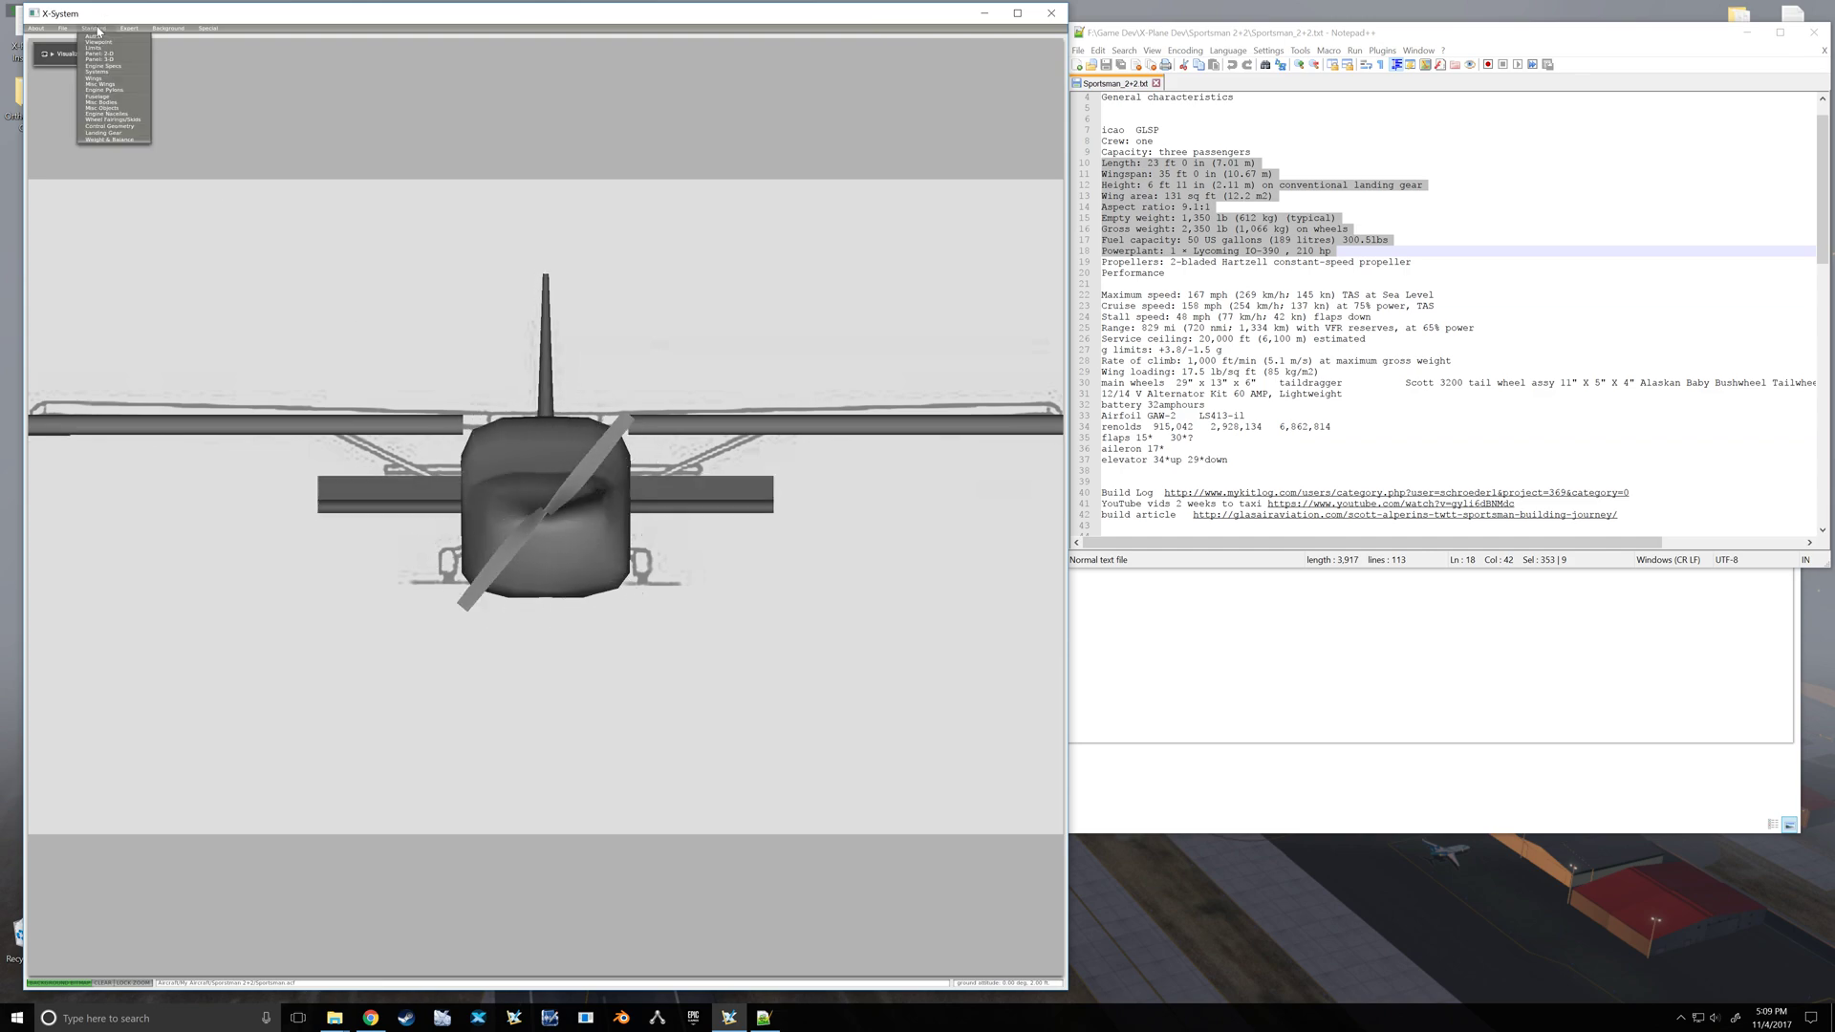
- In the Wings editor, set Wing 1's vert arm to 0.0170, then close the dialog
{"action": "left_click", "coordinate": [101, 77]}
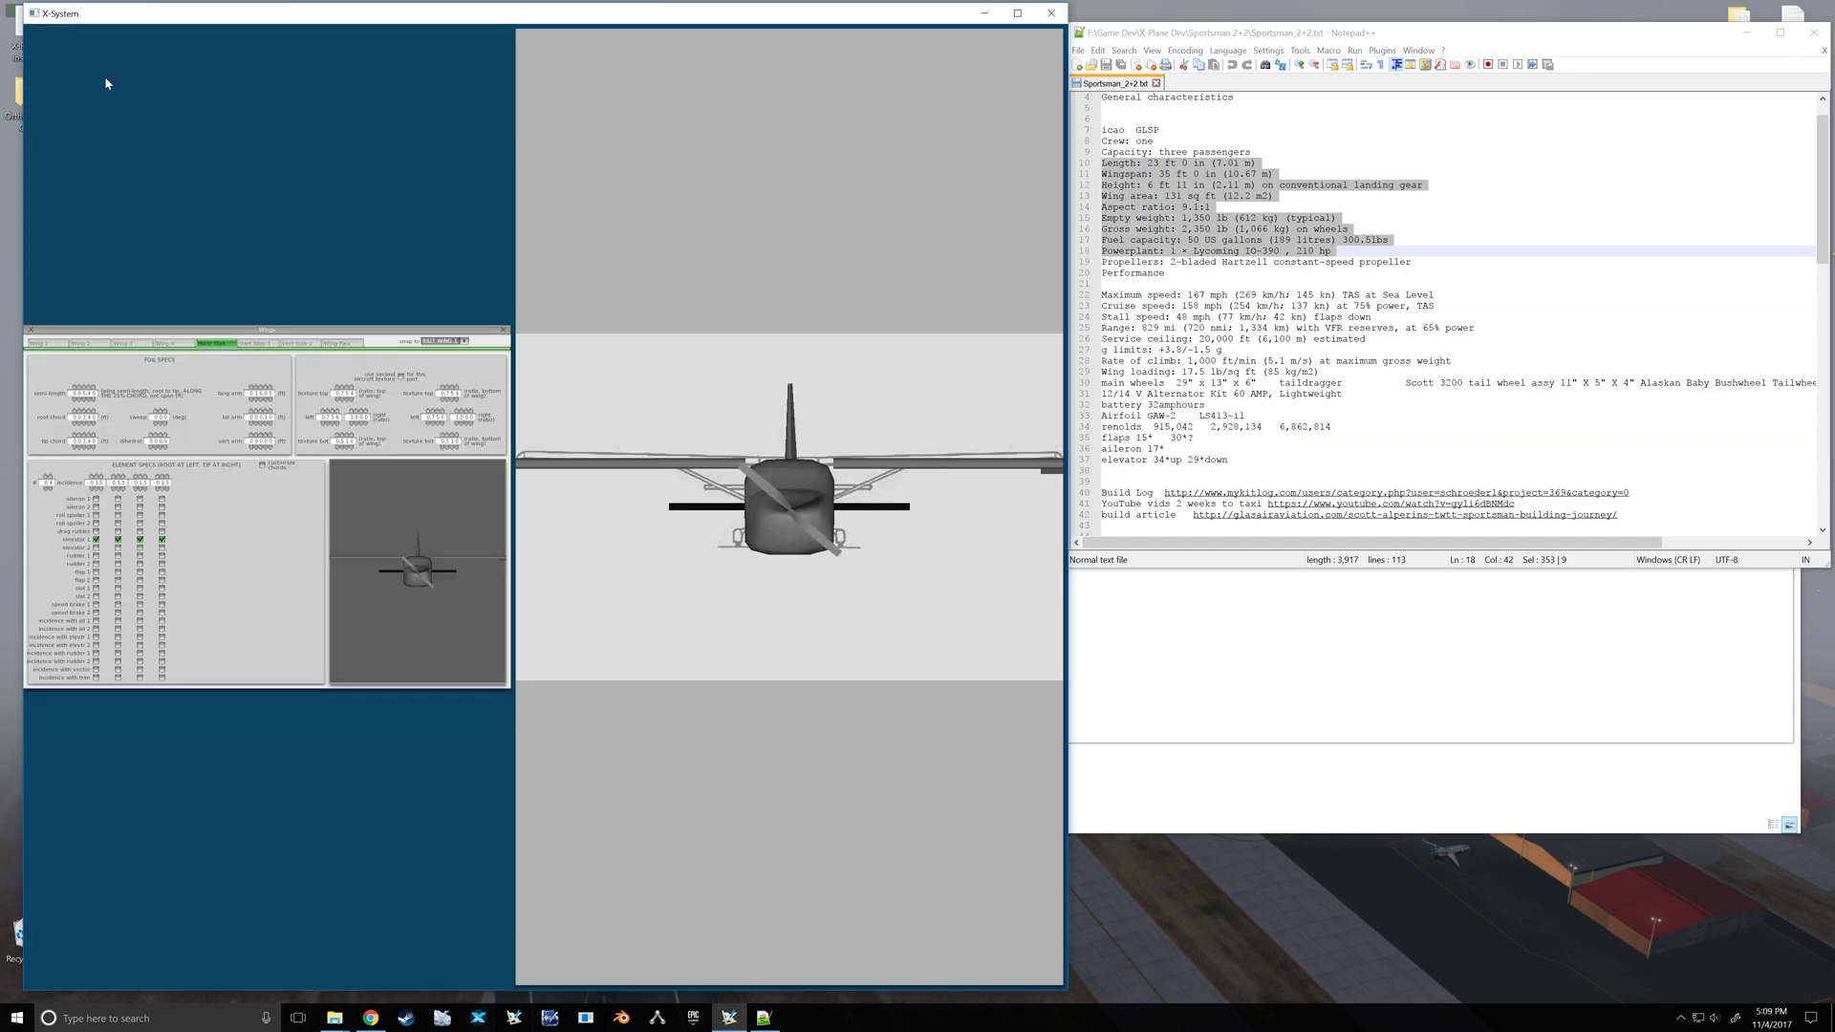
{"action": "left_click", "coordinate": [40, 345]}
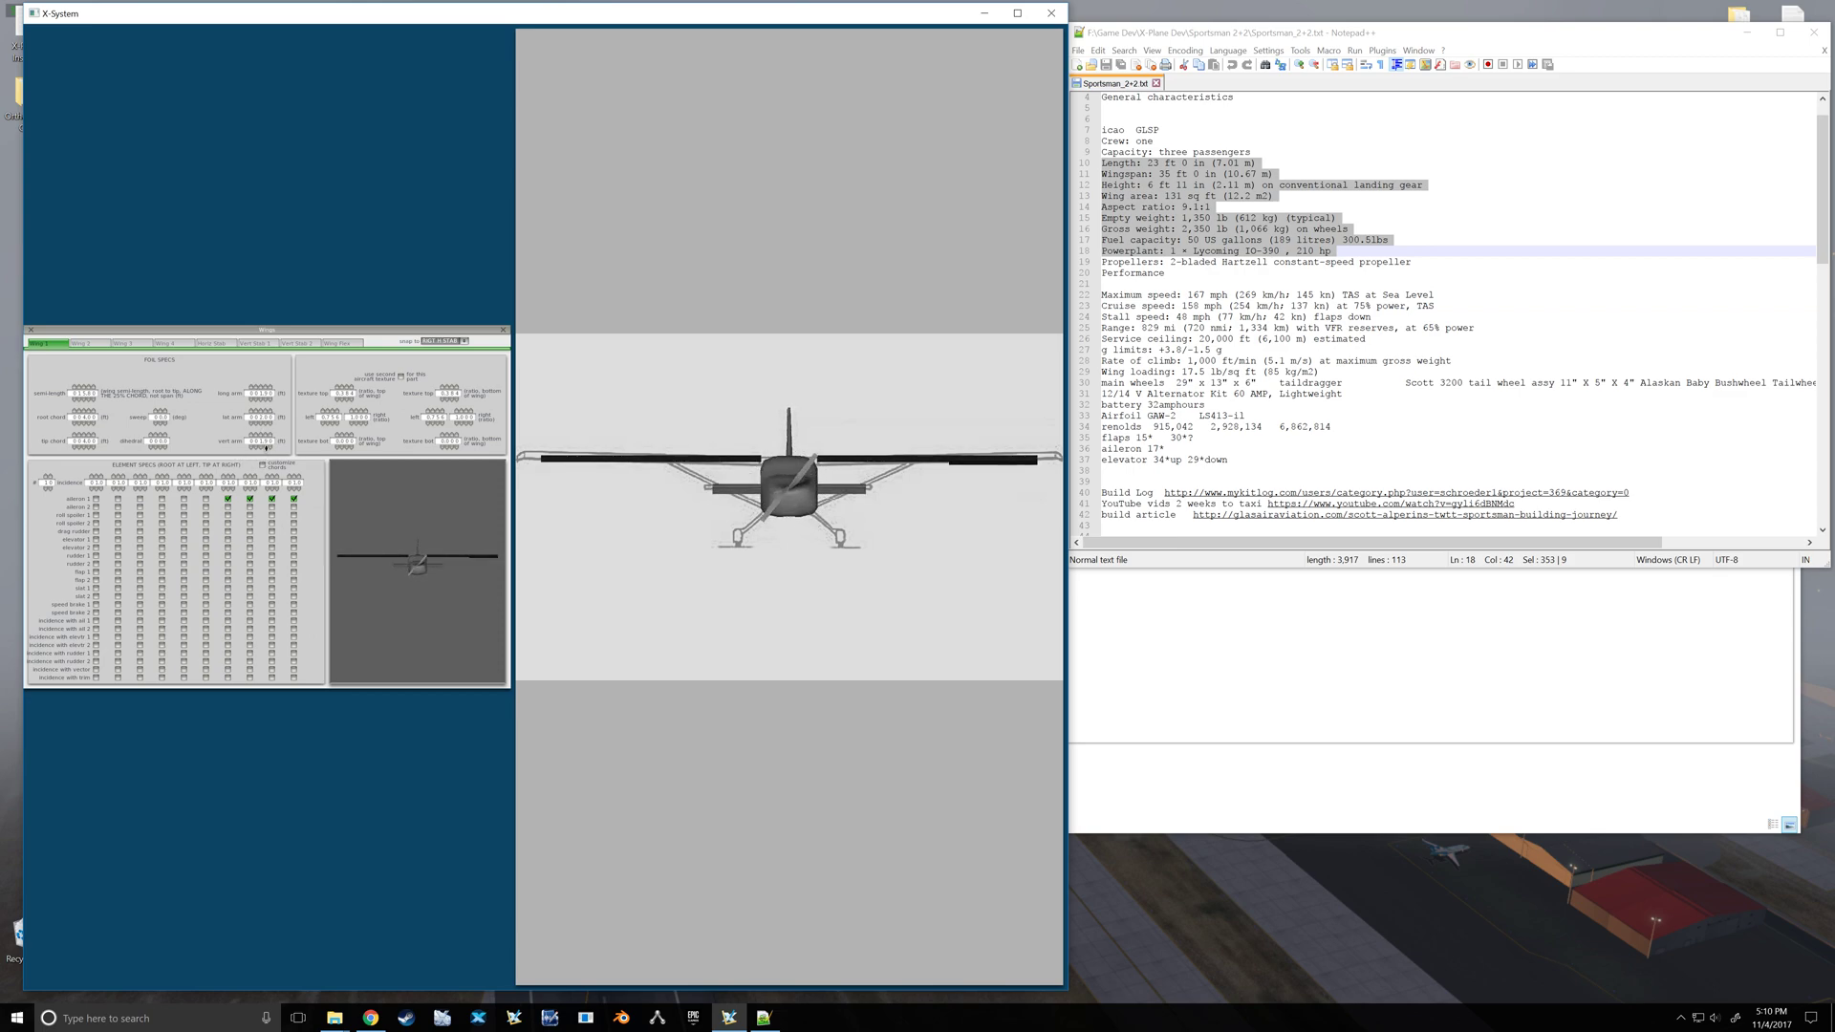
{"action": "left_click", "coordinate": [265, 446]}
{"action": "left_click", "coordinate": [266, 447]}
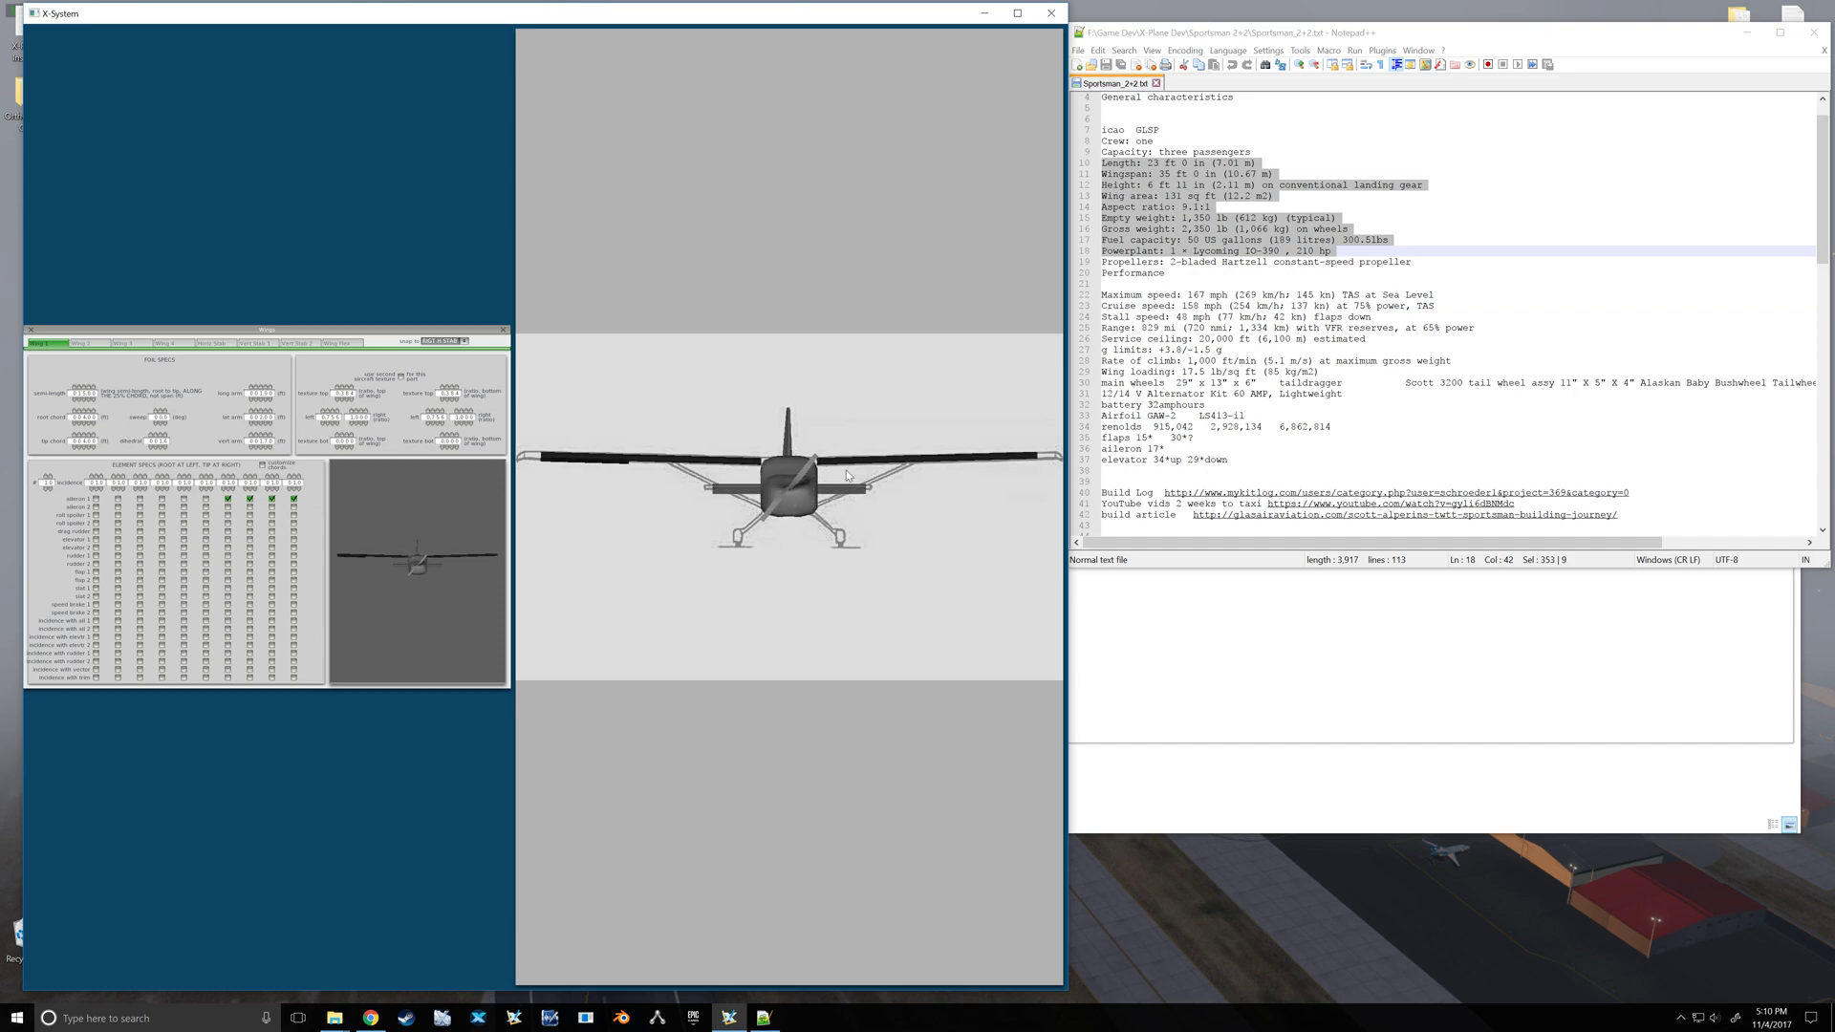
{"action": "left_click", "coordinate": [29, 332]}
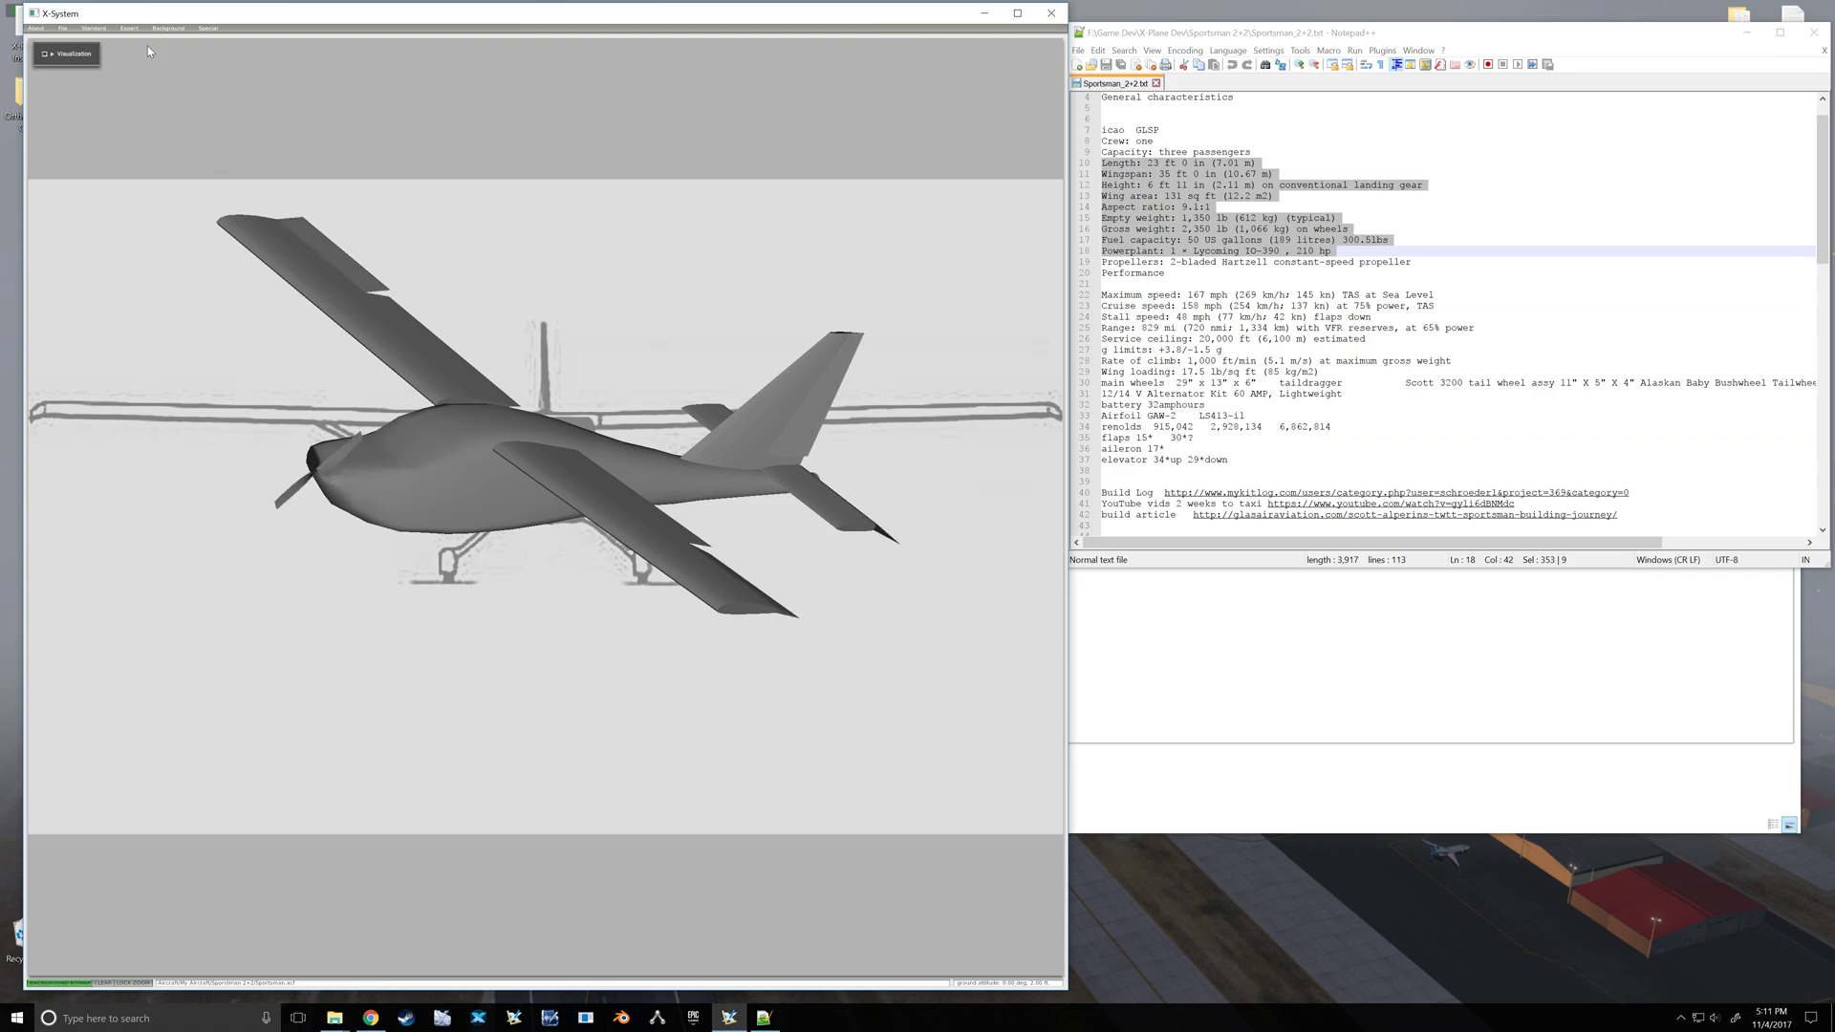
- Snap the model back to the front view and bring up the Landing Gear editor
{"action": "left_click", "coordinate": [168, 28]}
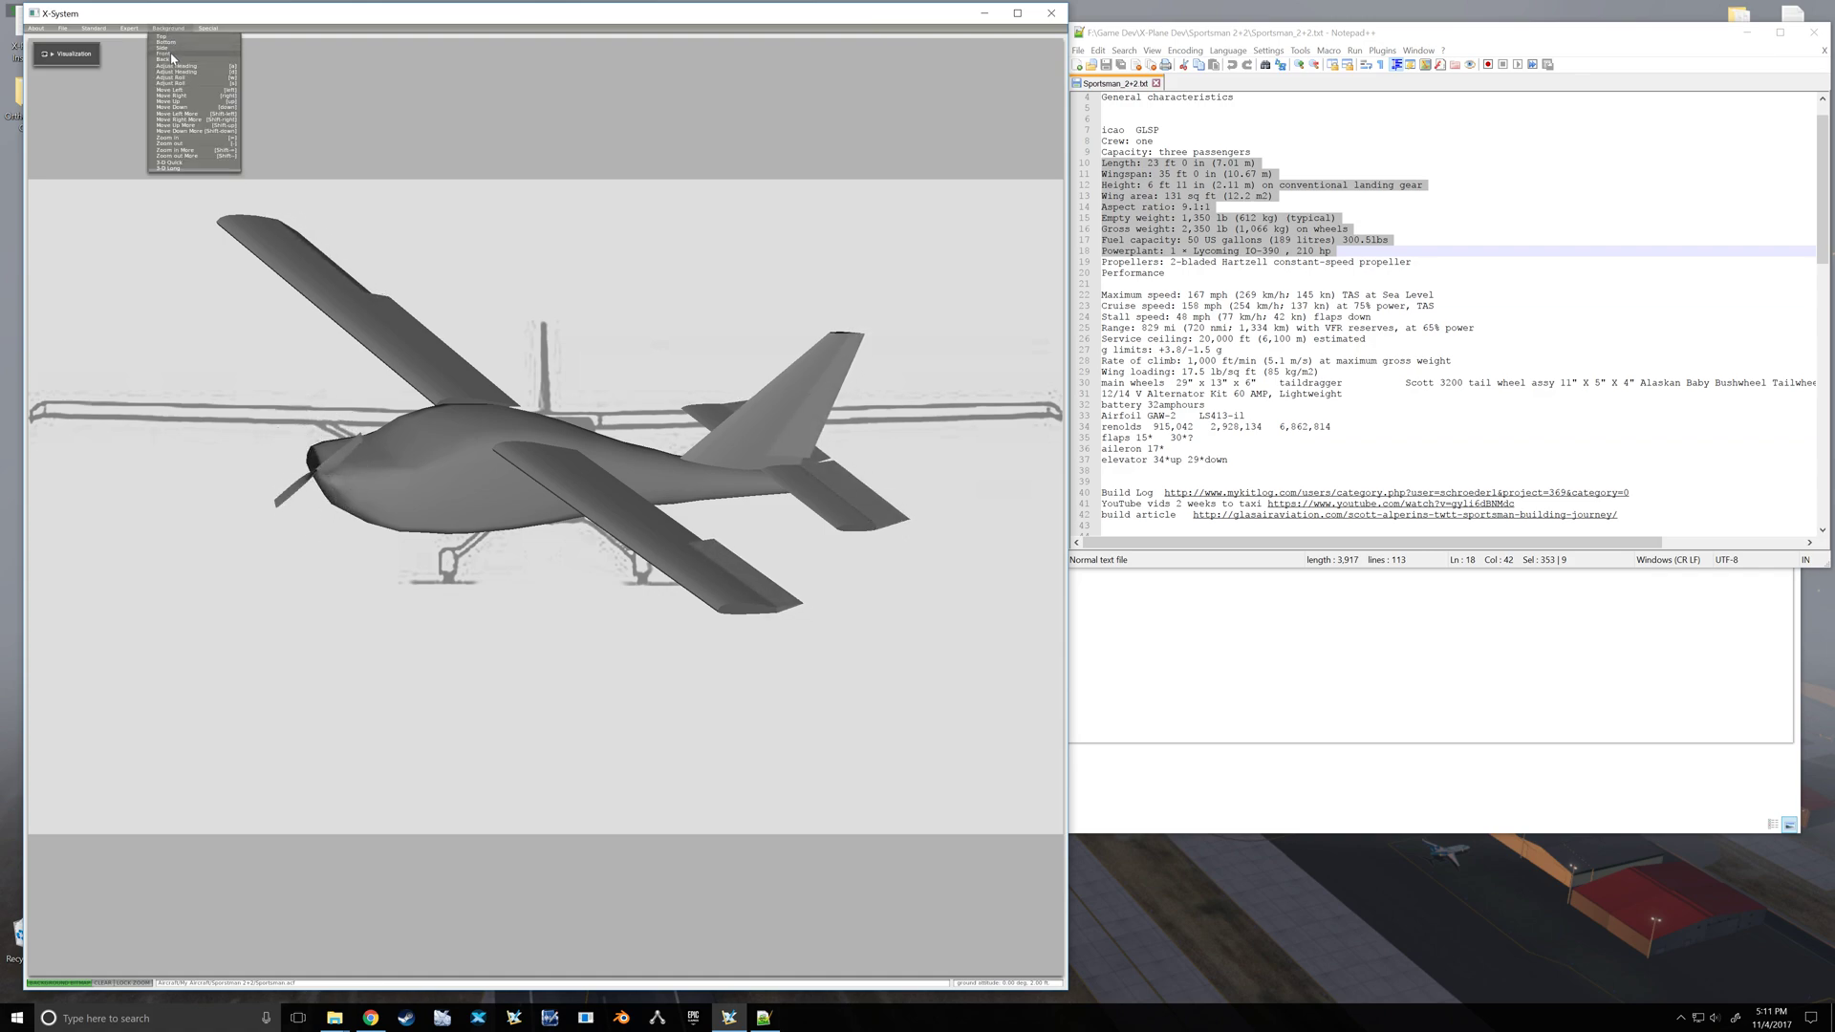
{"action": "left_click", "coordinate": [170, 53]}
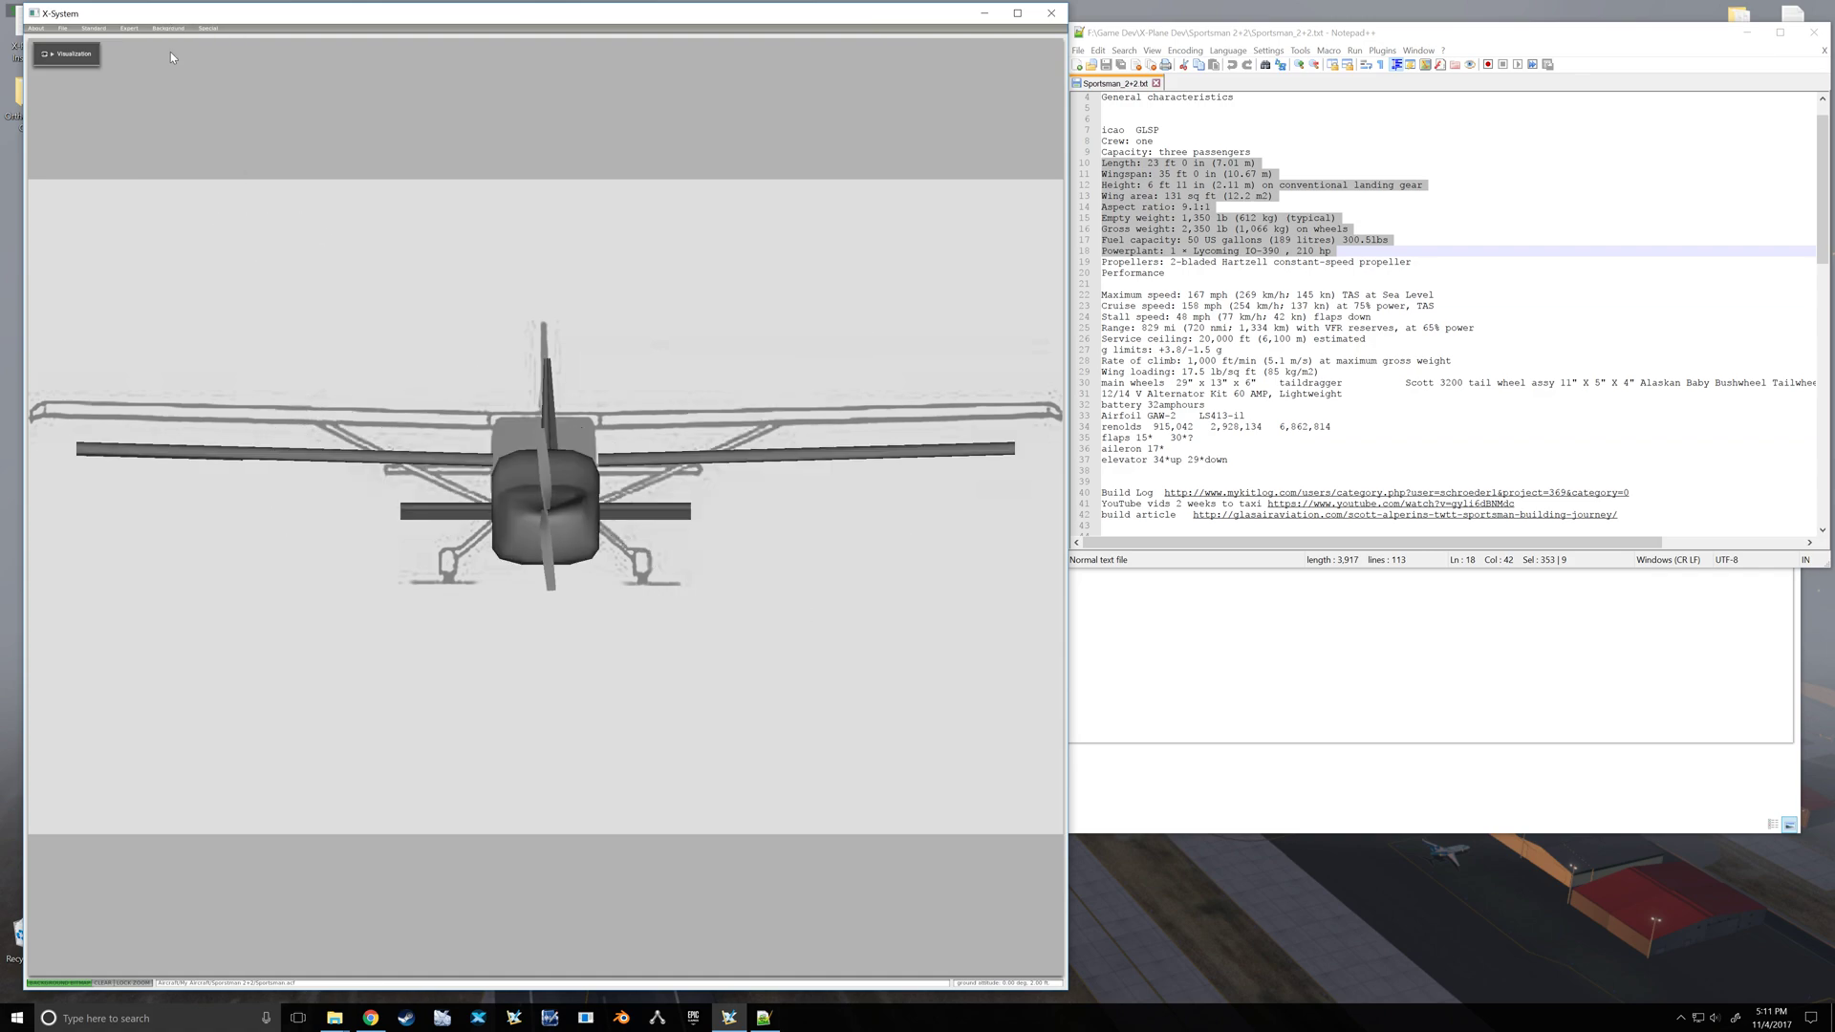
{"action": "left_click", "coordinate": [88, 29]}
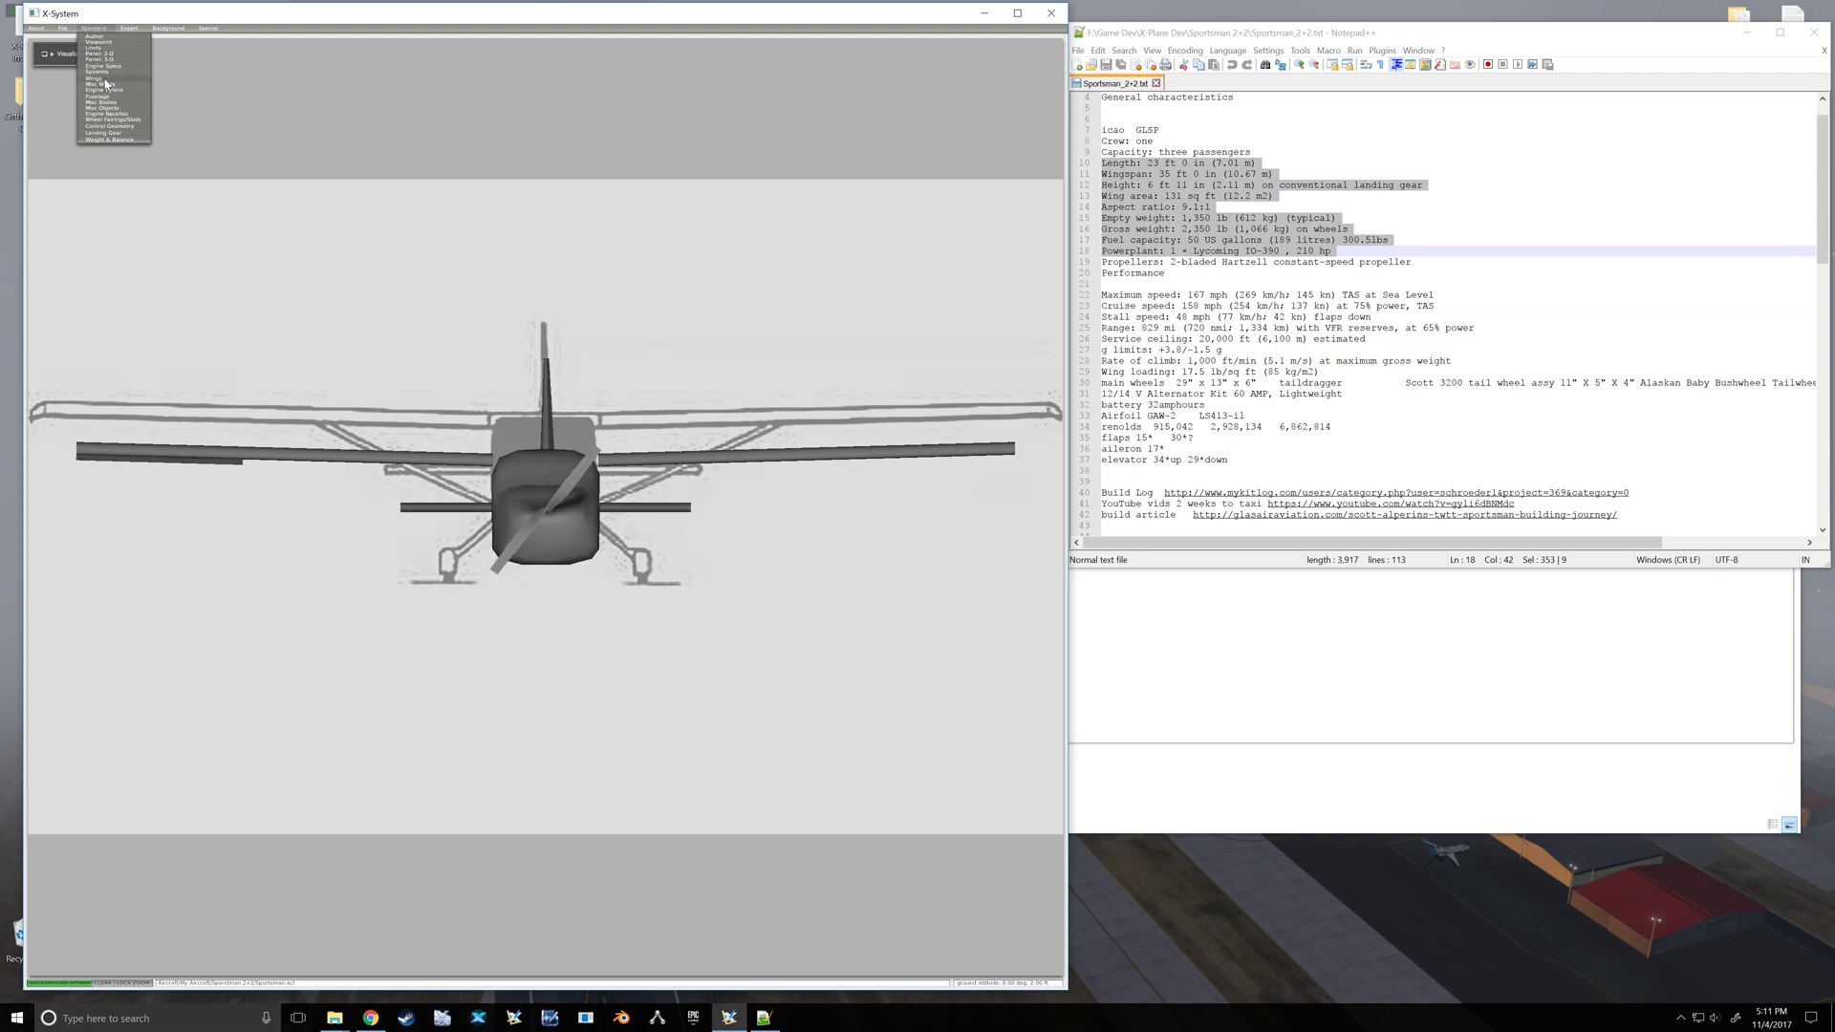
{"action": "left_click", "coordinate": [121, 134]}
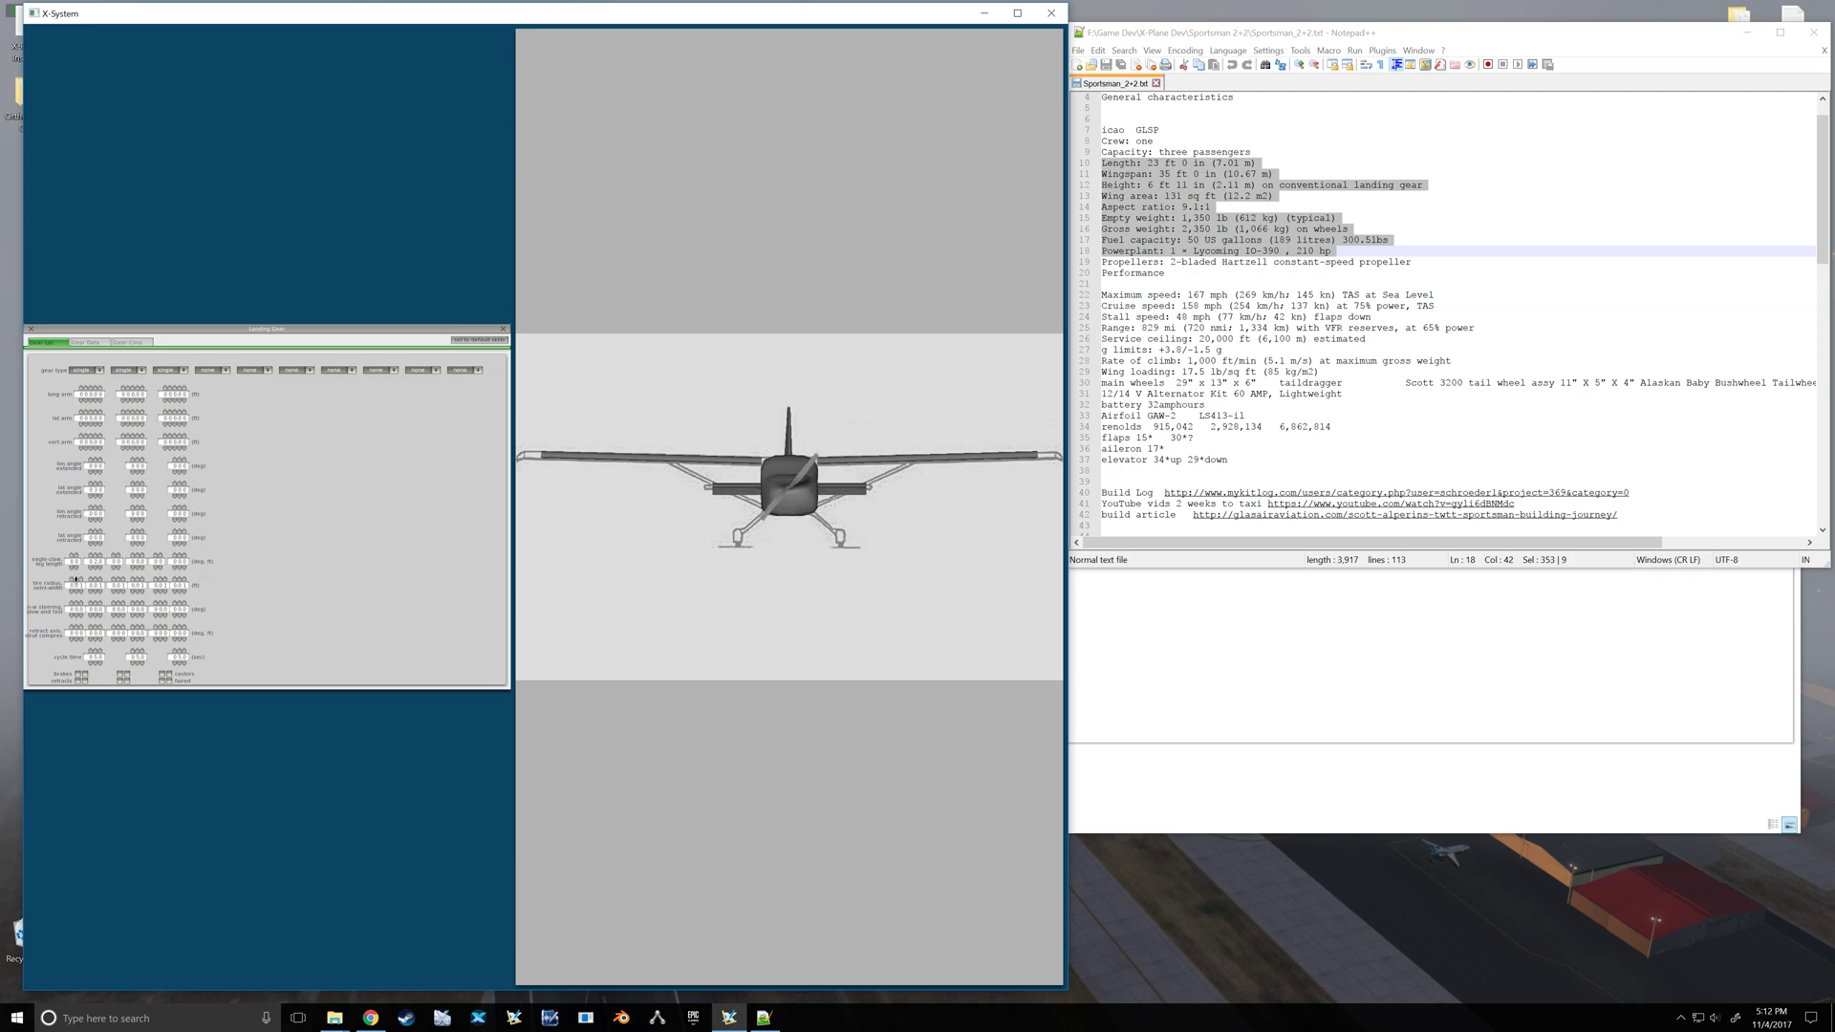
- Adjust the first gear's tire radius, lateral extended angle and vertical arm to seat the wheels
{"action": "left_click", "coordinate": [74, 579]}
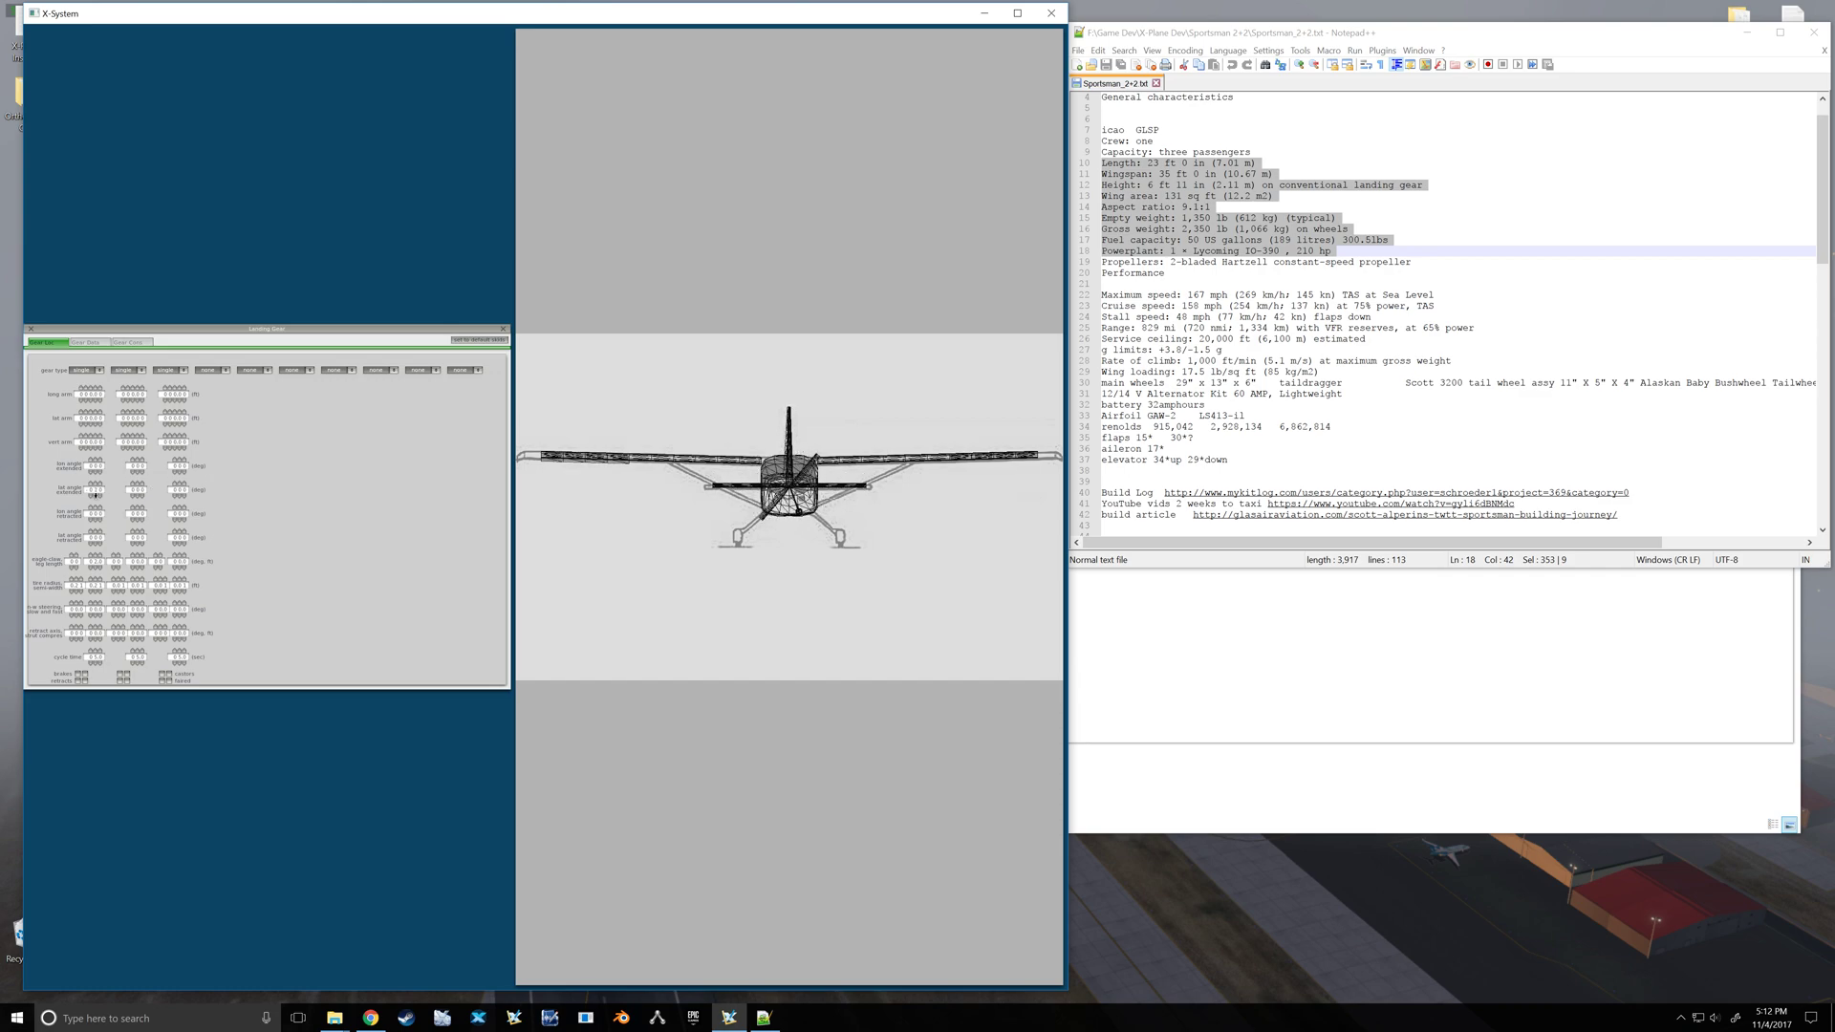
{"action": "left_click", "coordinate": [95, 495]}
{"action": "left_click", "coordinate": [95, 495]}
{"action": "left_click", "coordinate": [95, 495]}
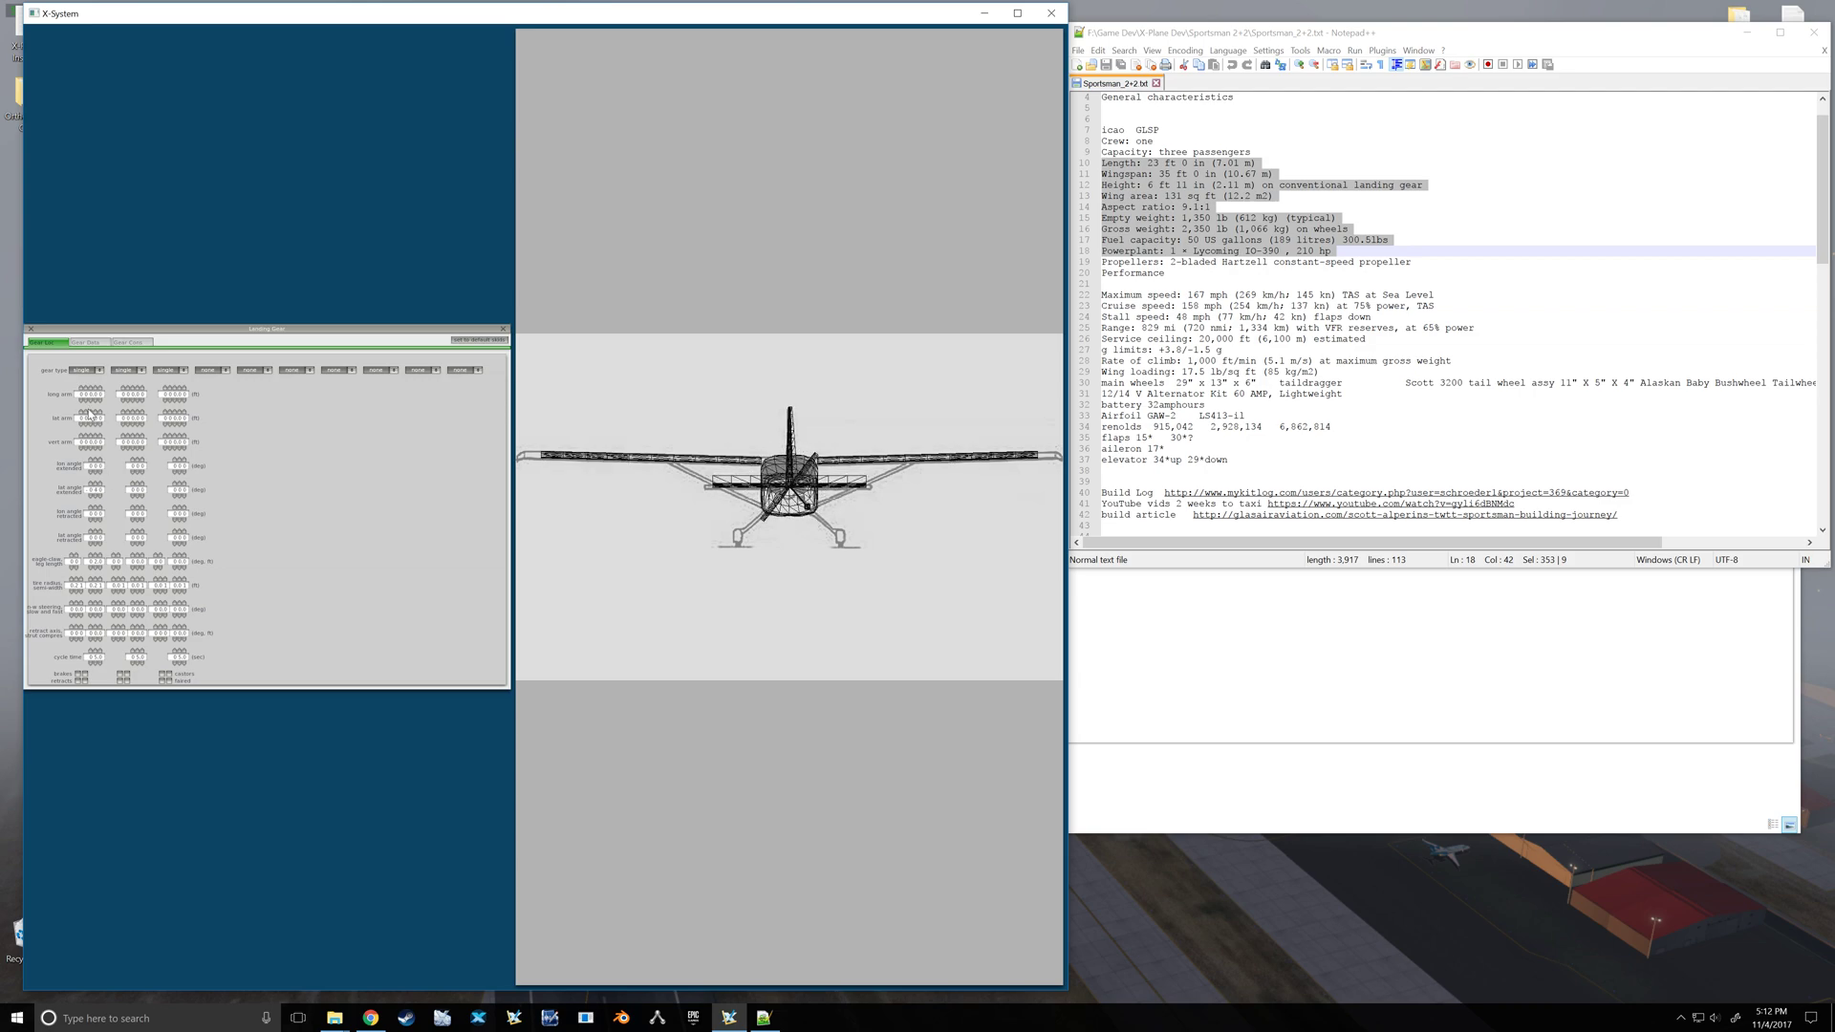
{"action": "left_click", "coordinate": [89, 446]}
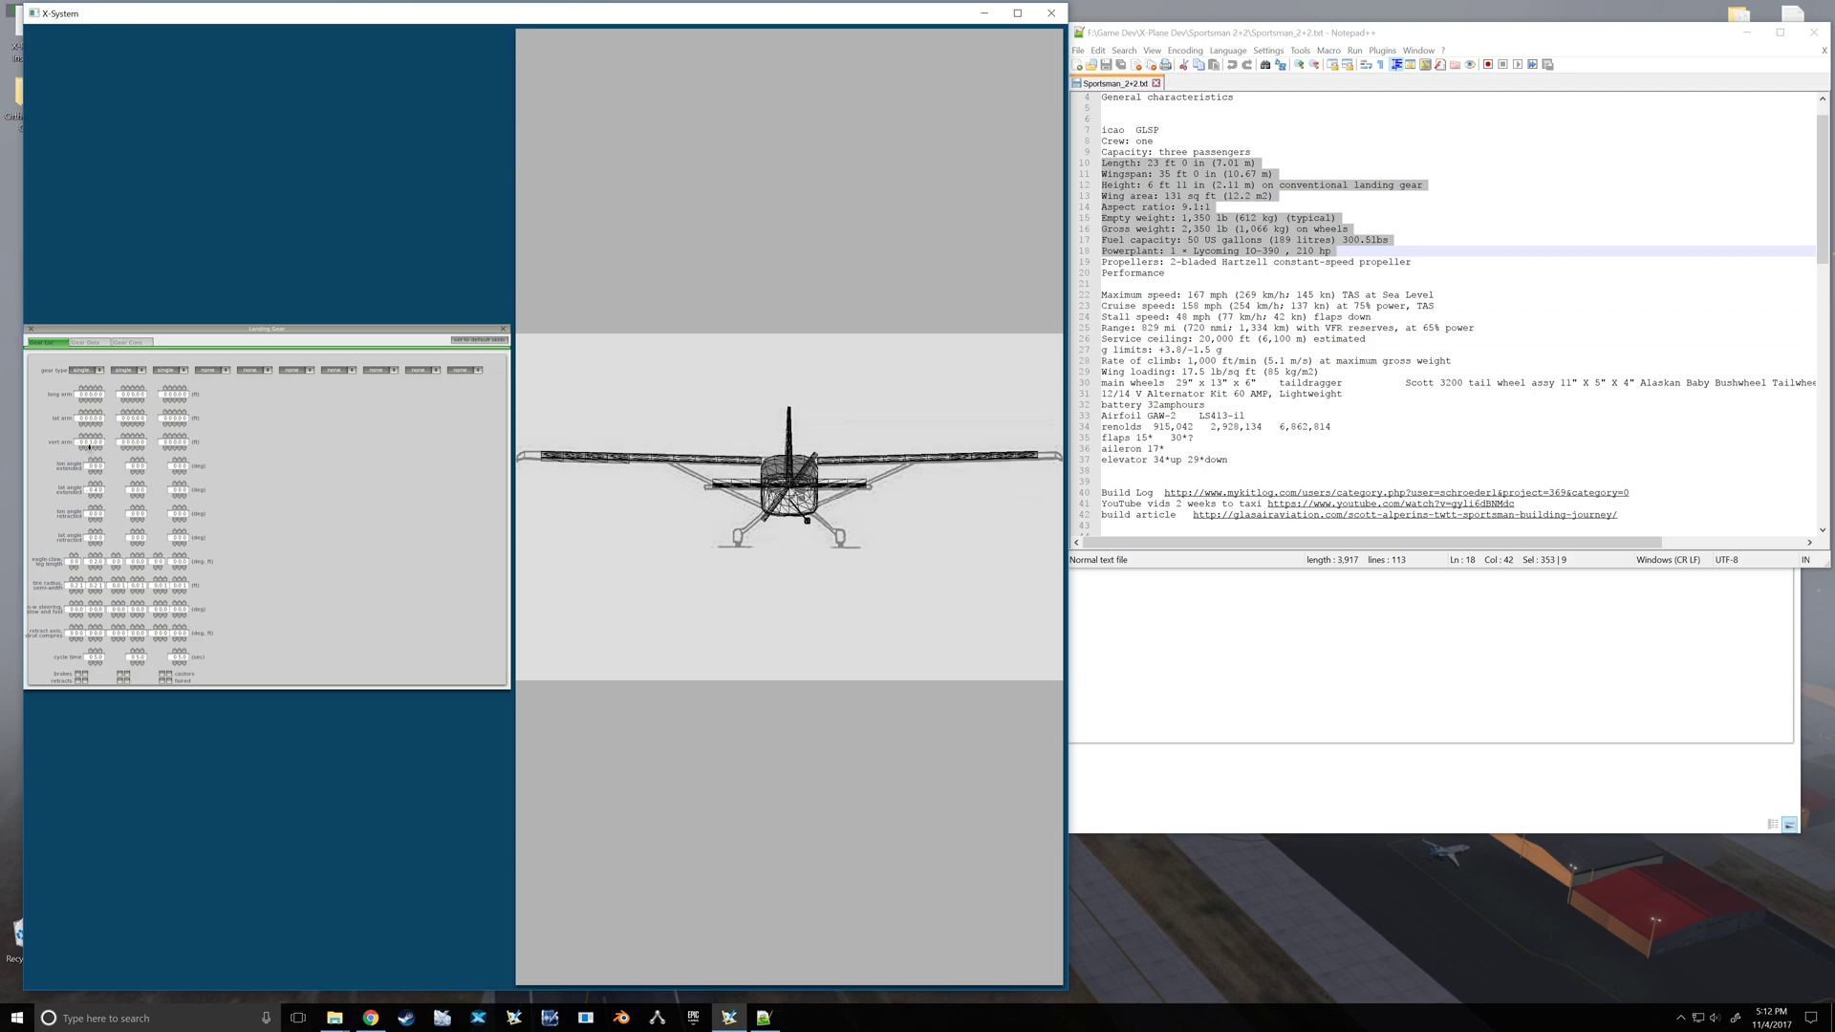
{"action": "left_click", "coordinate": [95, 447]}
- Browse the Sportsman notes and select the 29" x 13" x 6" main wheel size on line 30
{"action": "scroll", "coordinate": [1443, 315], "scroll_direction": "down", "scroll_amount": 4}
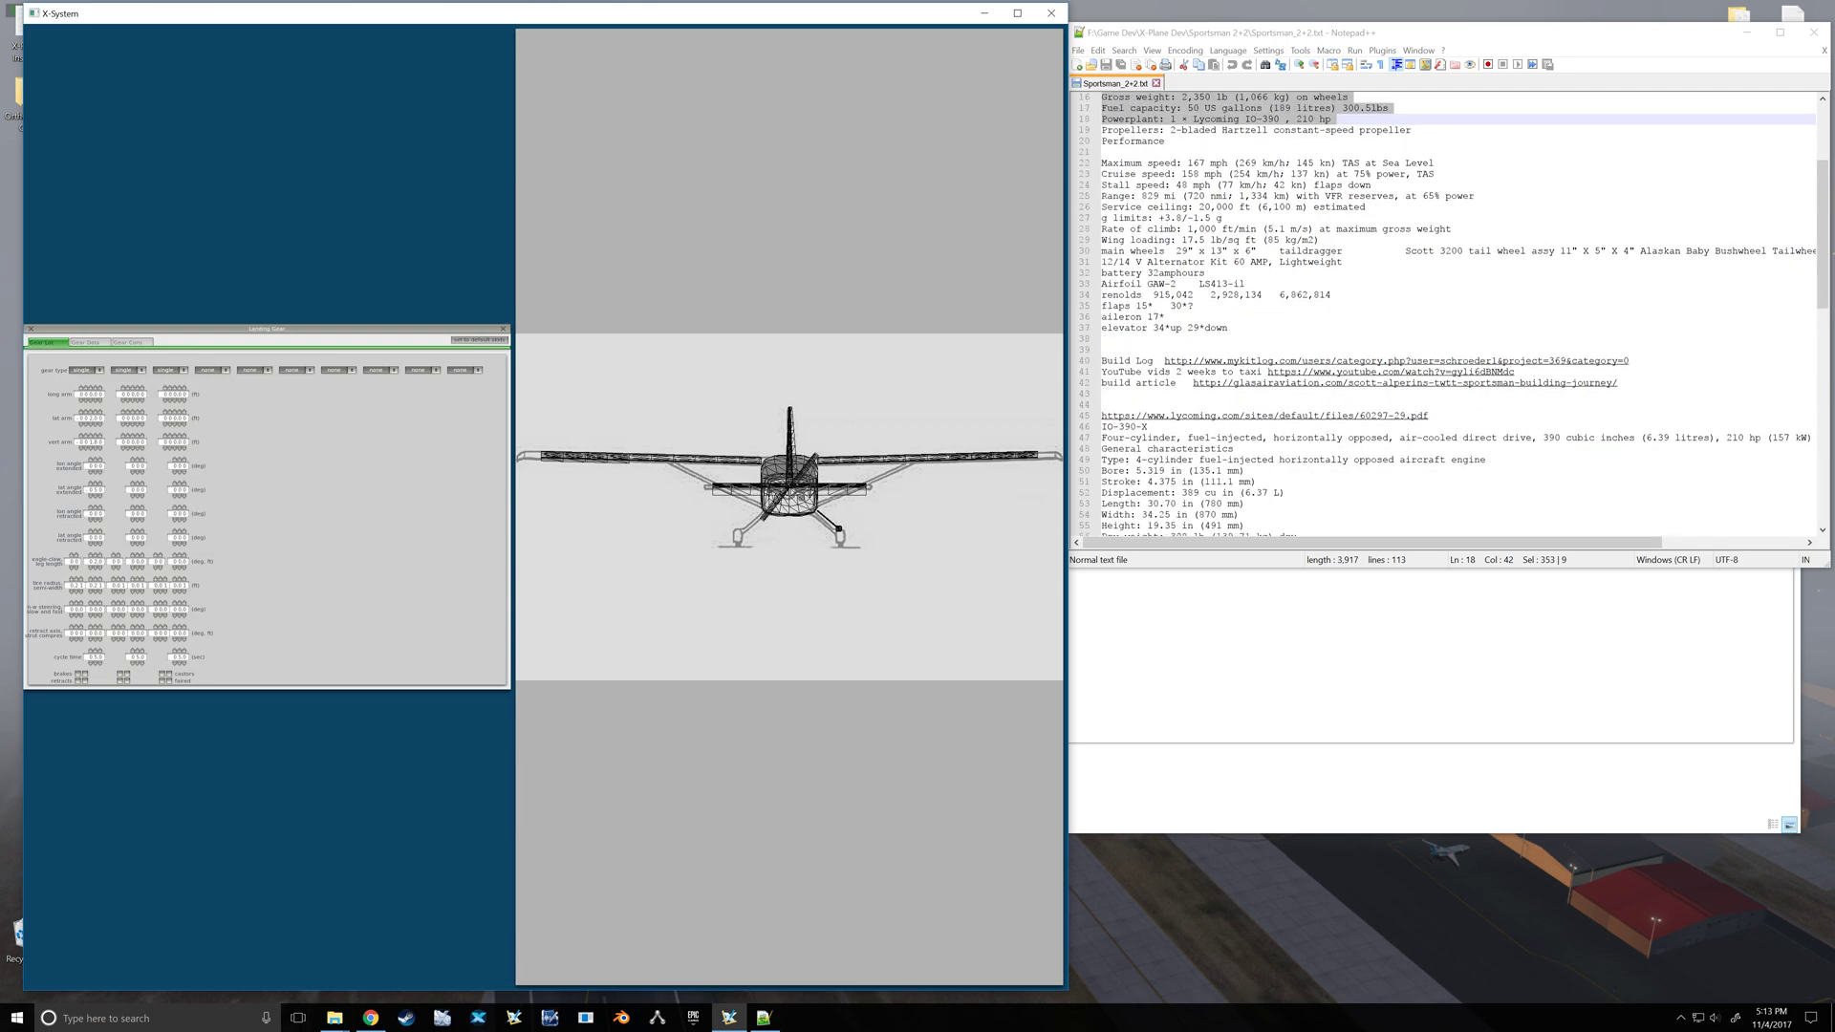
{"action": "scroll", "coordinate": [1443, 315], "scroll_direction": "down", "scroll_amount": 2}
{"action": "scroll", "coordinate": [1443, 316], "scroll_direction": "down", "scroll_amount": 2}
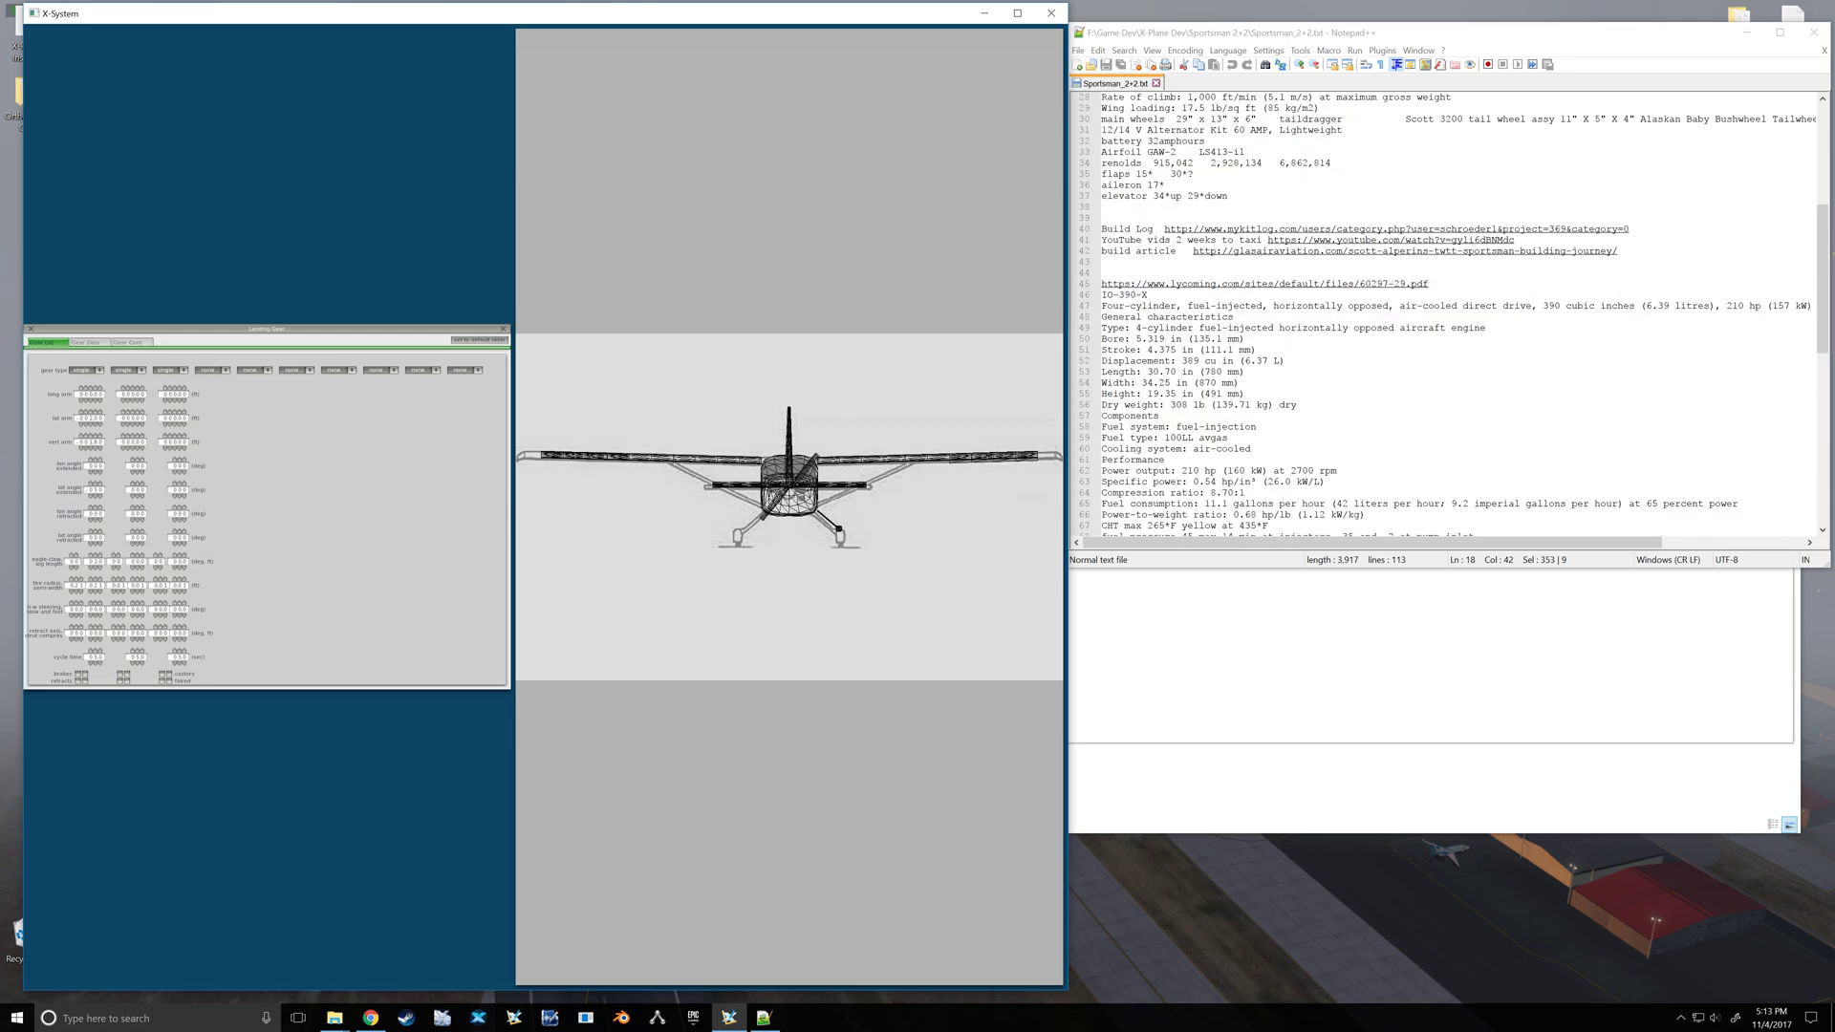
{"action": "scroll", "coordinate": [1443, 315], "scroll_direction": "down", "scroll_amount": 3}
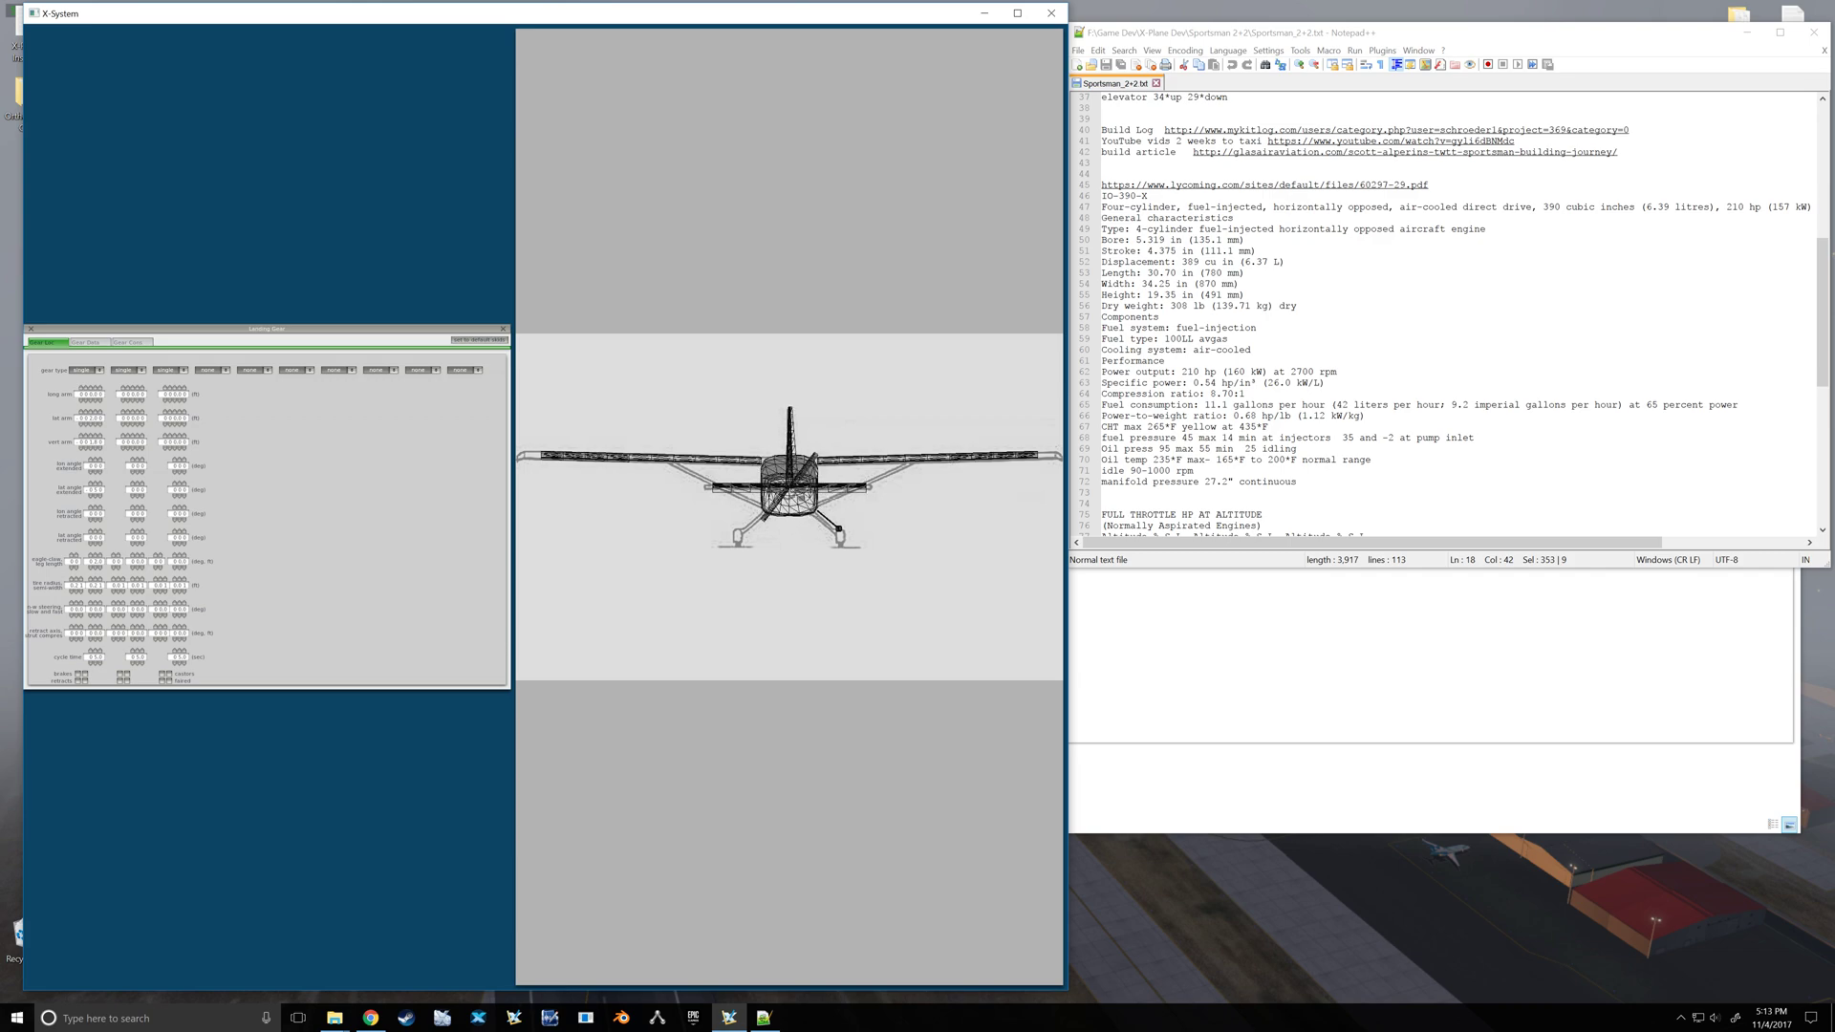
{"action": "scroll", "coordinate": [1443, 315], "scroll_direction": "down", "scroll_amount": 12}
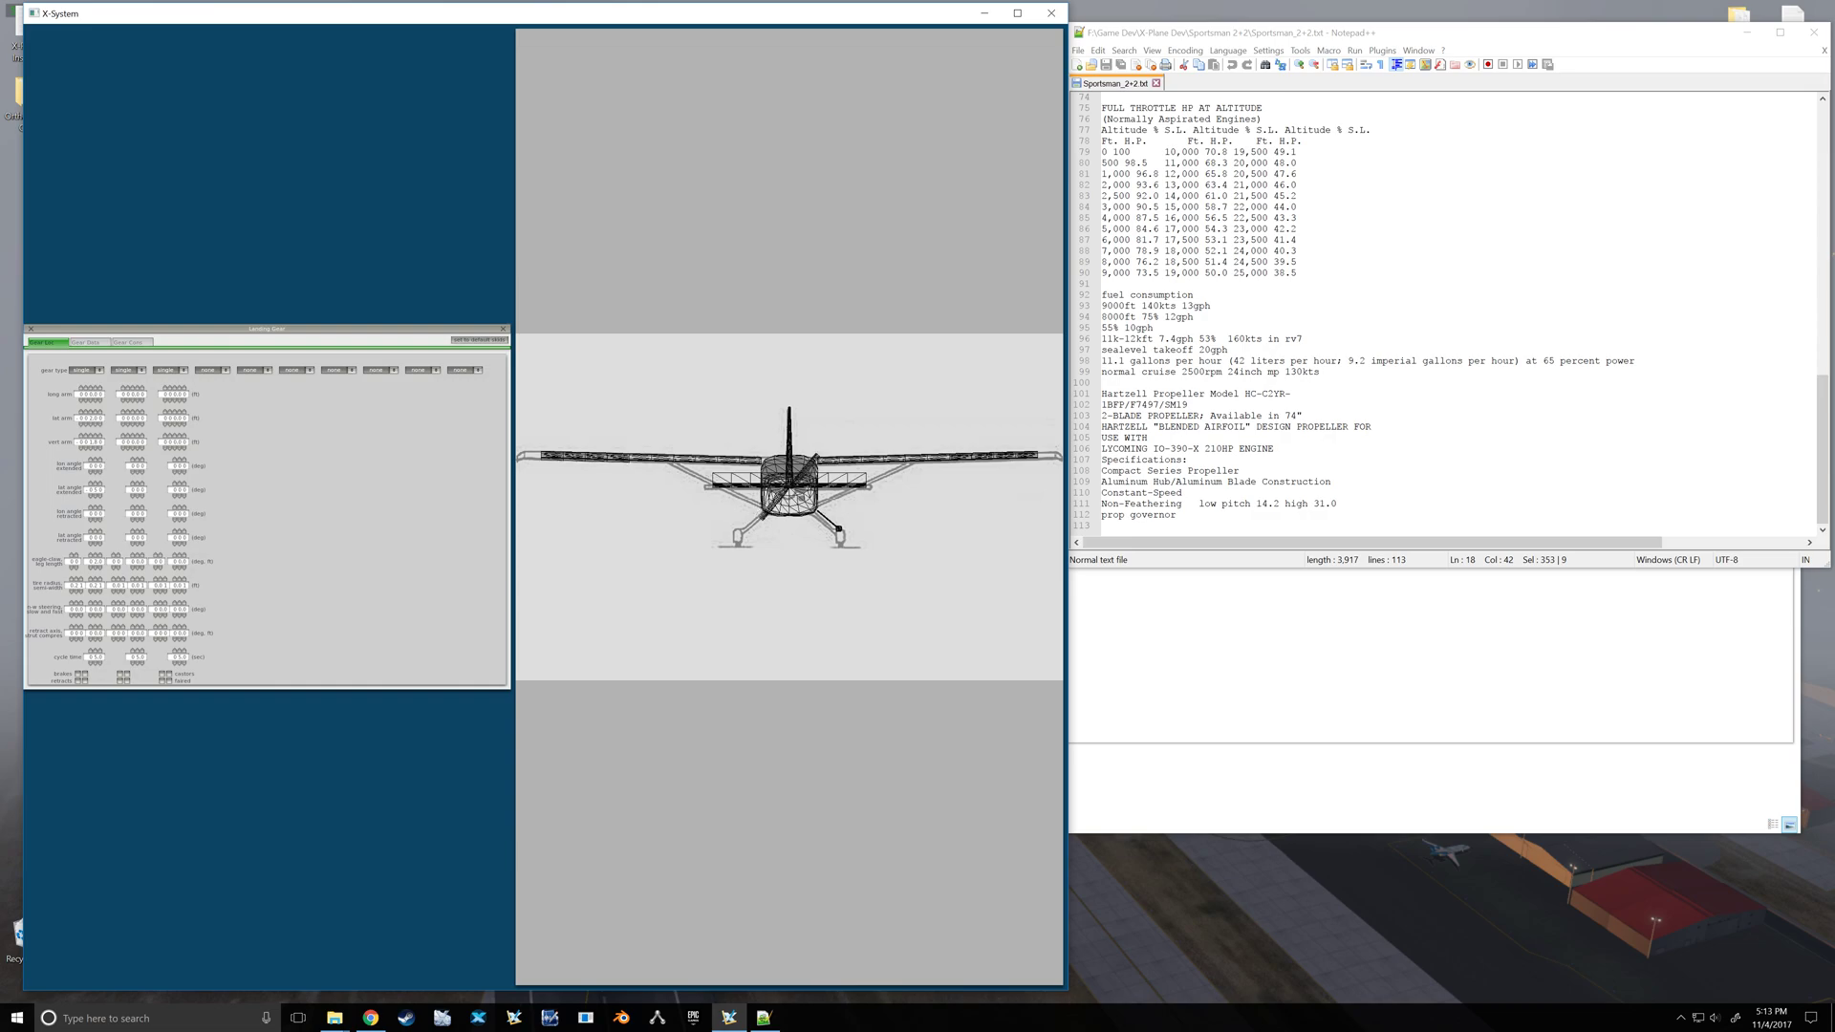
{"action": "scroll", "coordinate": [1462, 311], "scroll_direction": "up", "scroll_amount": 9}
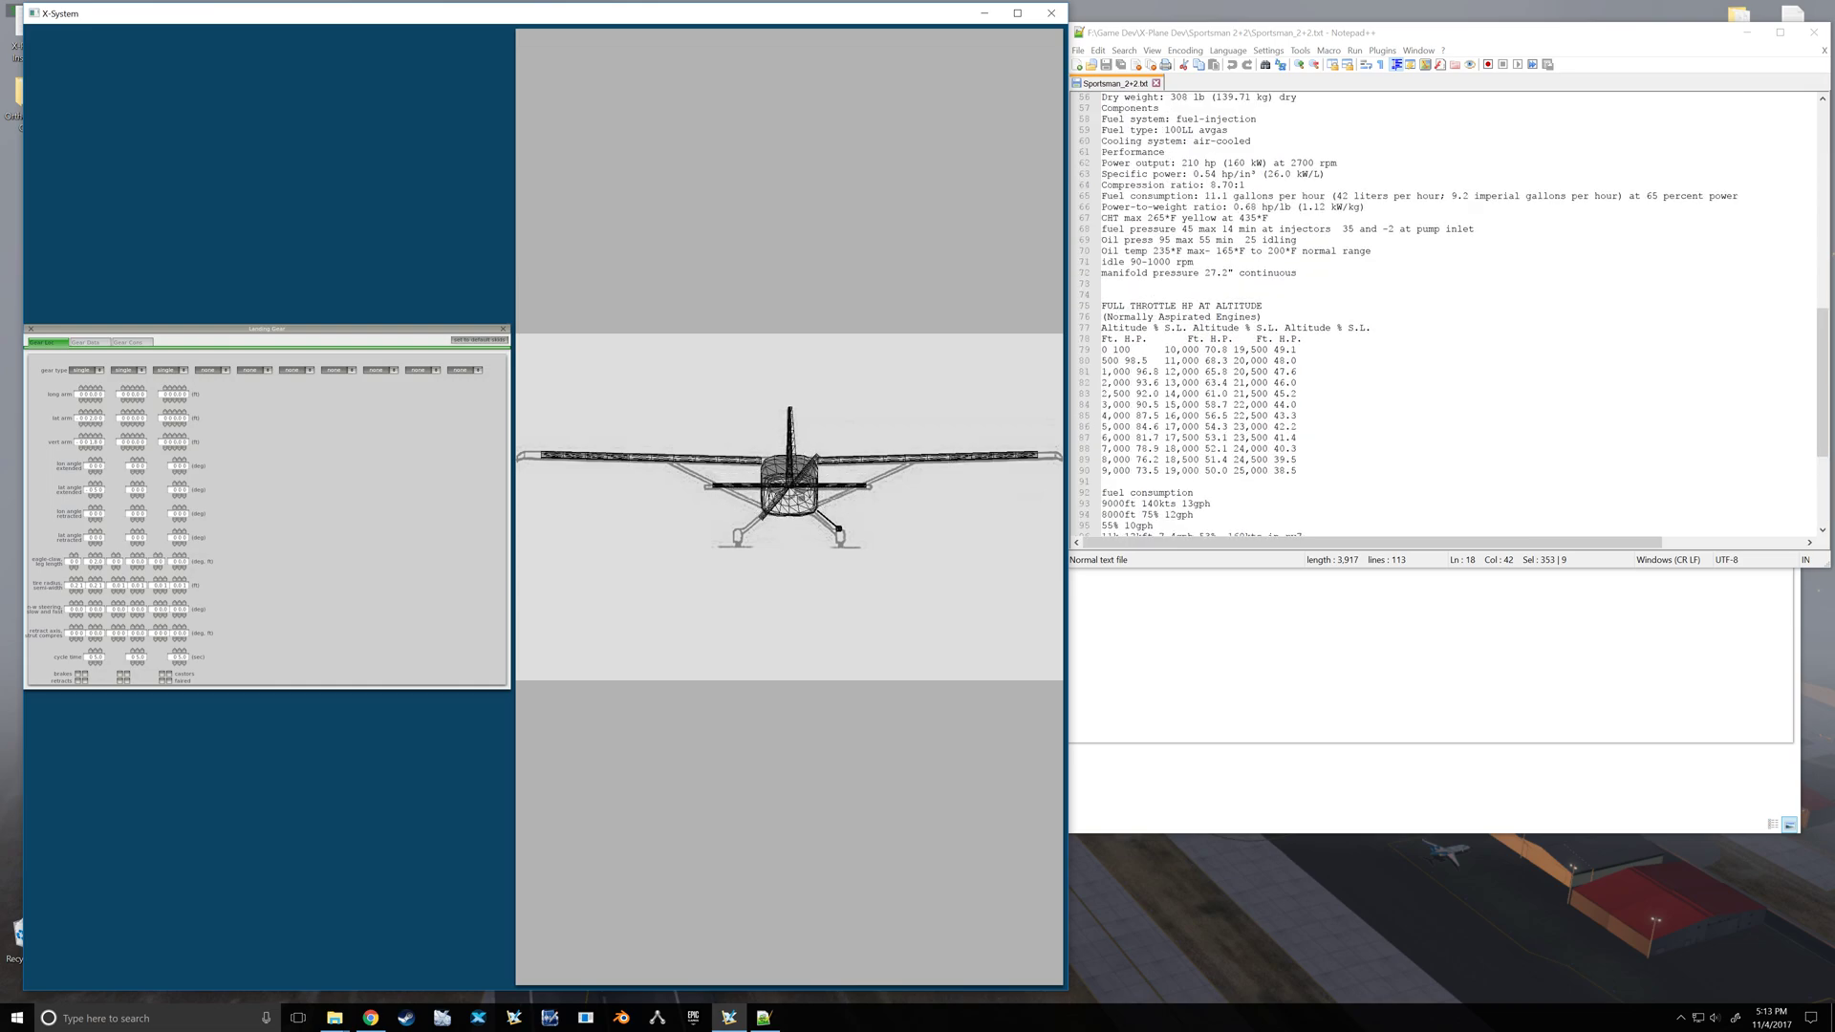
{"action": "scroll", "coordinate": [1443, 316], "scroll_direction": "up", "scroll_amount": 6}
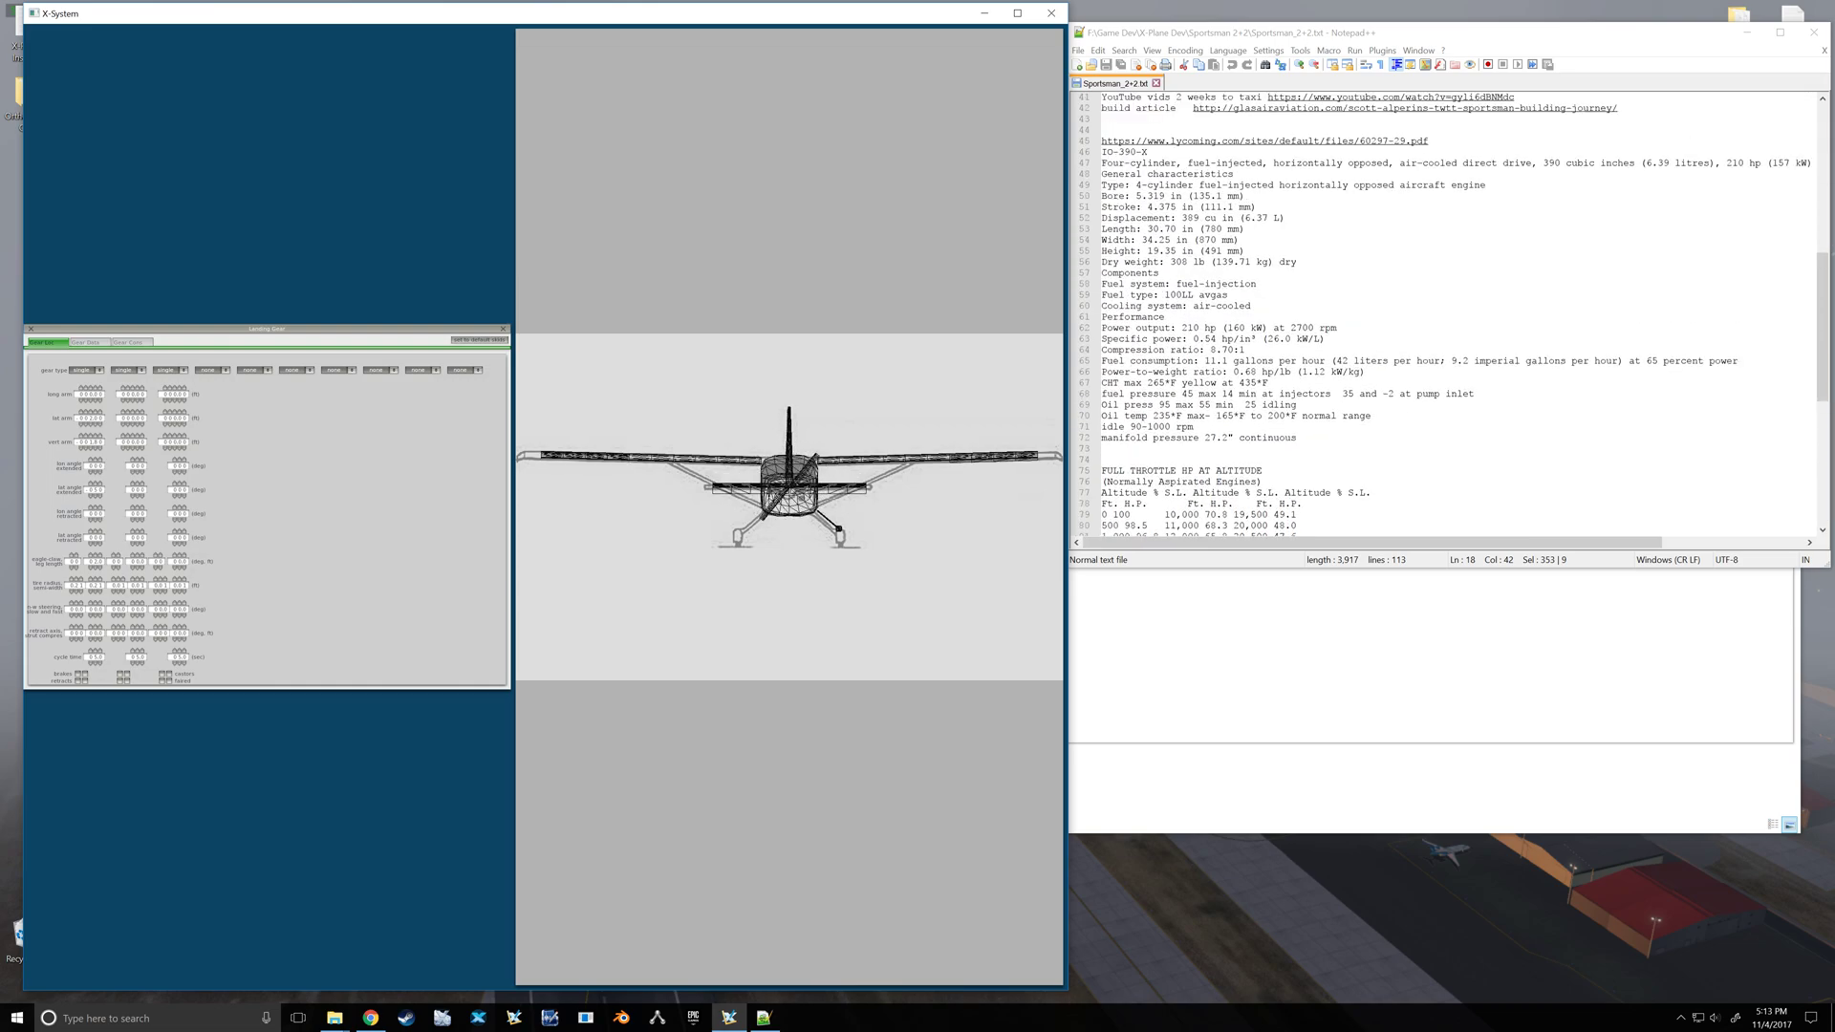
{"action": "scroll", "coordinate": [1443, 315], "scroll_direction": "up", "scroll_amount": 7}
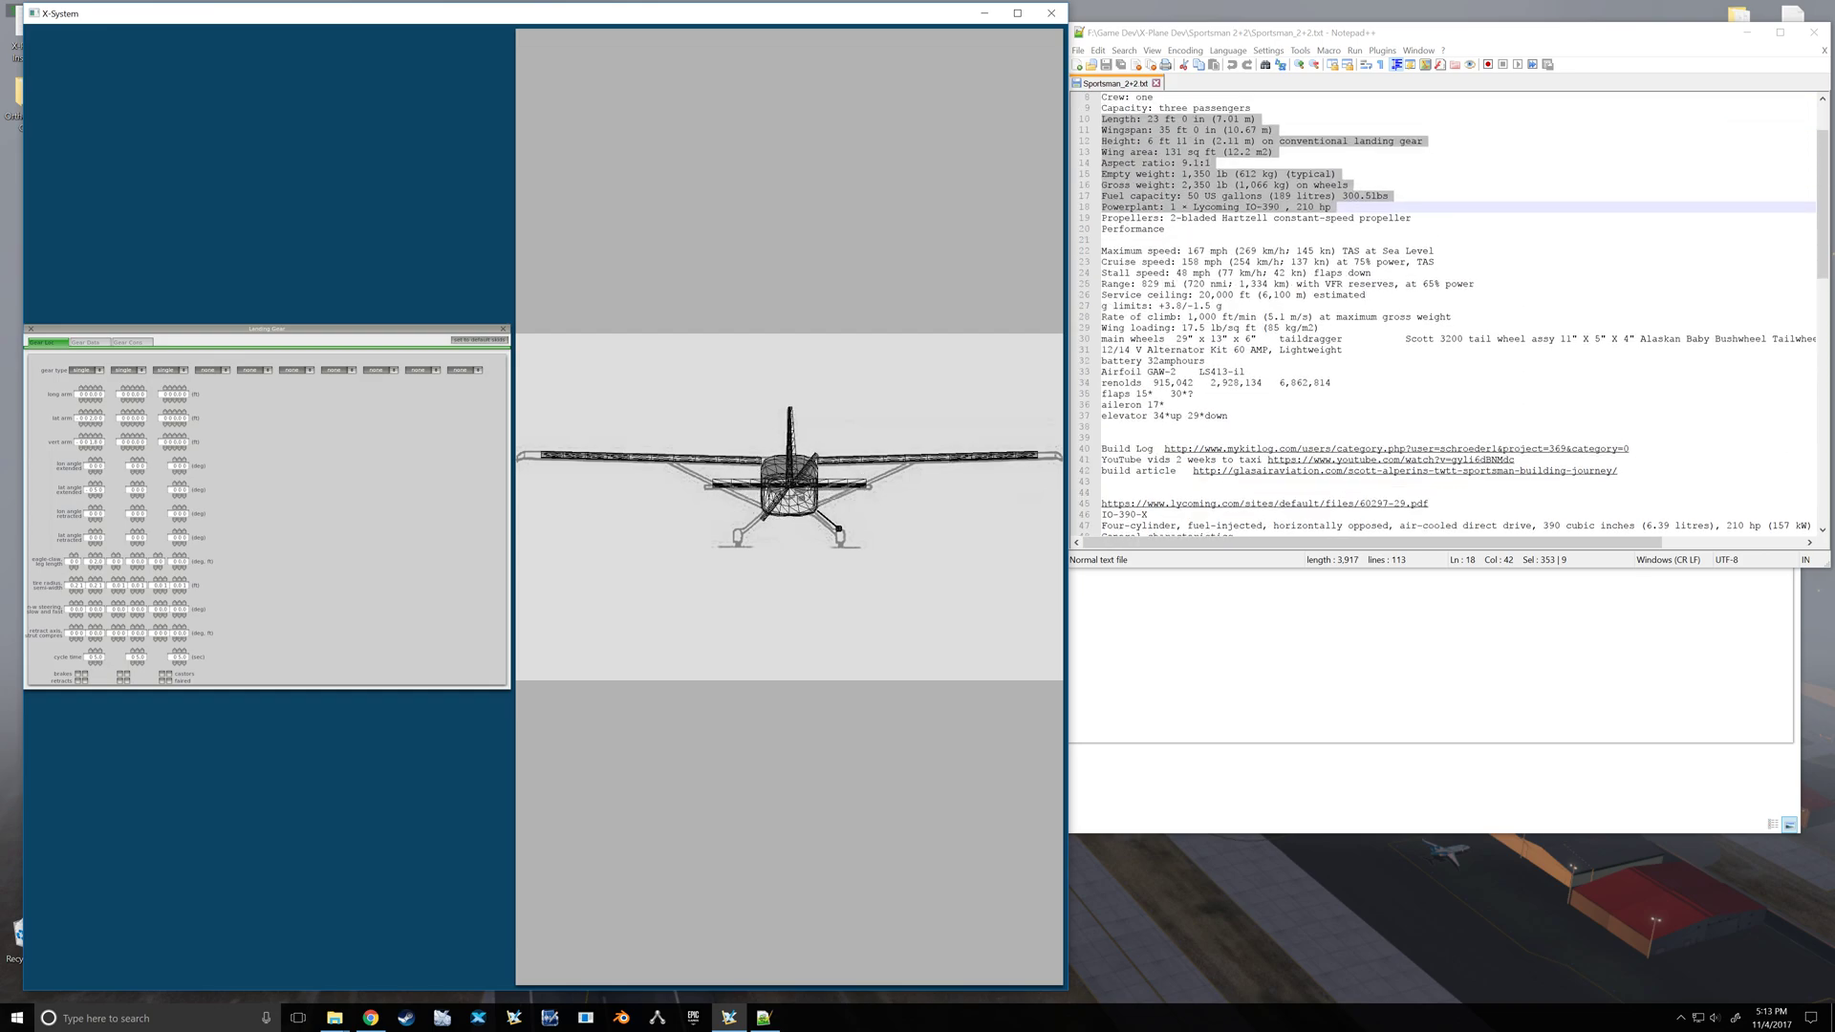
{"action": "scroll", "coordinate": [1265, 392], "scroll_direction": "down", "scroll_amount": 2}
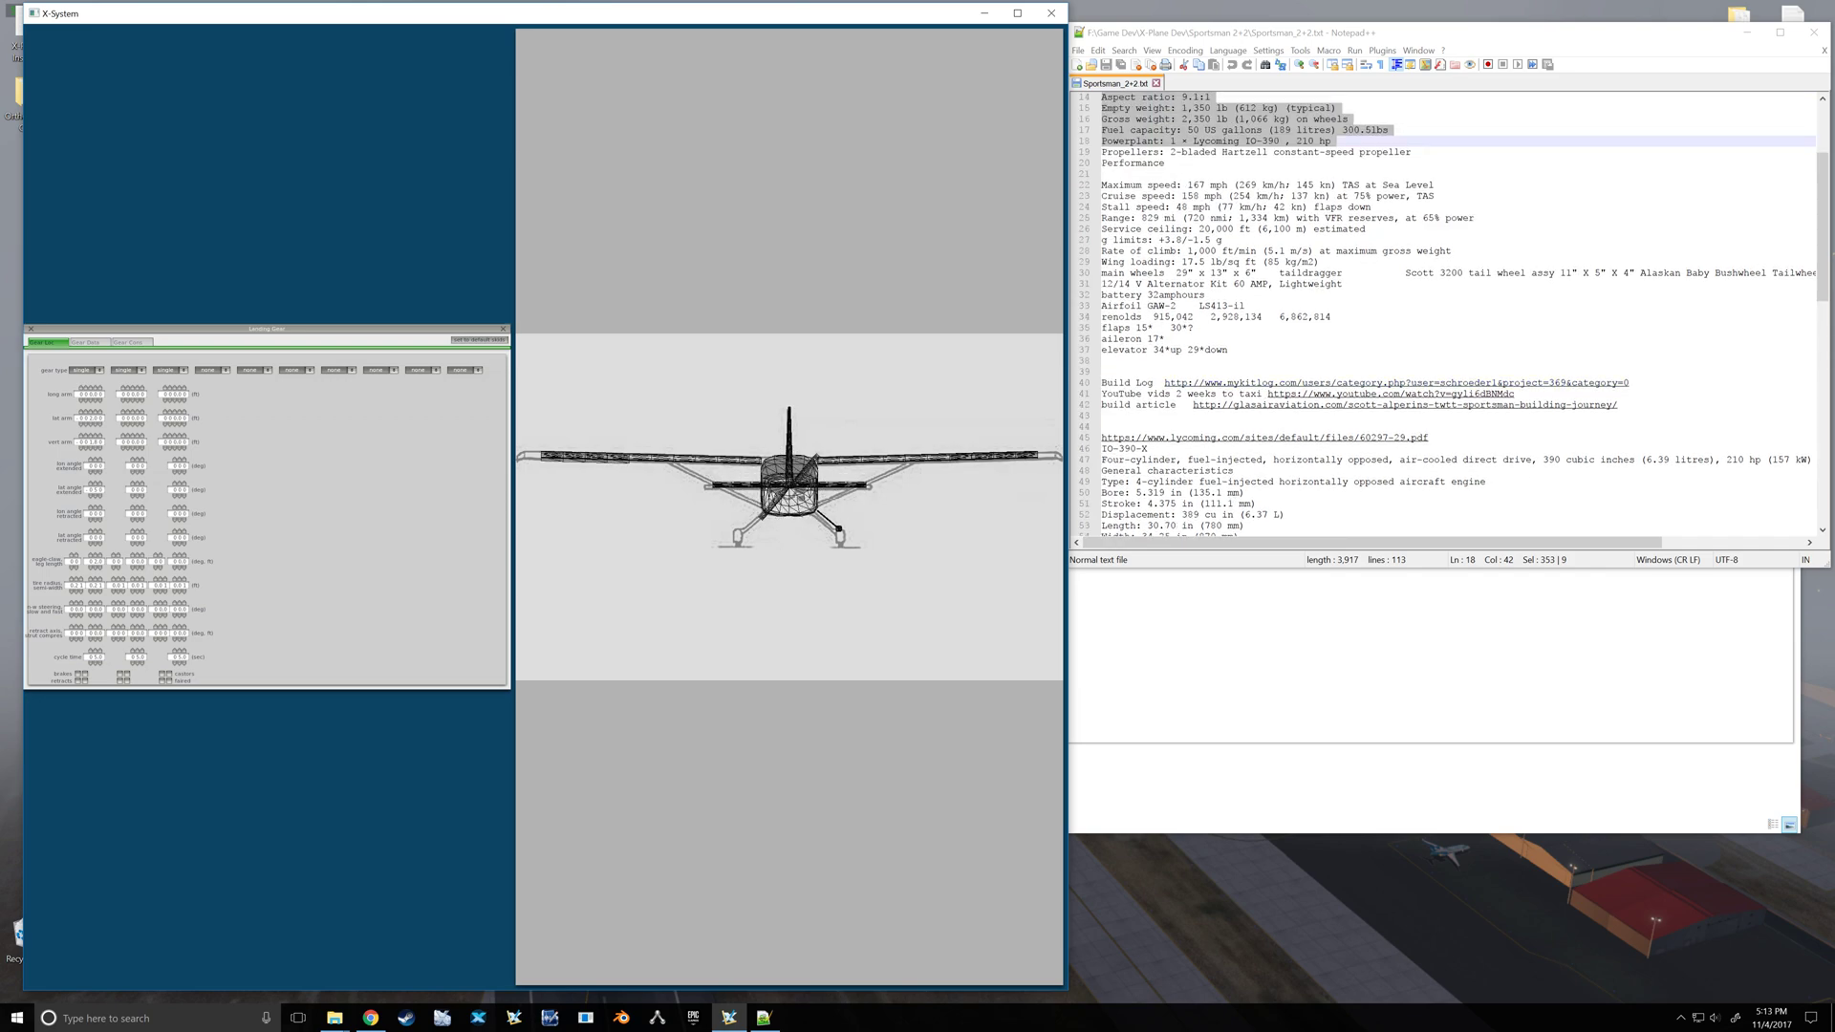
{"action": "scroll", "coordinate": [1265, 391], "scroll_direction": "up", "scroll_amount": 2}
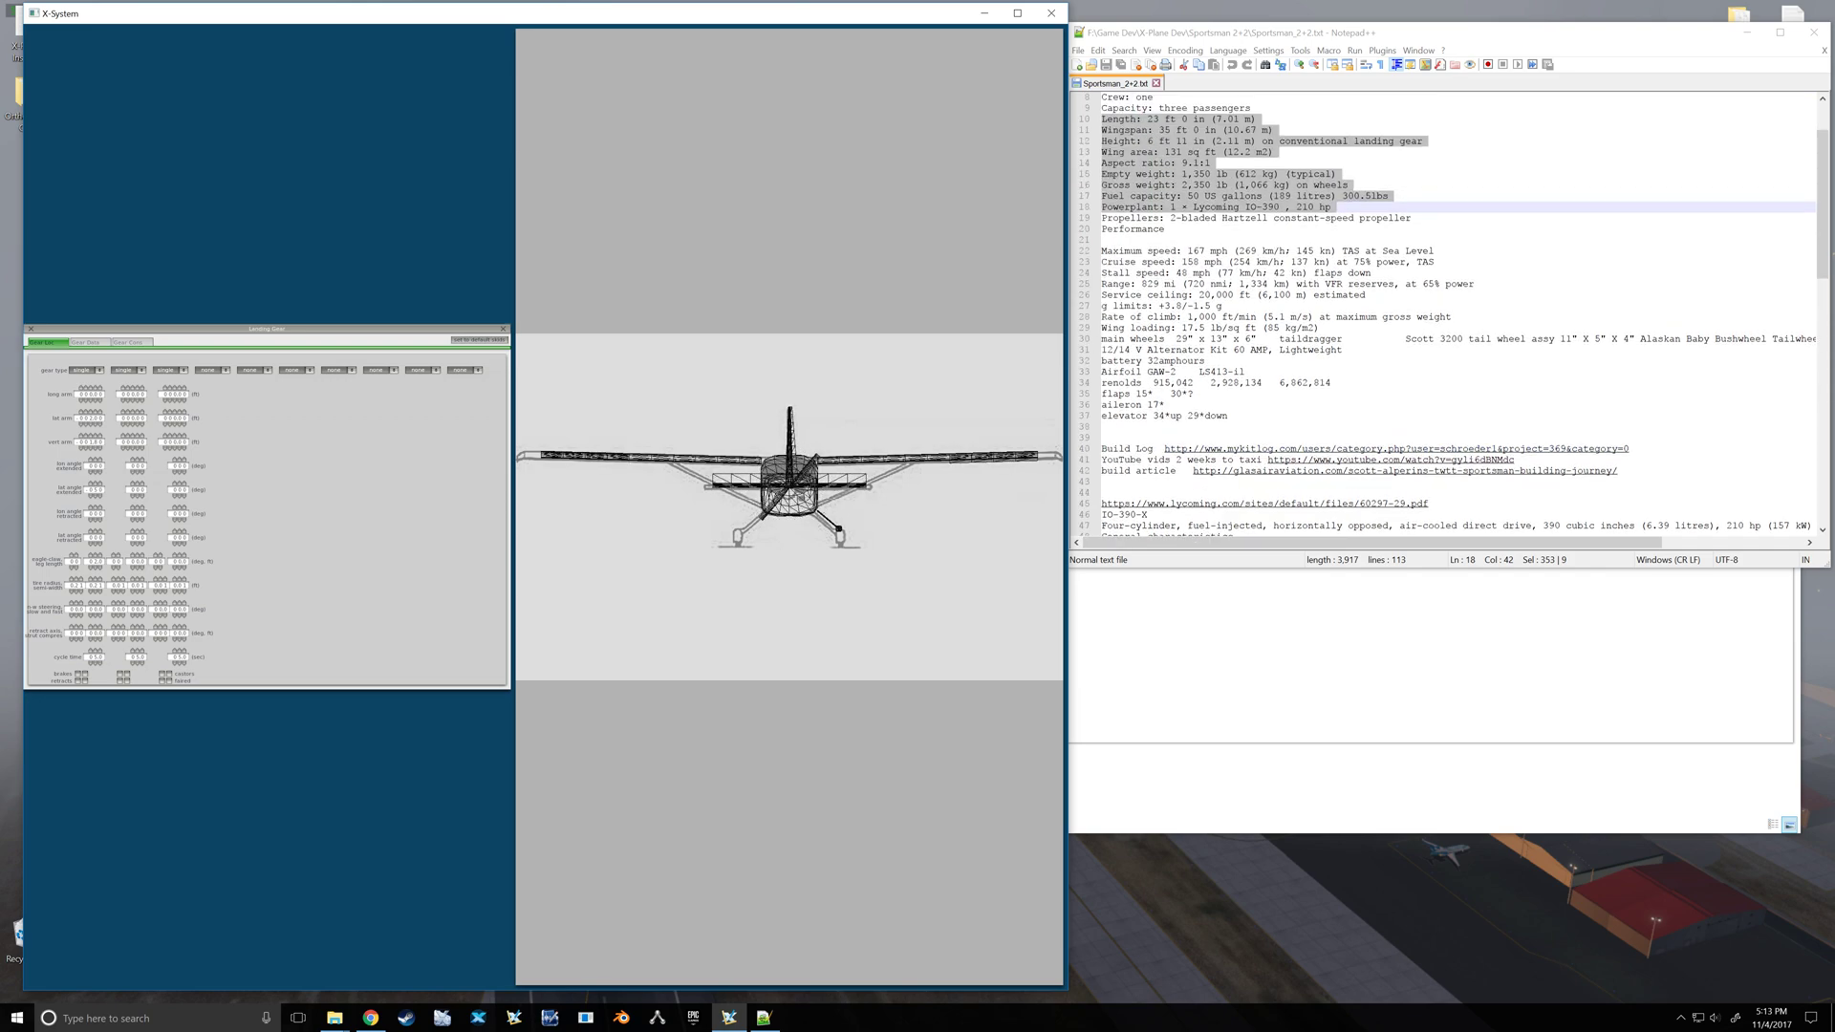
{"action": "left_click_drag", "start_coordinate": [1101, 340], "coordinate": [1789, 339]}
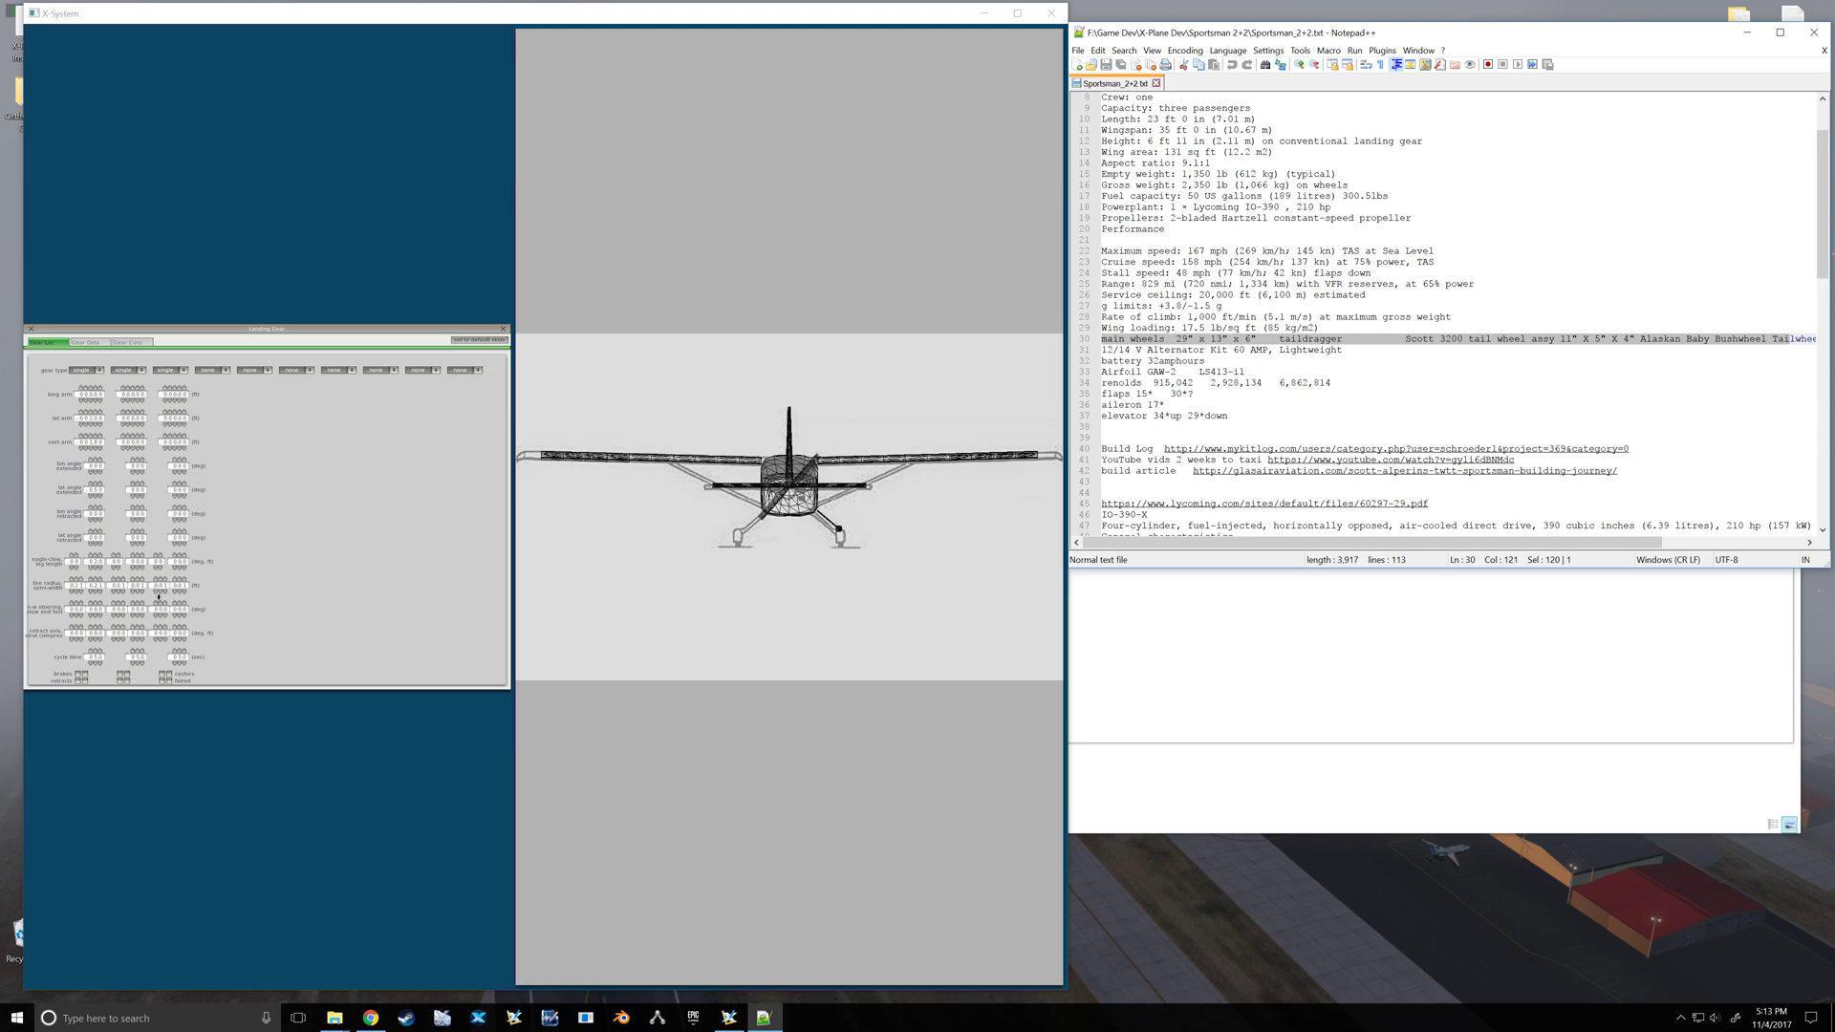
- Enlarge the first main gear's tire radius and semi-width for the big bush tires
{"action": "mouse_move", "coordinate": [80, 591]}
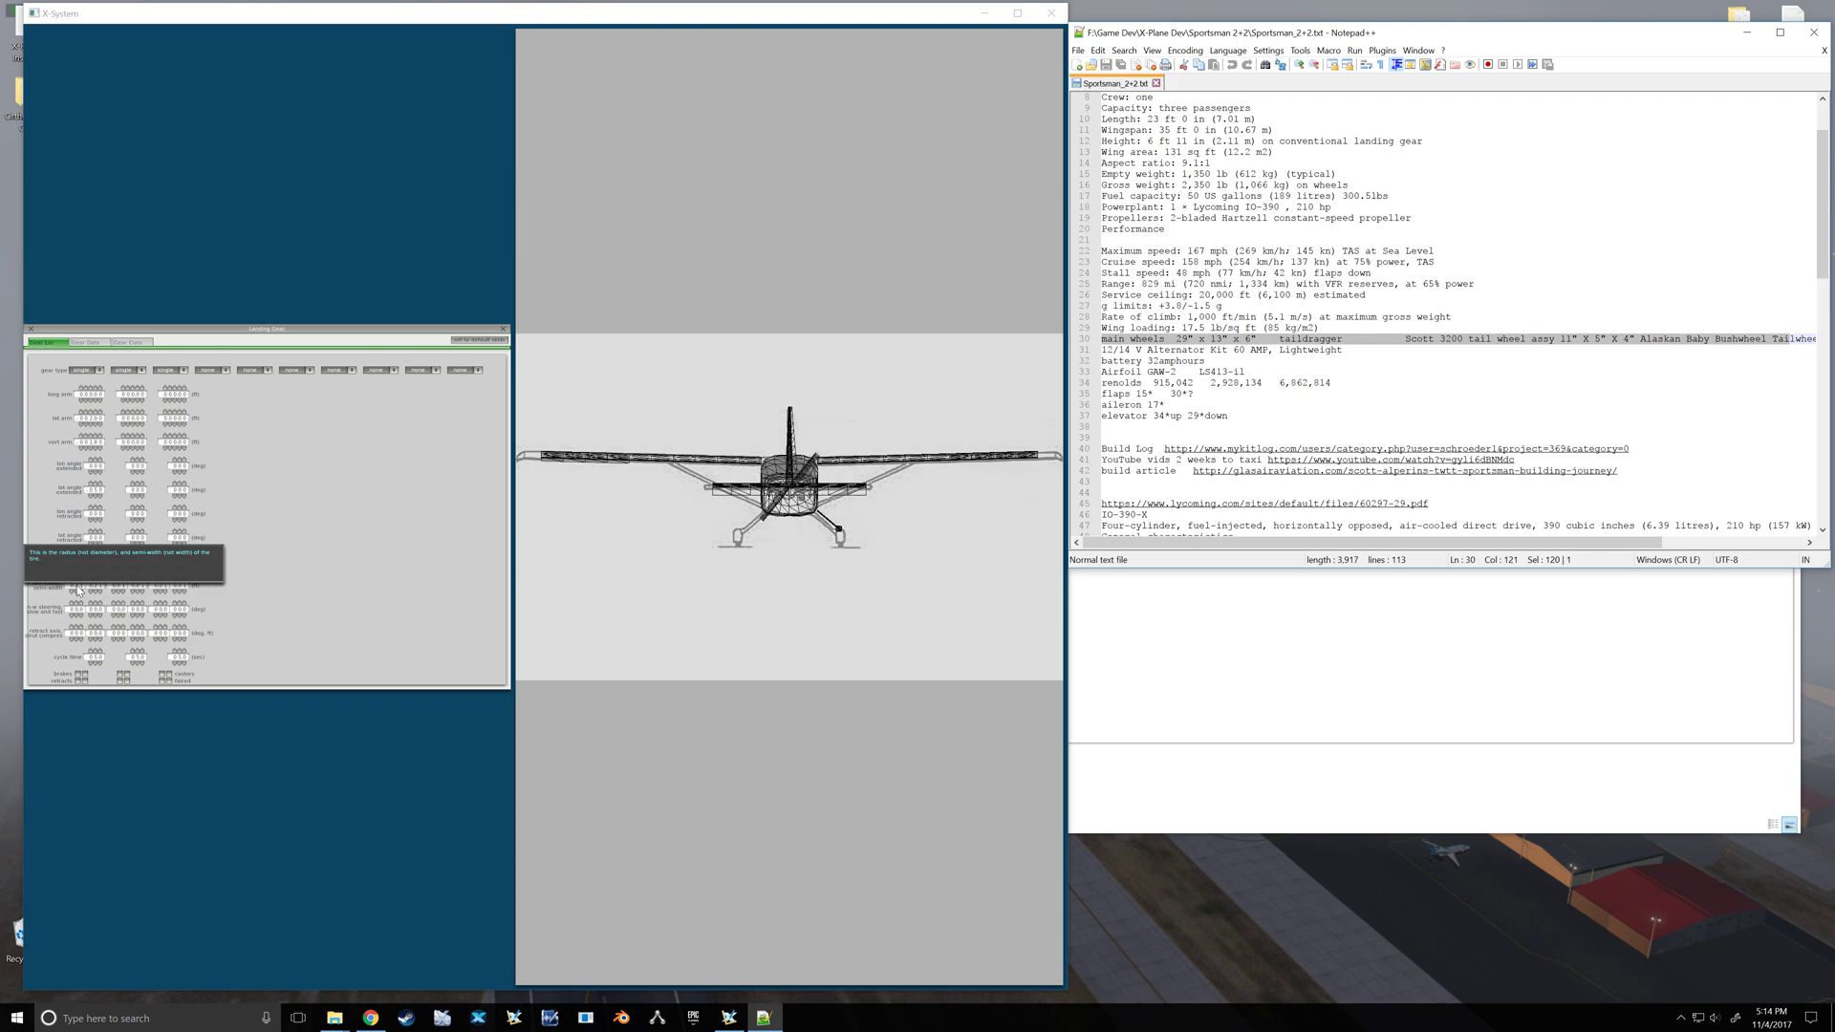
{"action": "left_click", "coordinate": [80, 591]}
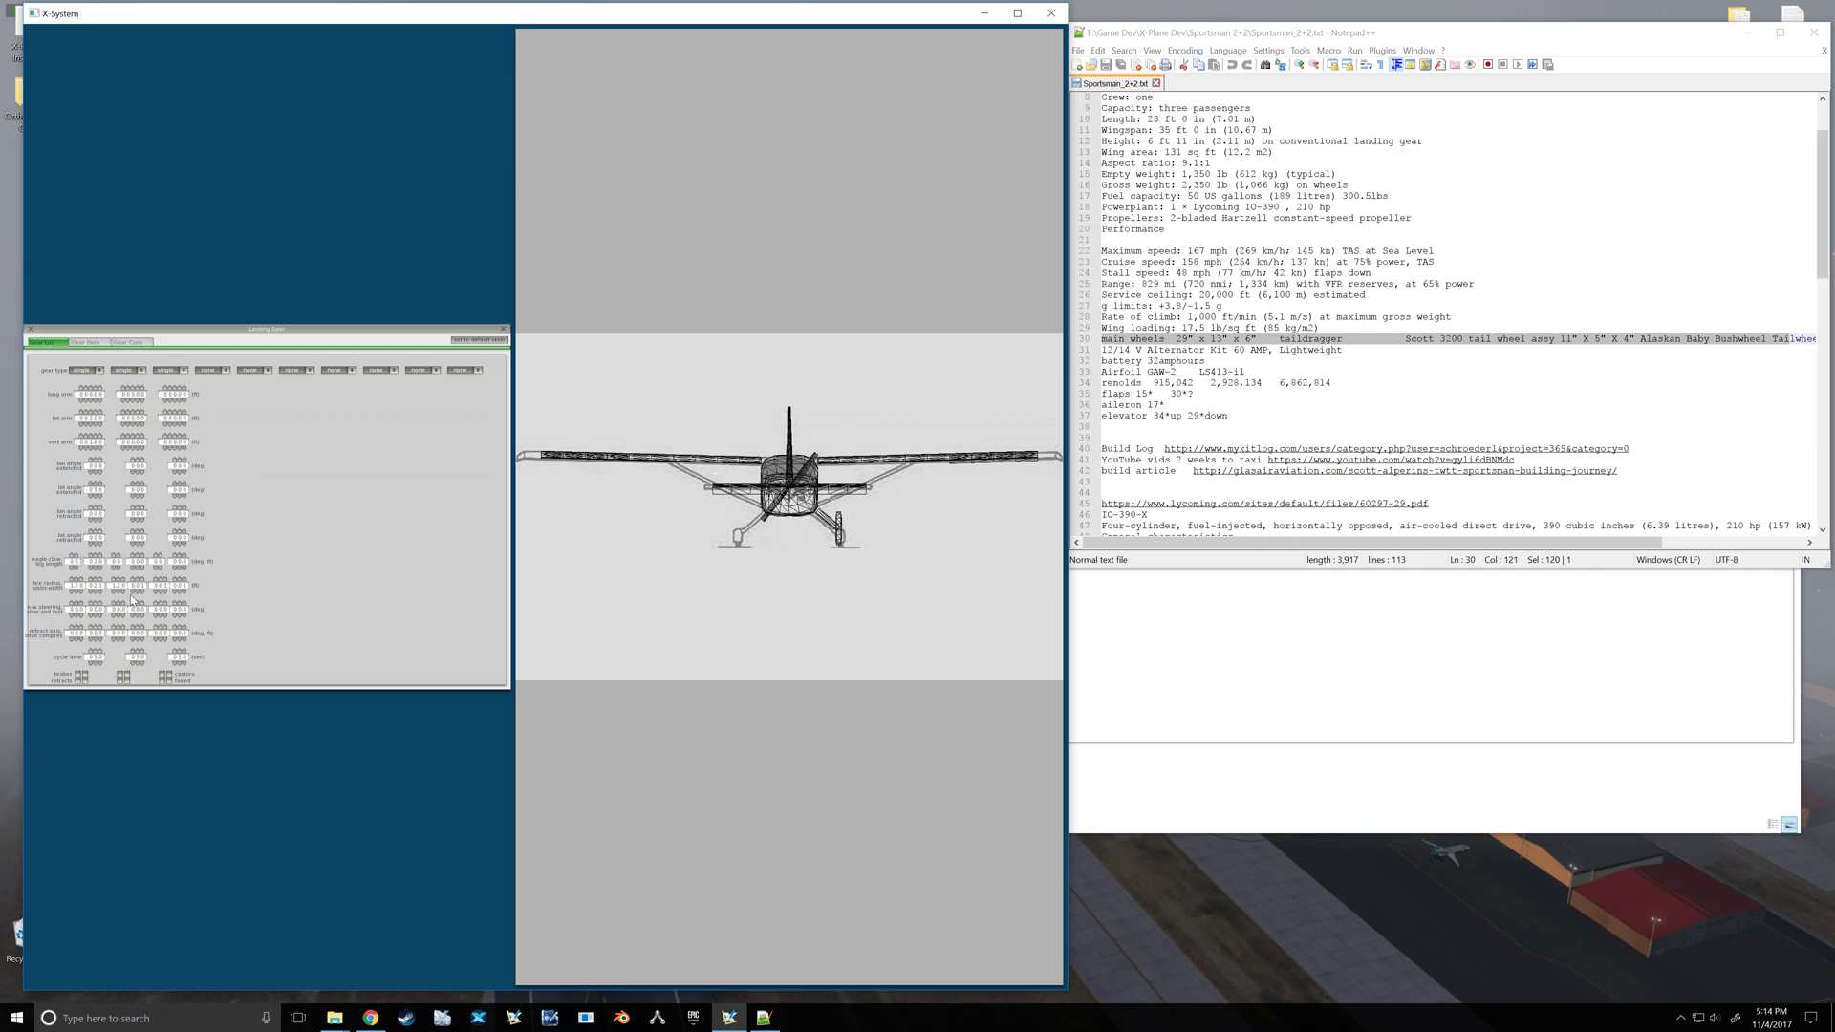
{"action": "mouse_move", "coordinate": [168, 591]}
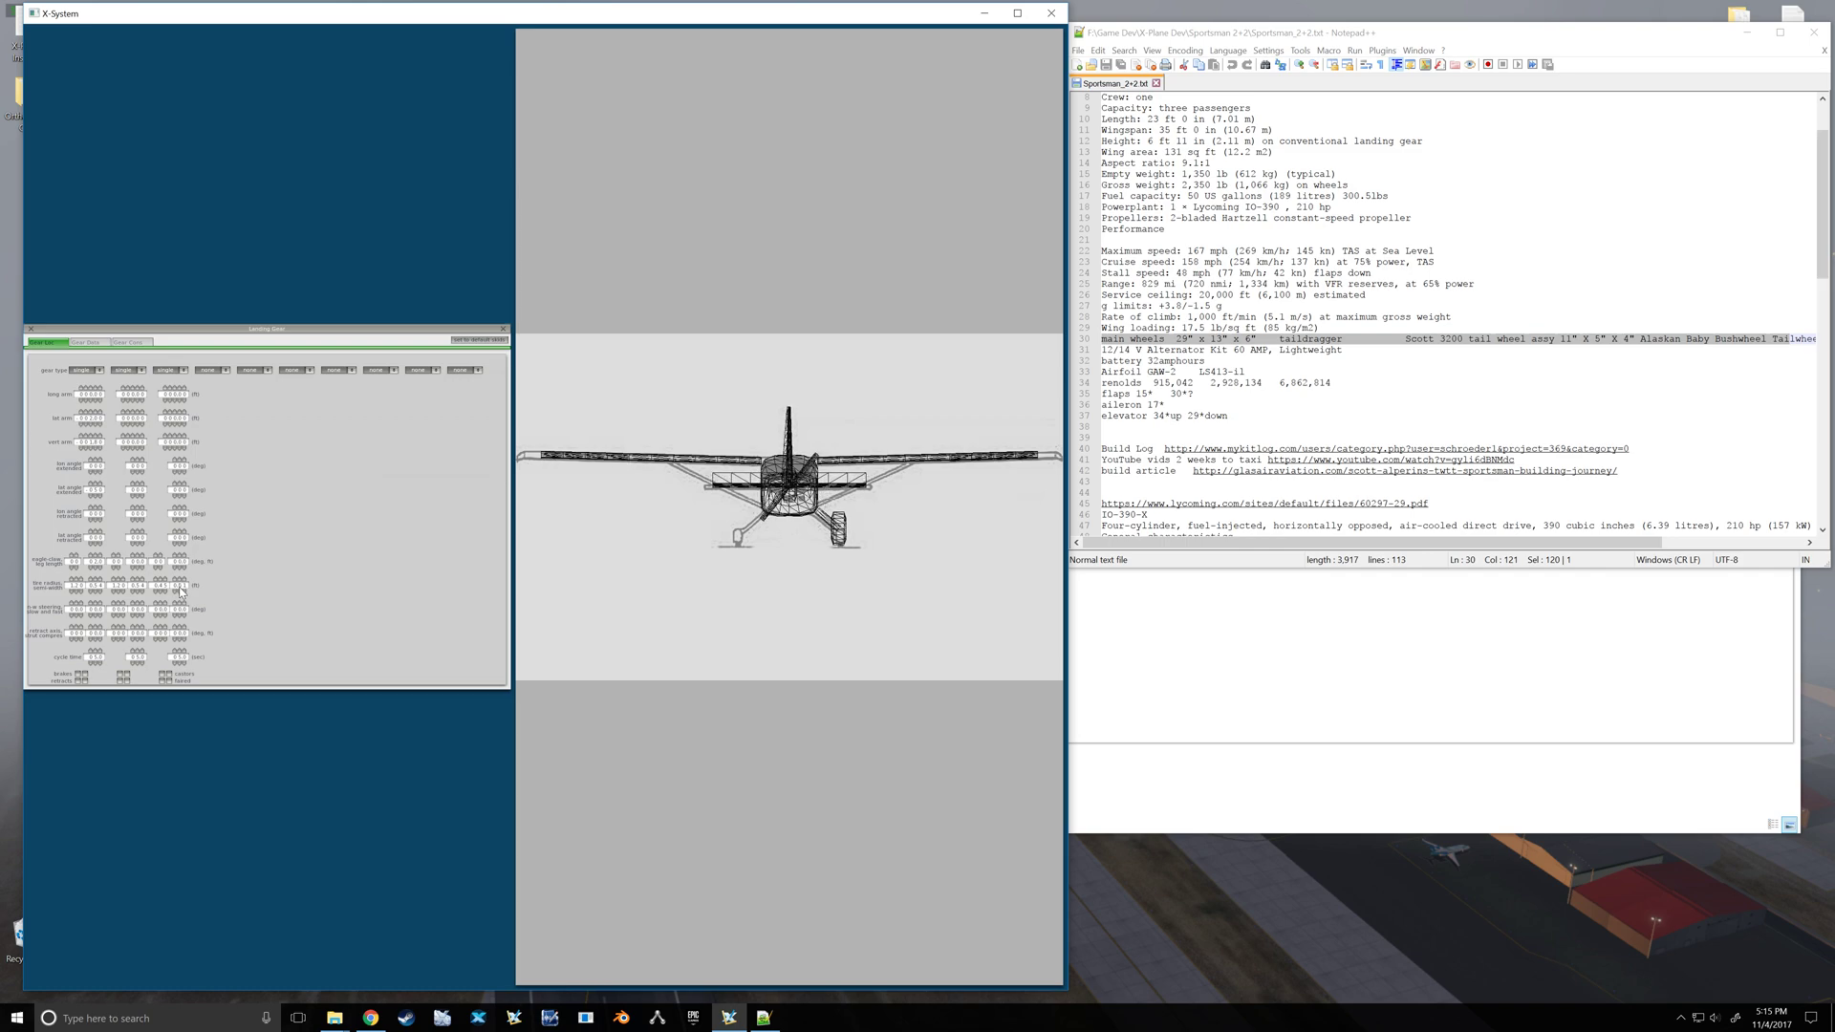
{"action": "mouse_move", "coordinate": [179, 592]}
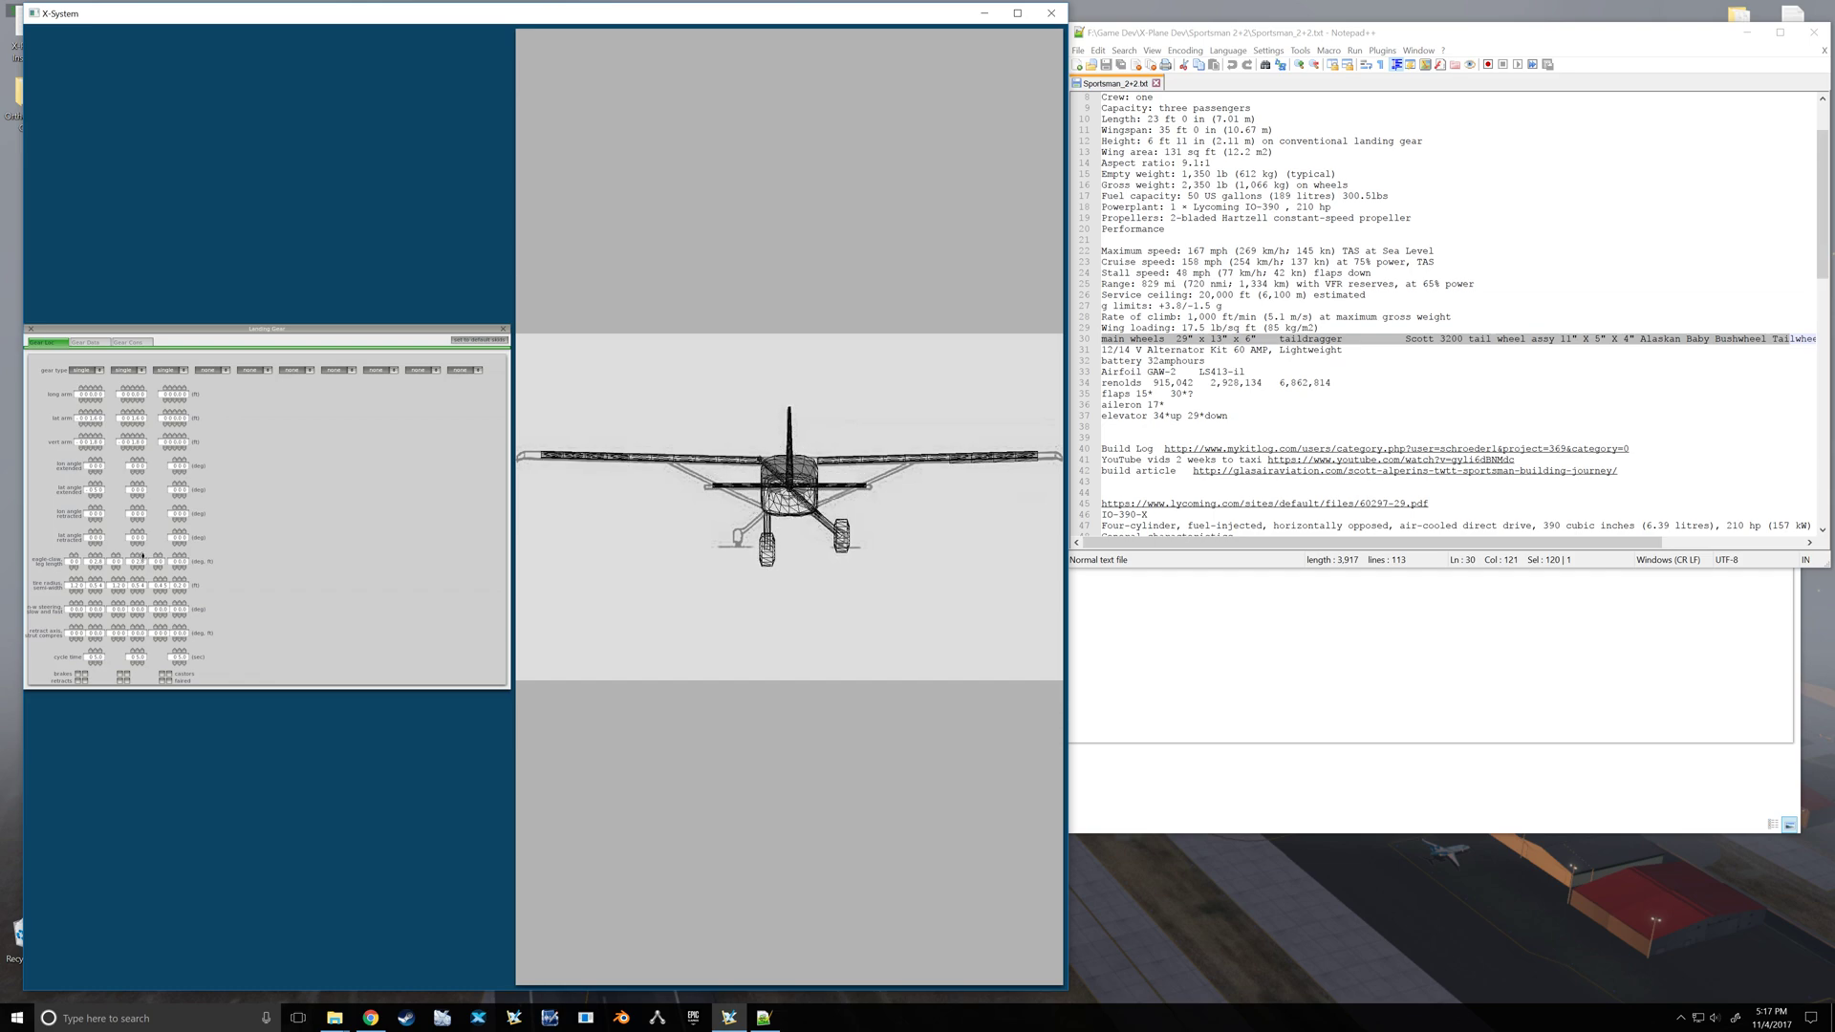
- Angle the second main gear strut outward to match, and enable brakes on both main gears
{"action": "left_click", "coordinate": [136, 486]}
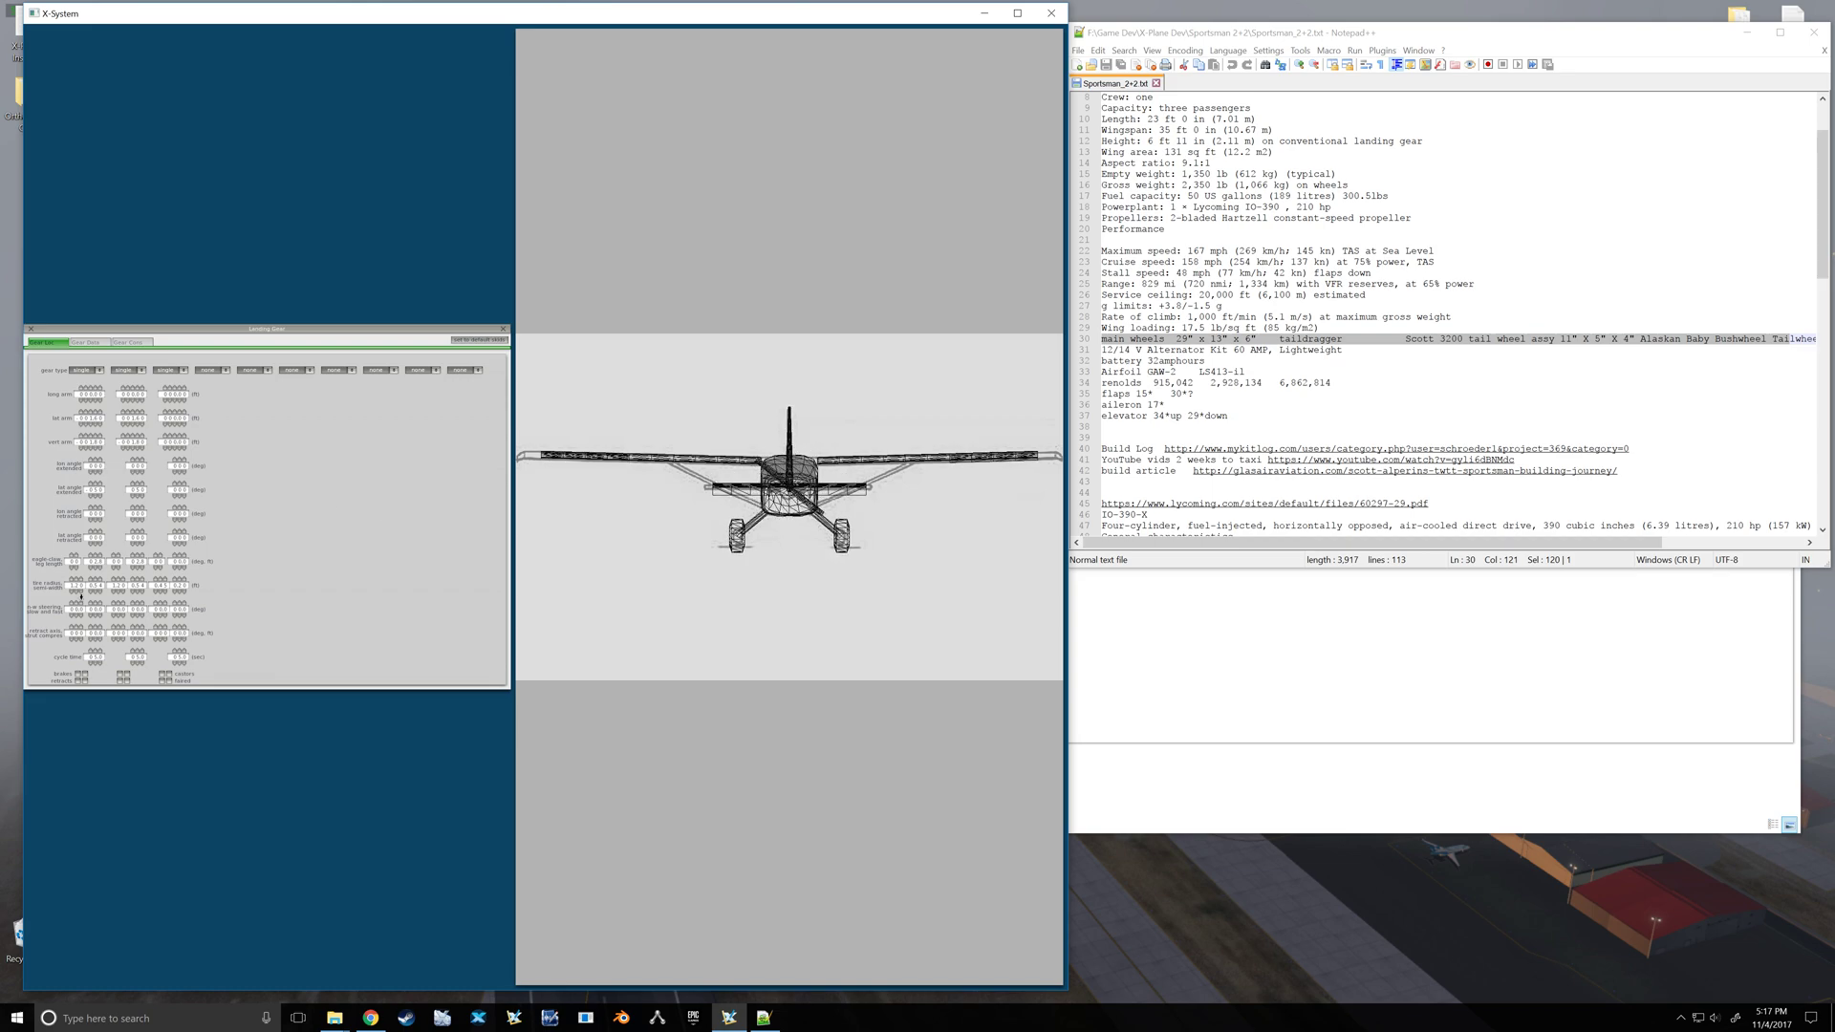
{"action": "left_click", "coordinate": [81, 673]}
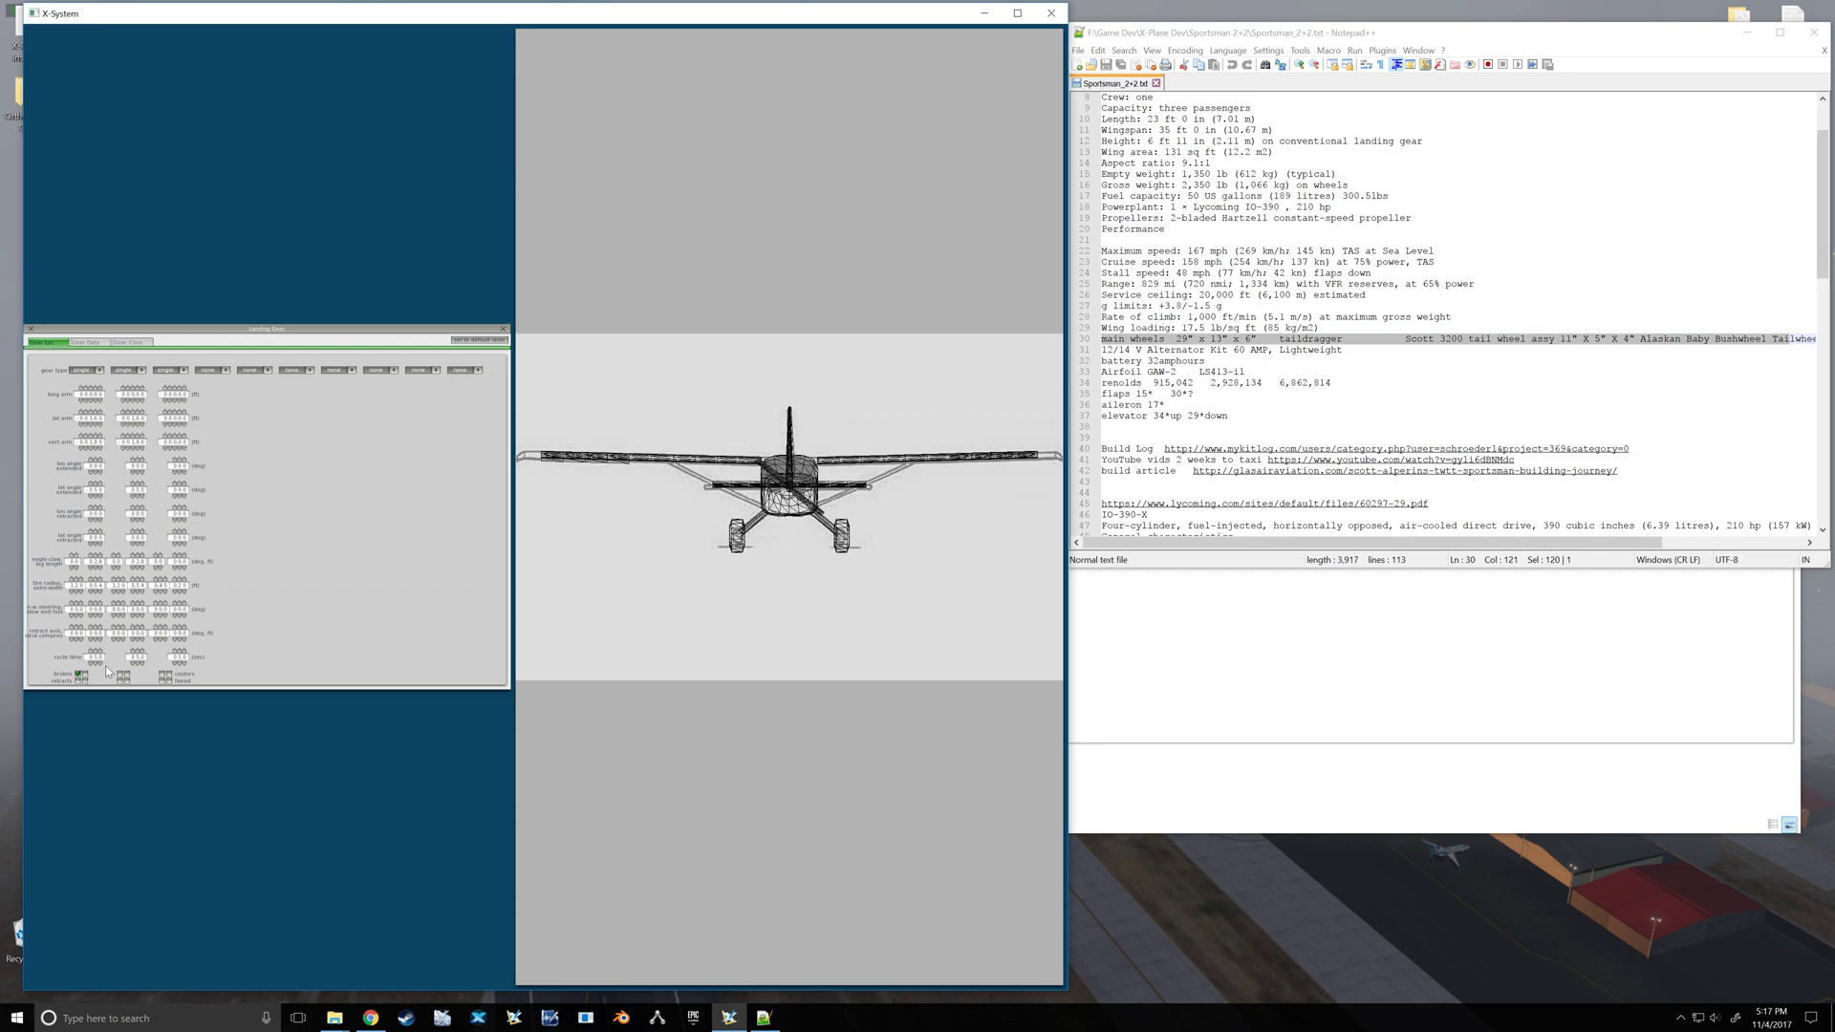
{"action": "left_click", "coordinate": [123, 674]}
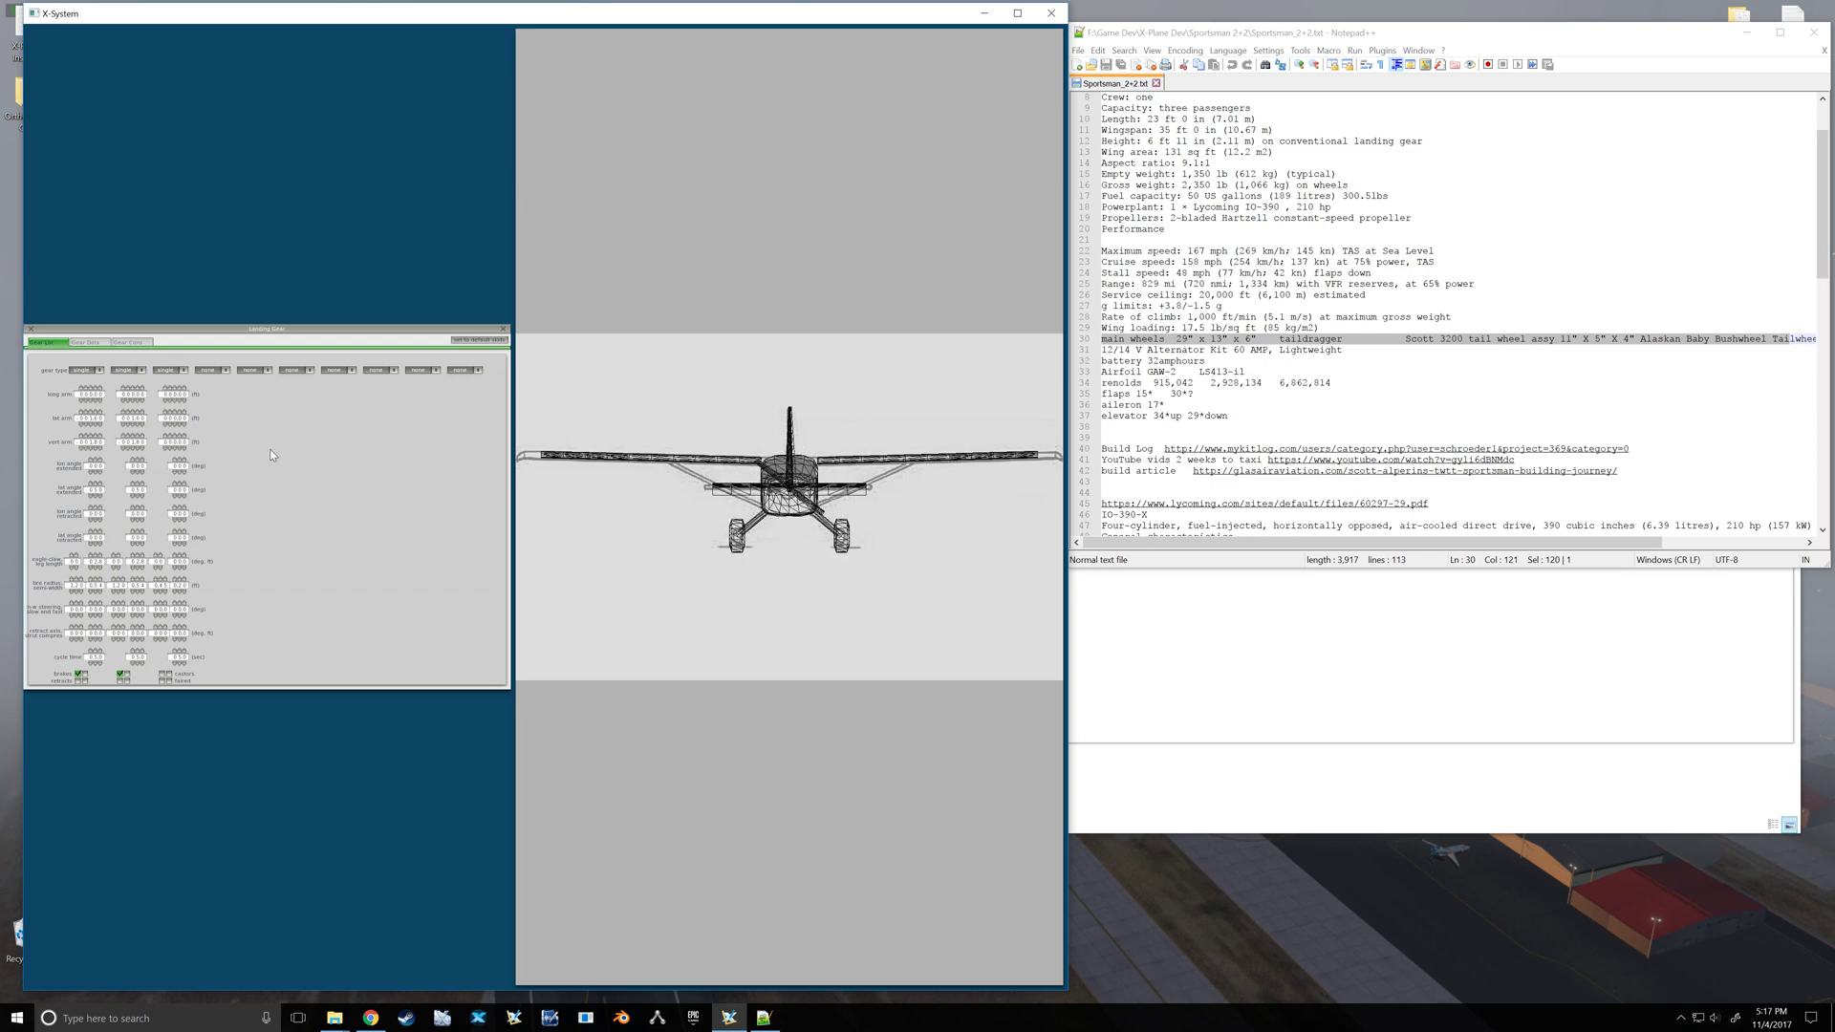
- Switch to the side view with Side.png as background and reopen the Landing Gear editor
{"action": "left_click", "coordinate": [31, 328]}
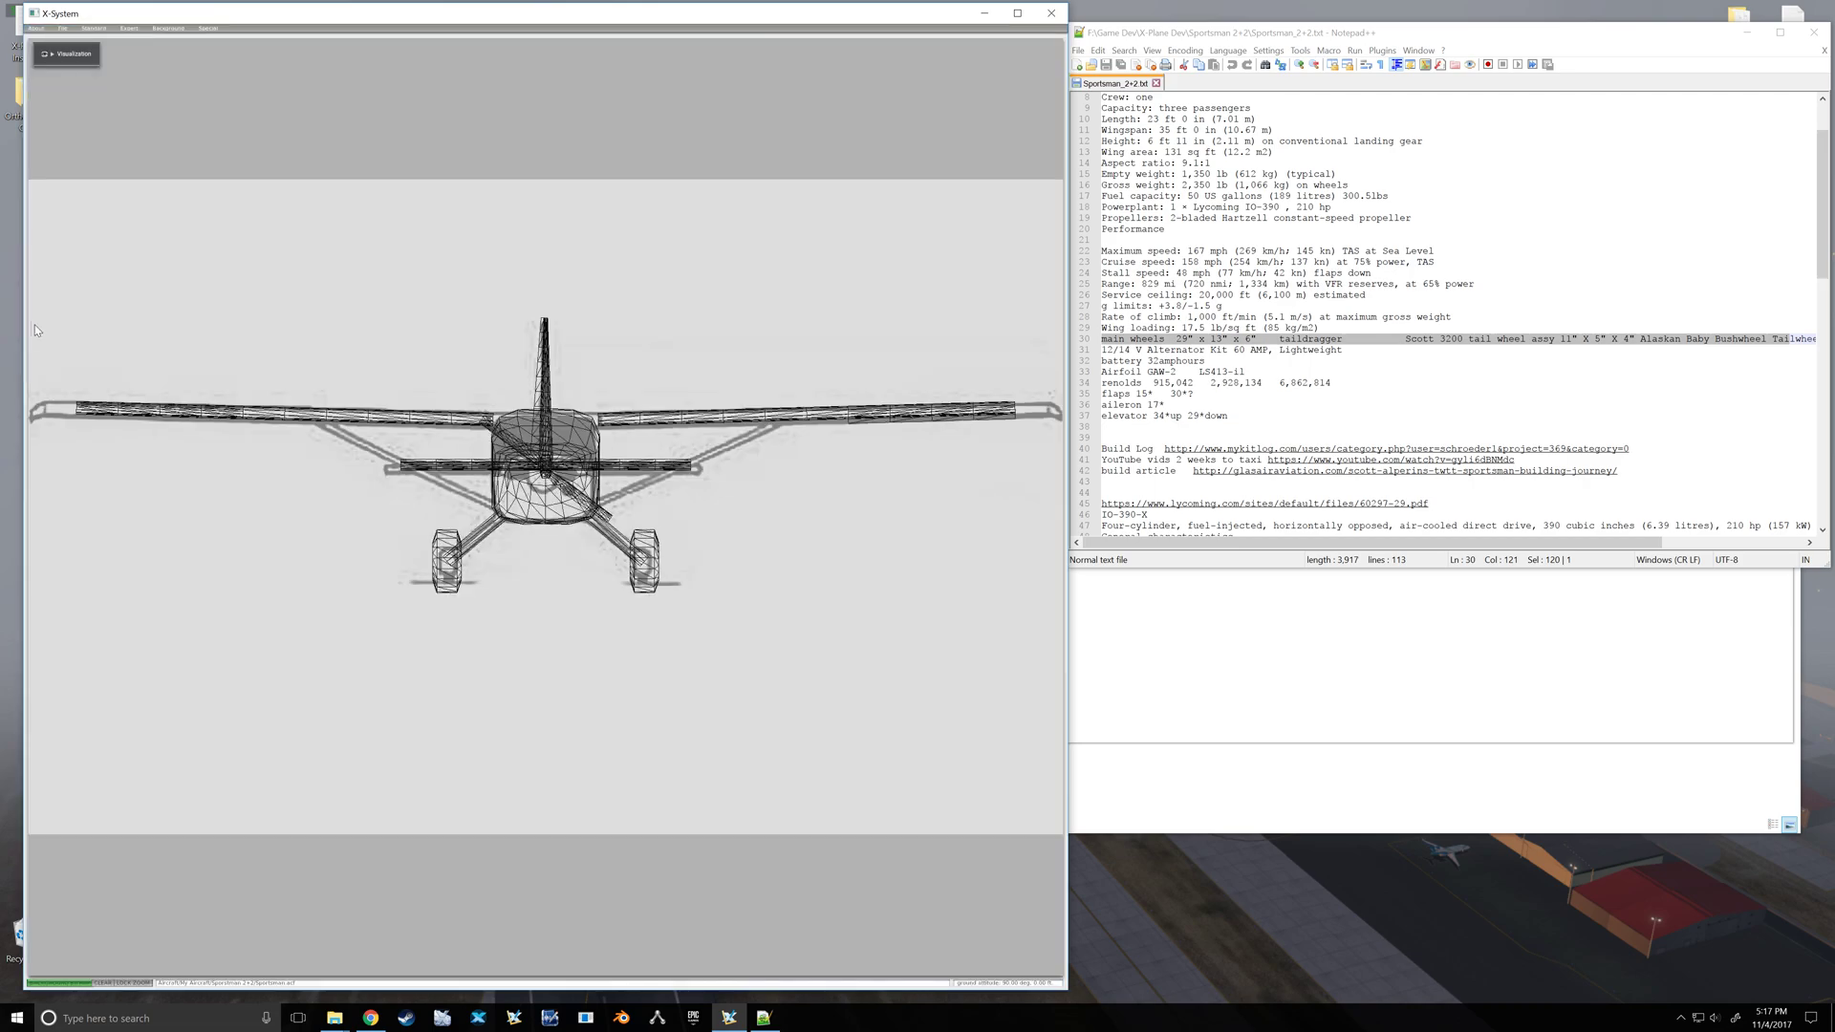
{"action": "left_click", "coordinate": [166, 28]}
{"action": "left_click", "coordinate": [169, 47]}
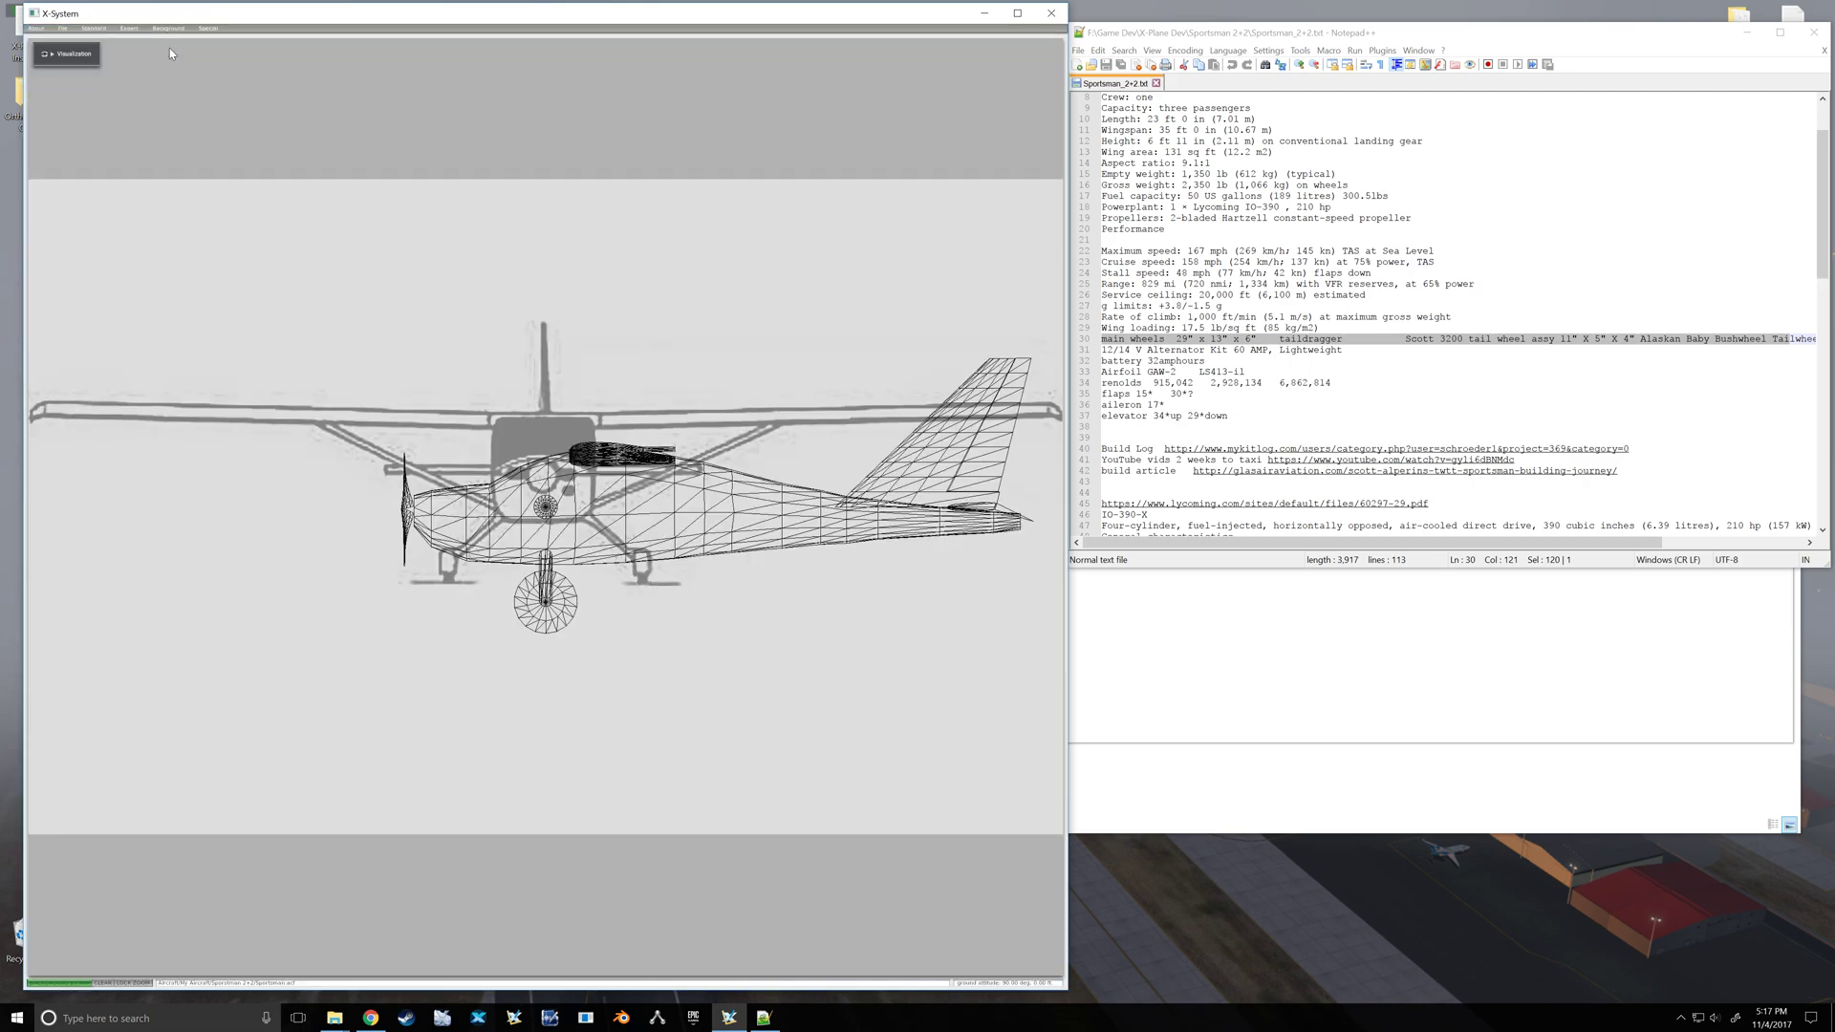
{"action": "left_click", "coordinate": [65, 983]}
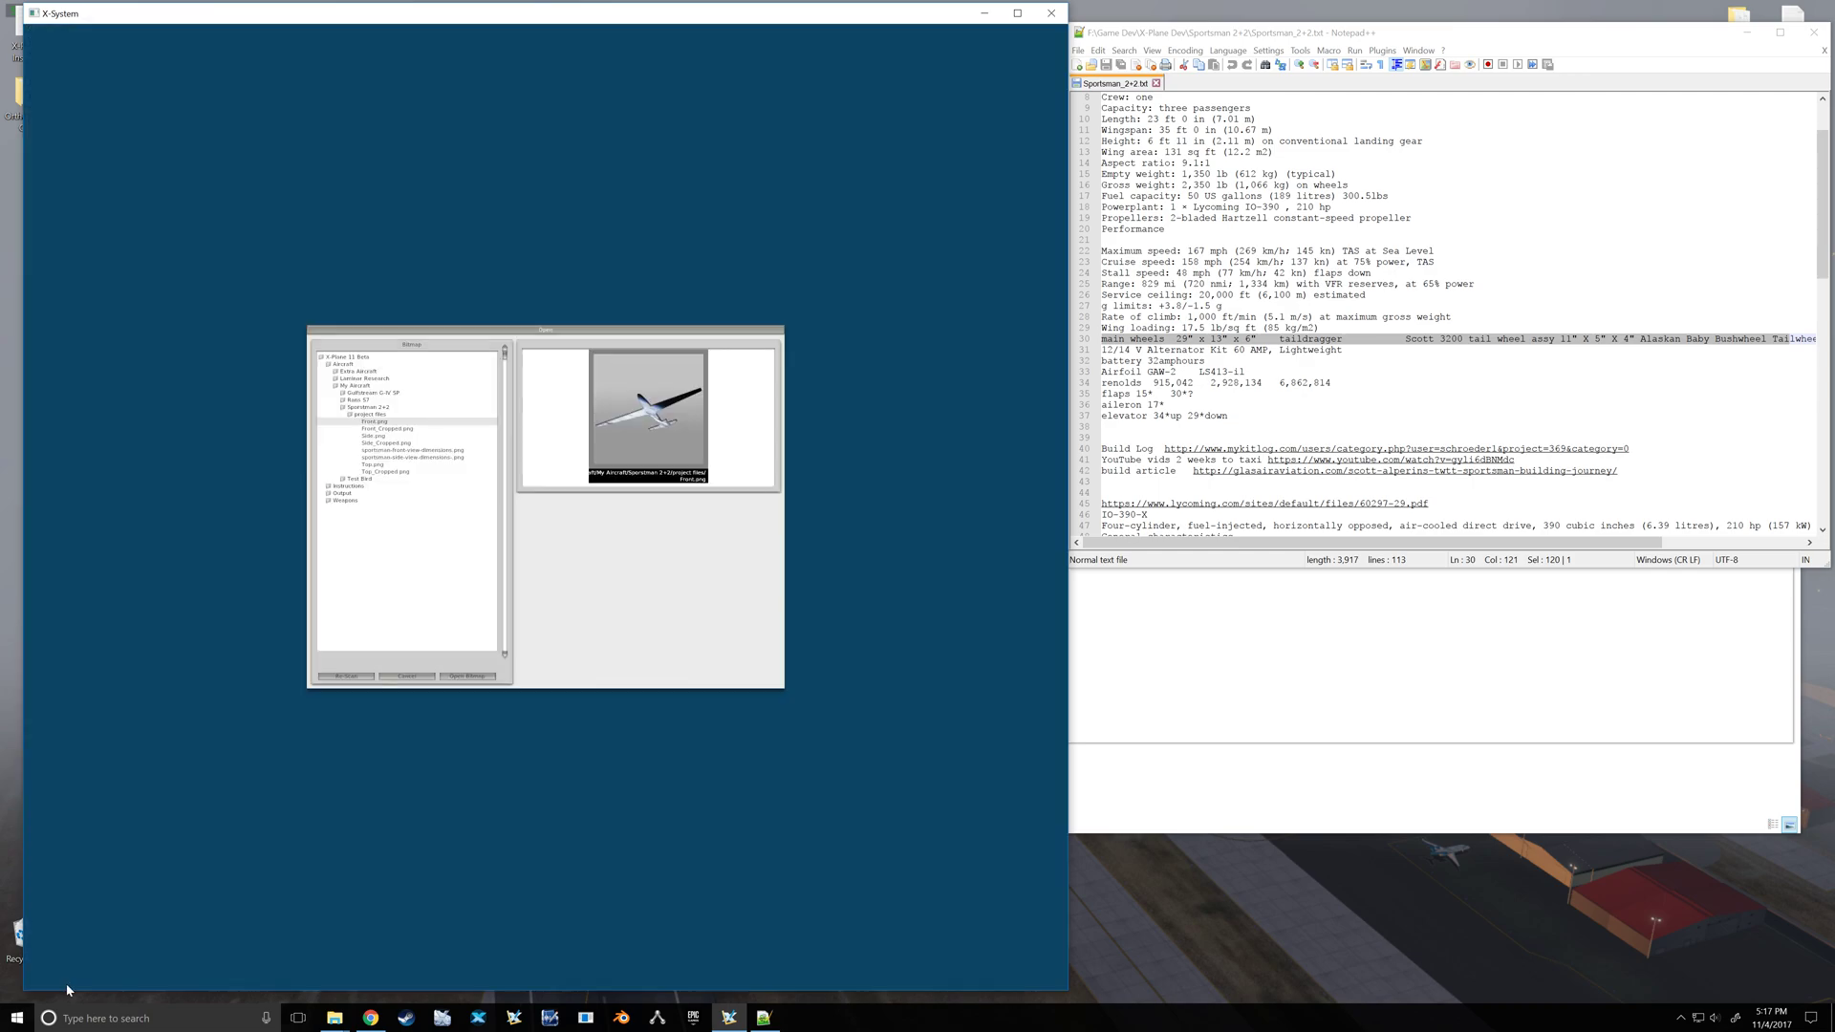
{"action": "left_click", "coordinate": [376, 436]}
{"action": "left_click", "coordinate": [458, 673]}
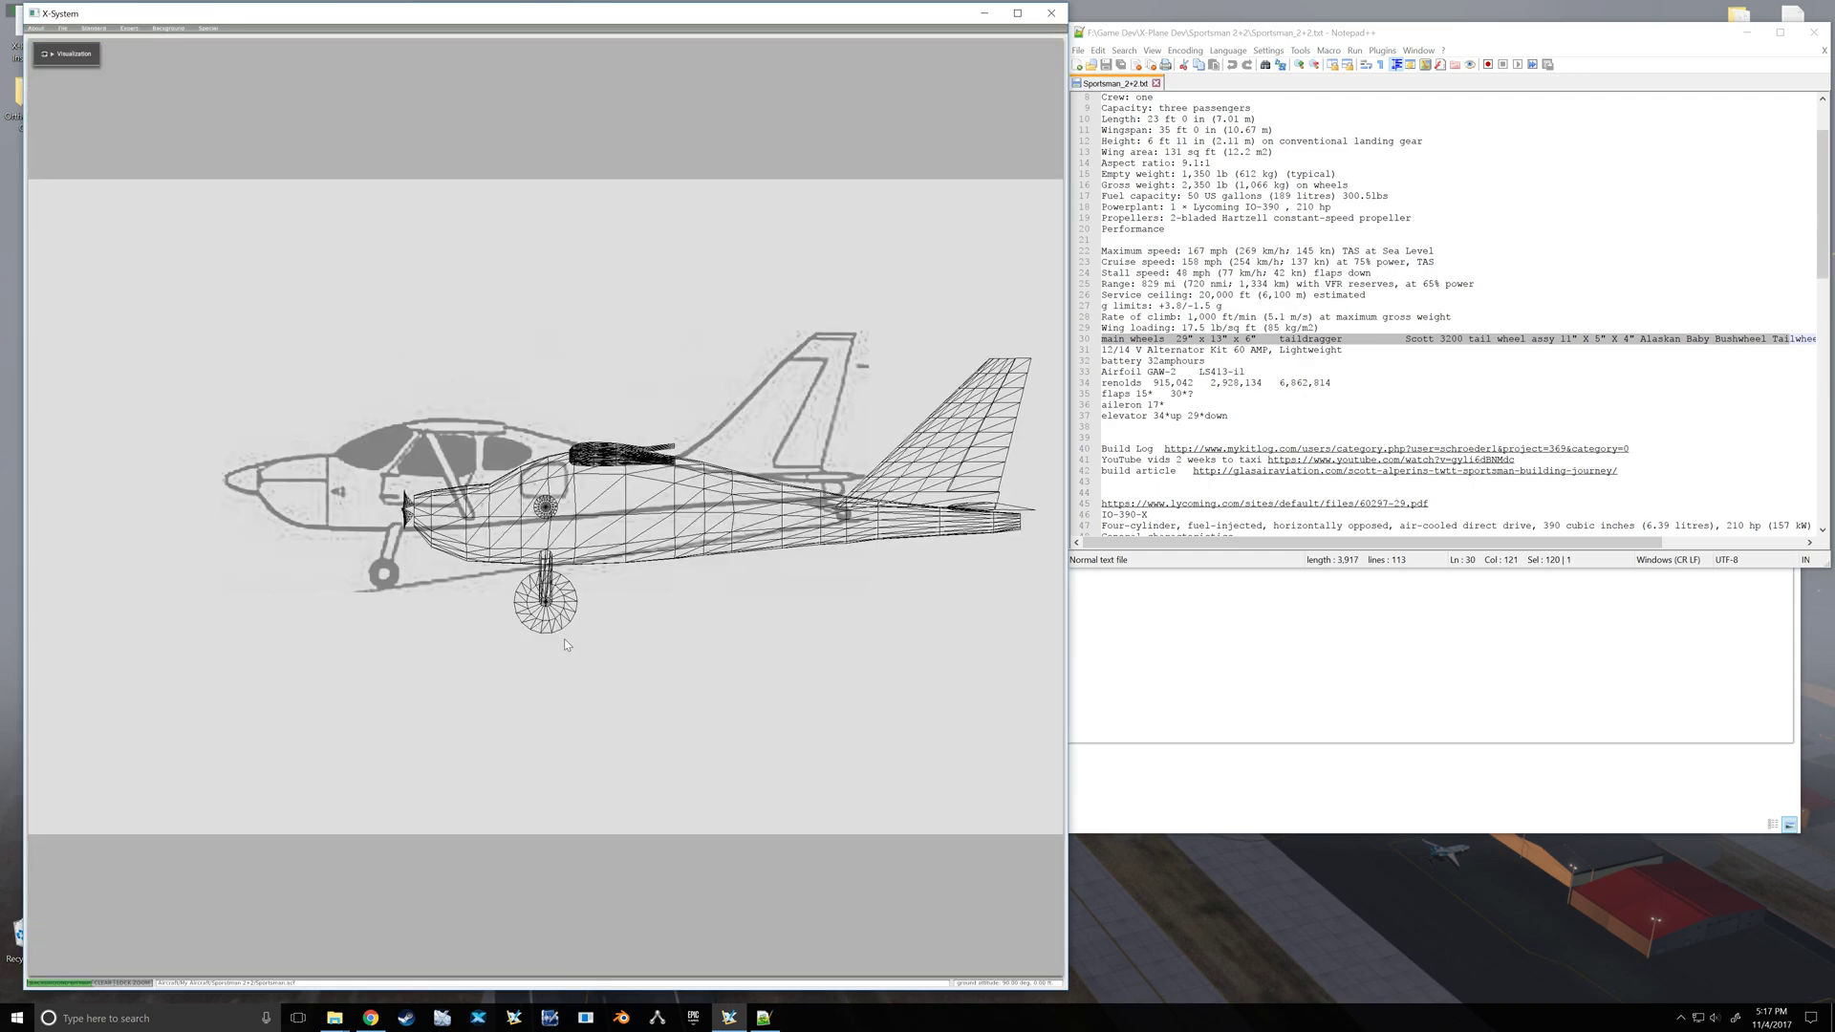
{"action": "left_click", "coordinate": [94, 27]}
{"action": "left_click", "coordinate": [107, 132]}
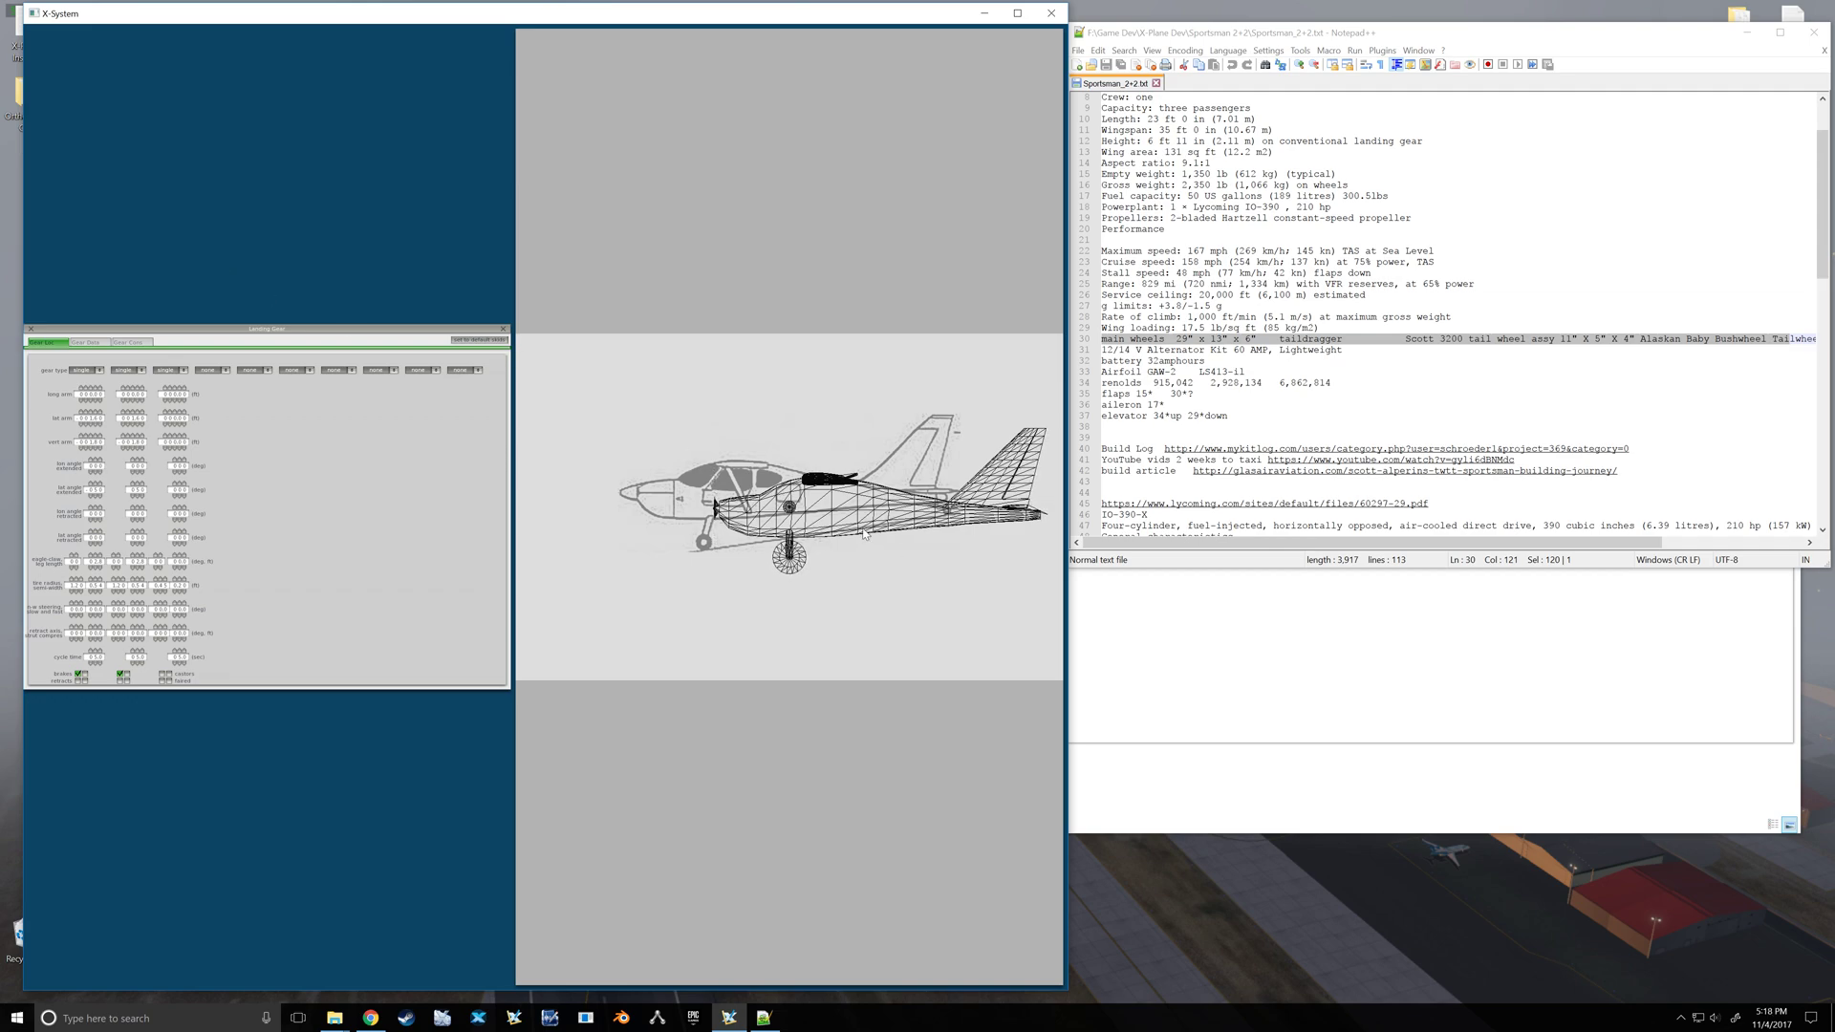
{"action": "left_click", "coordinate": [504, 329]}
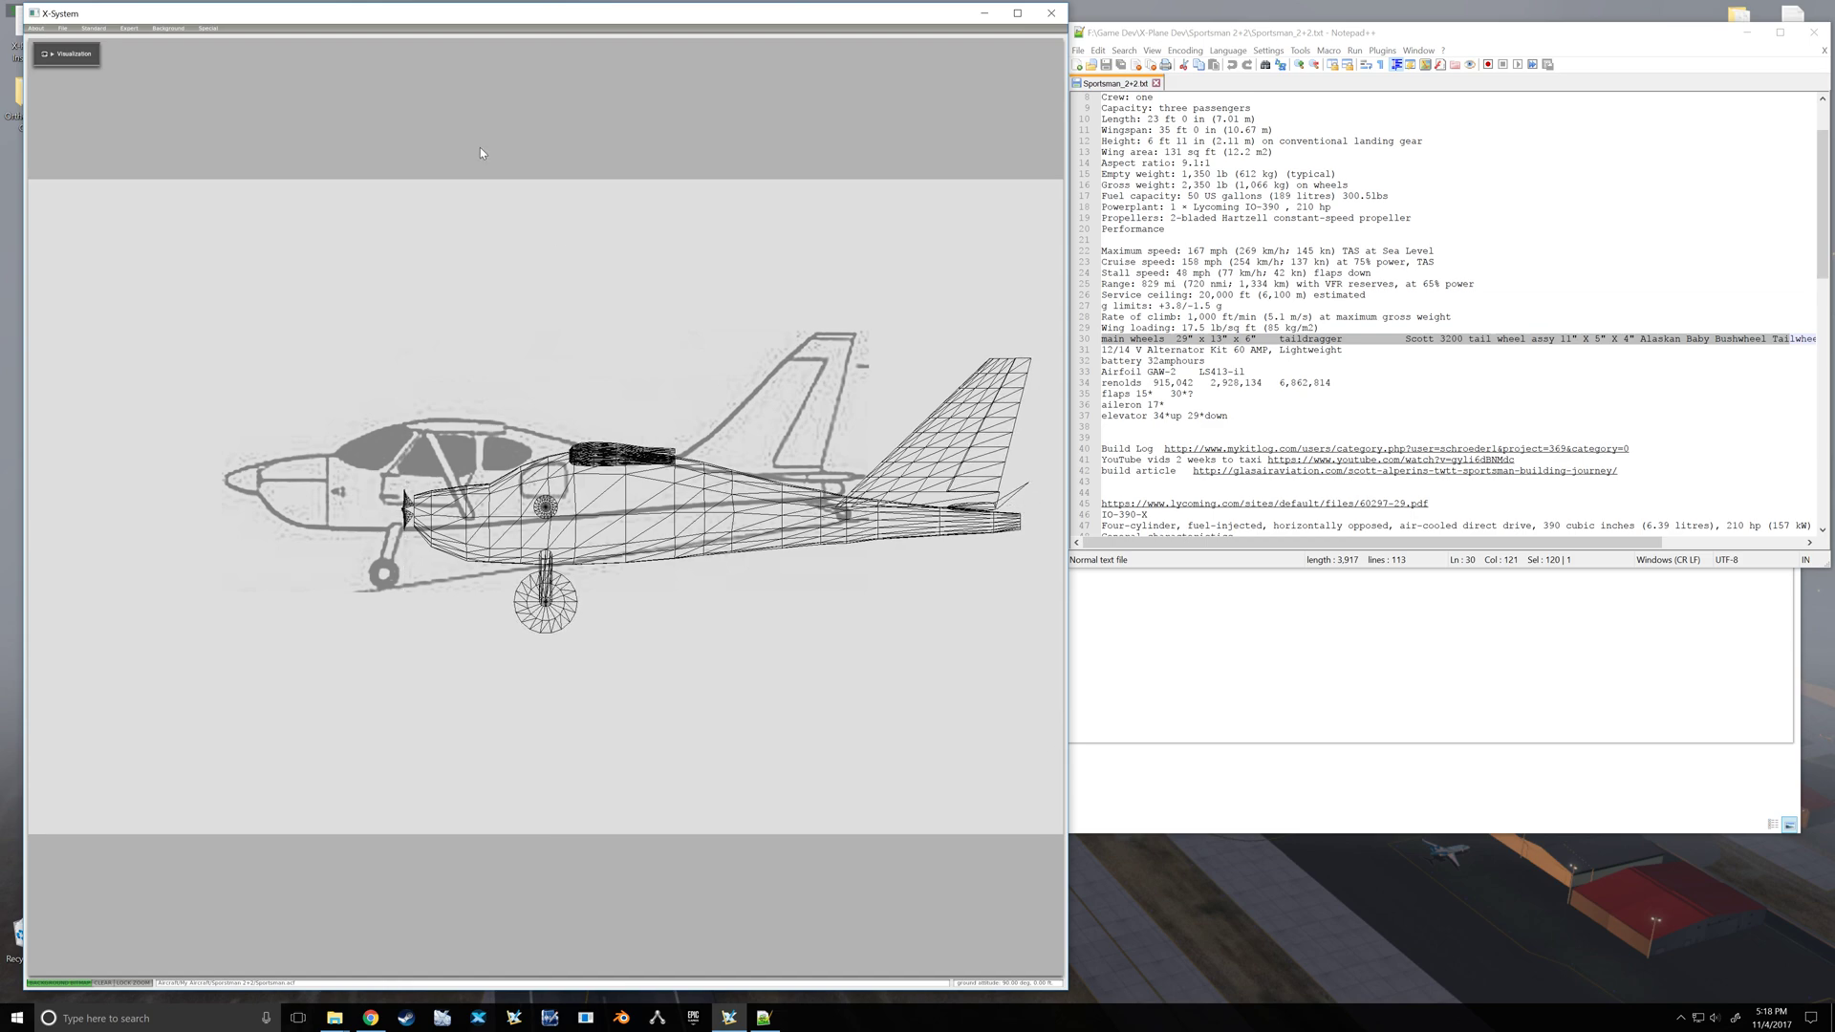
{"action": "left_click", "coordinate": [102, 29]}
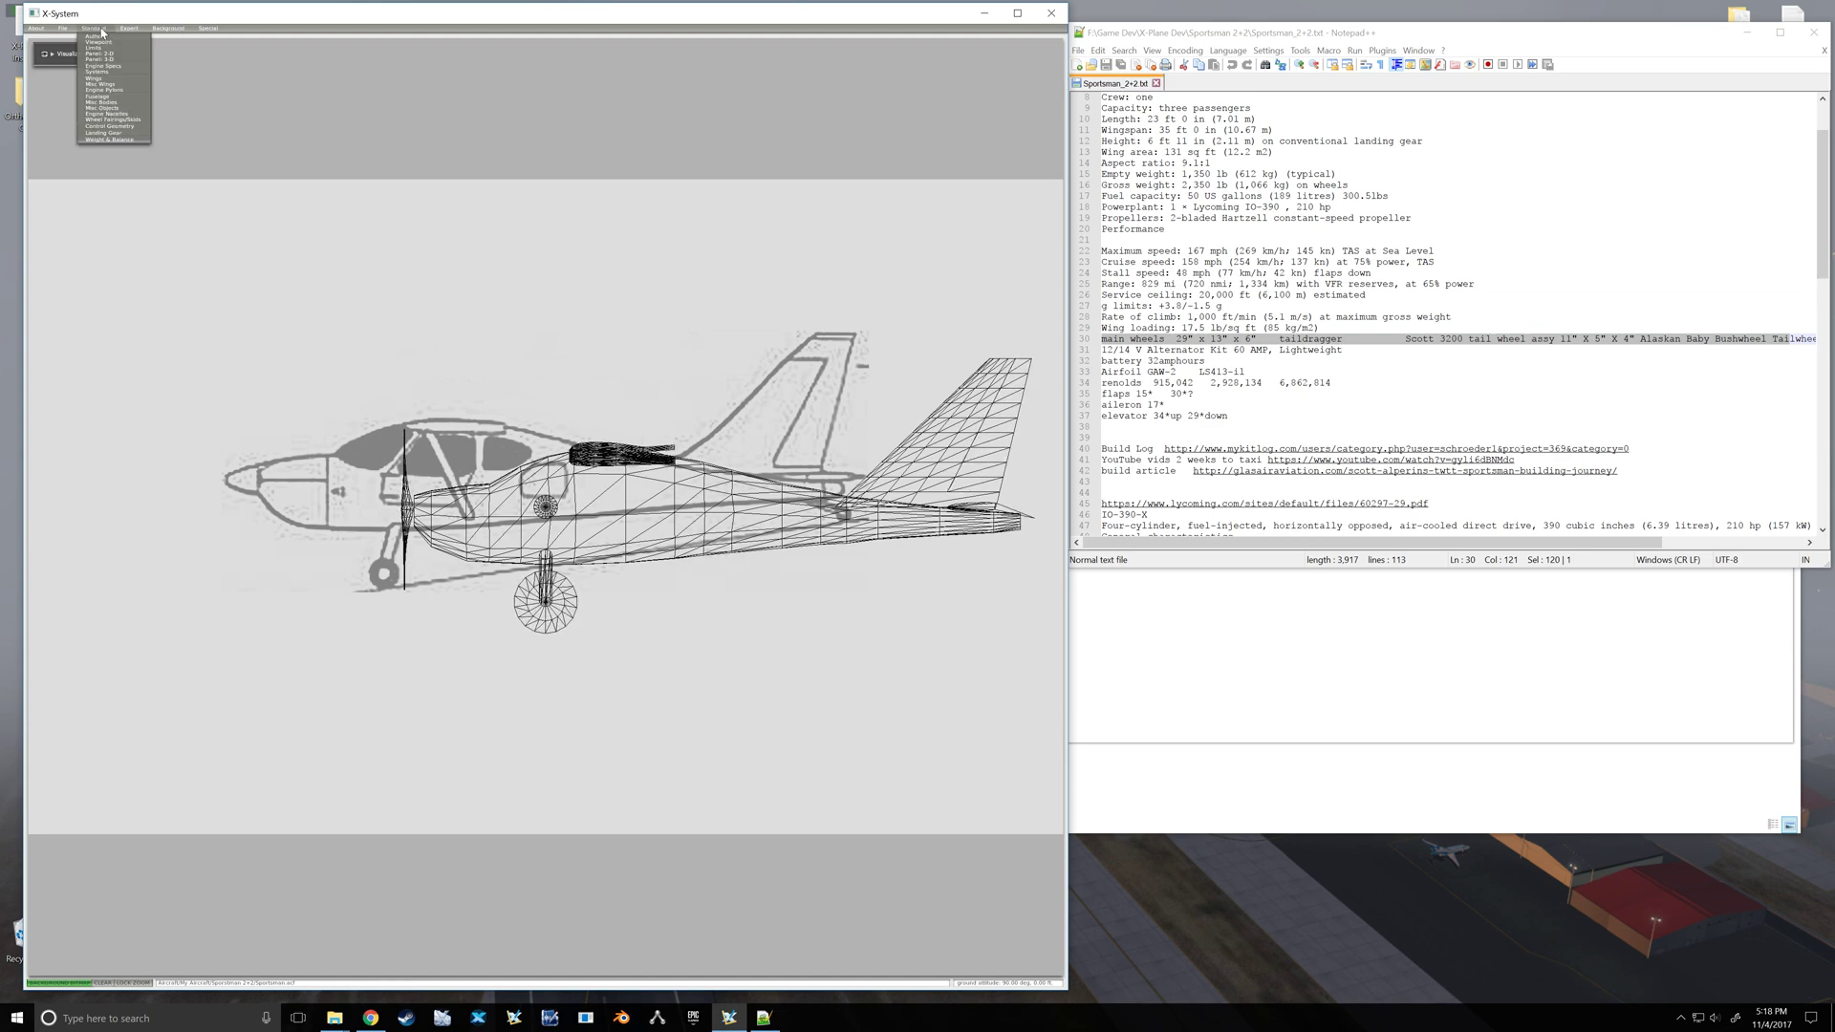
{"action": "left_click", "coordinate": [104, 132]}
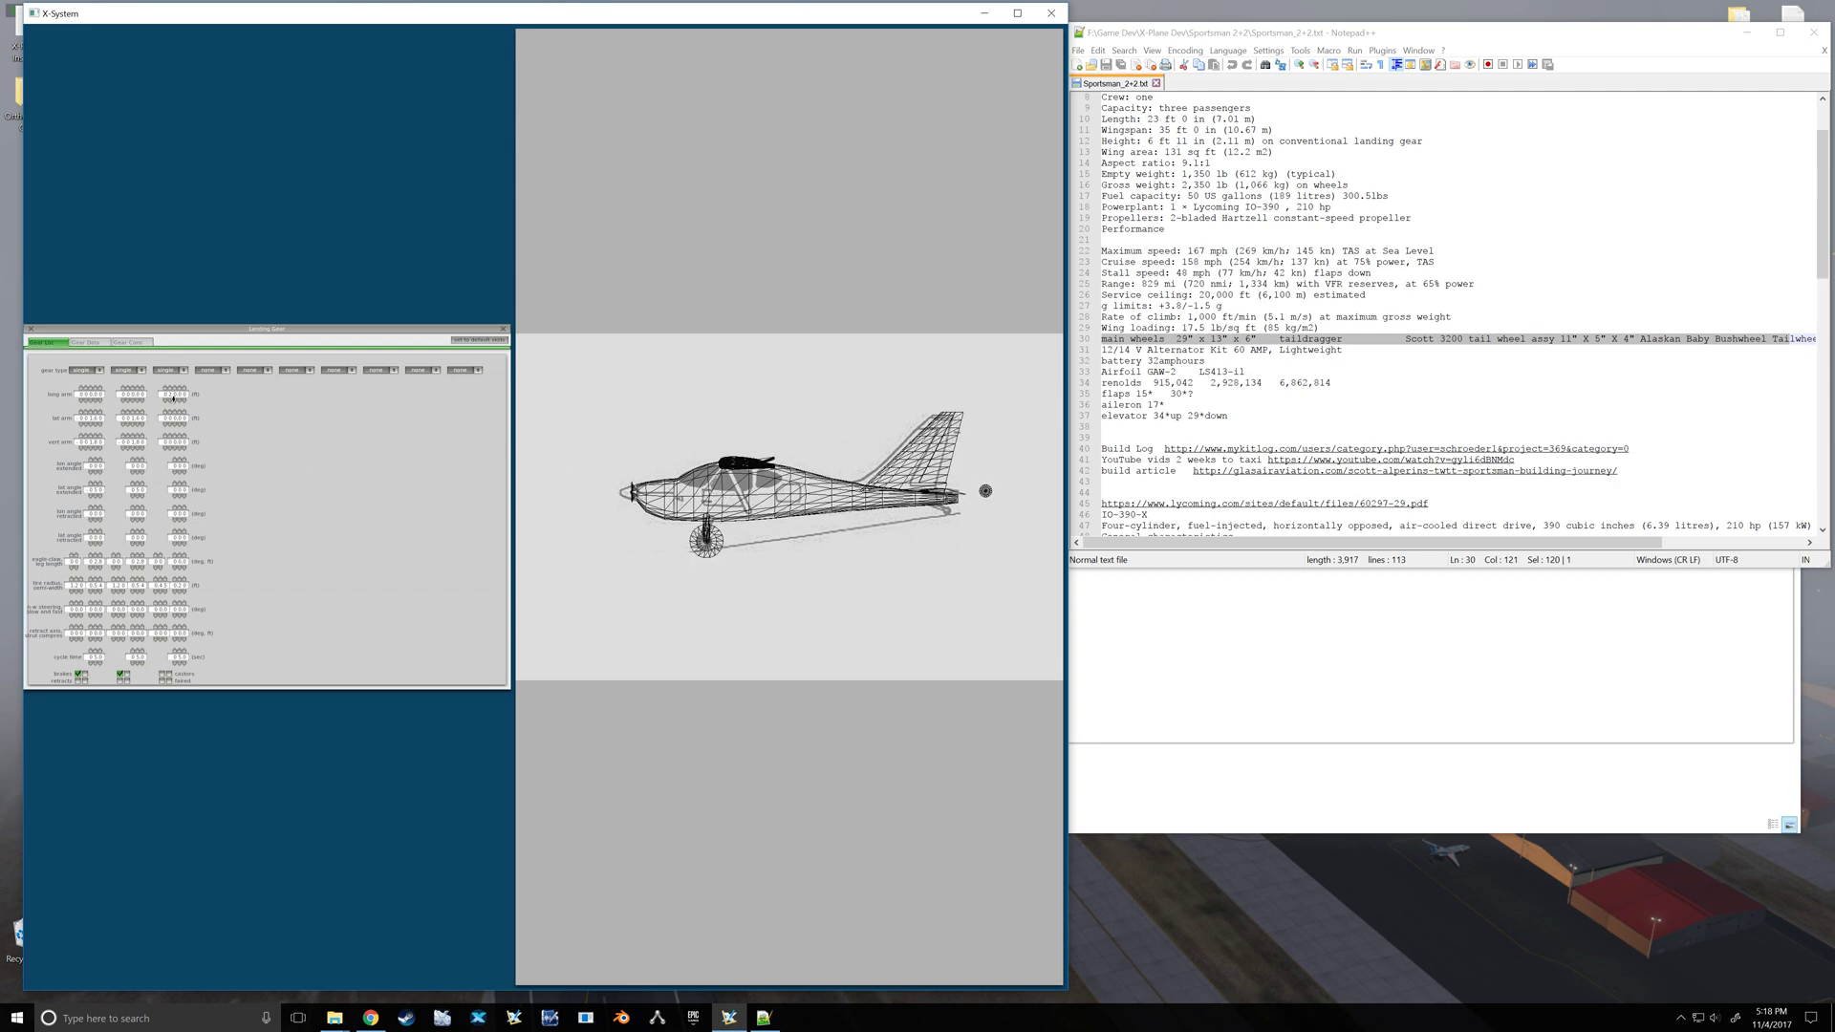
{"action": "left_click", "coordinate": [172, 396]}
- Place gear 3 at the tail by tuning its long arm, vert arm and aft lon angle
{"action": "left_click", "coordinate": [179, 390]}
{"action": "left_click", "coordinate": [179, 401]}
{"action": "mouse_move", "coordinate": [187, 472]}
{"action": "left_click", "coordinate": [178, 473]}
{"action": "left_click", "coordinate": [177, 437]}
{"action": "left_click", "coordinate": [179, 399]}
- Rake the main gear struts slightly aft with the extended lon angle setting
{"action": "mouse_move", "coordinate": [164, 617]}
{"action": "left_click", "coordinate": [99, 472]}
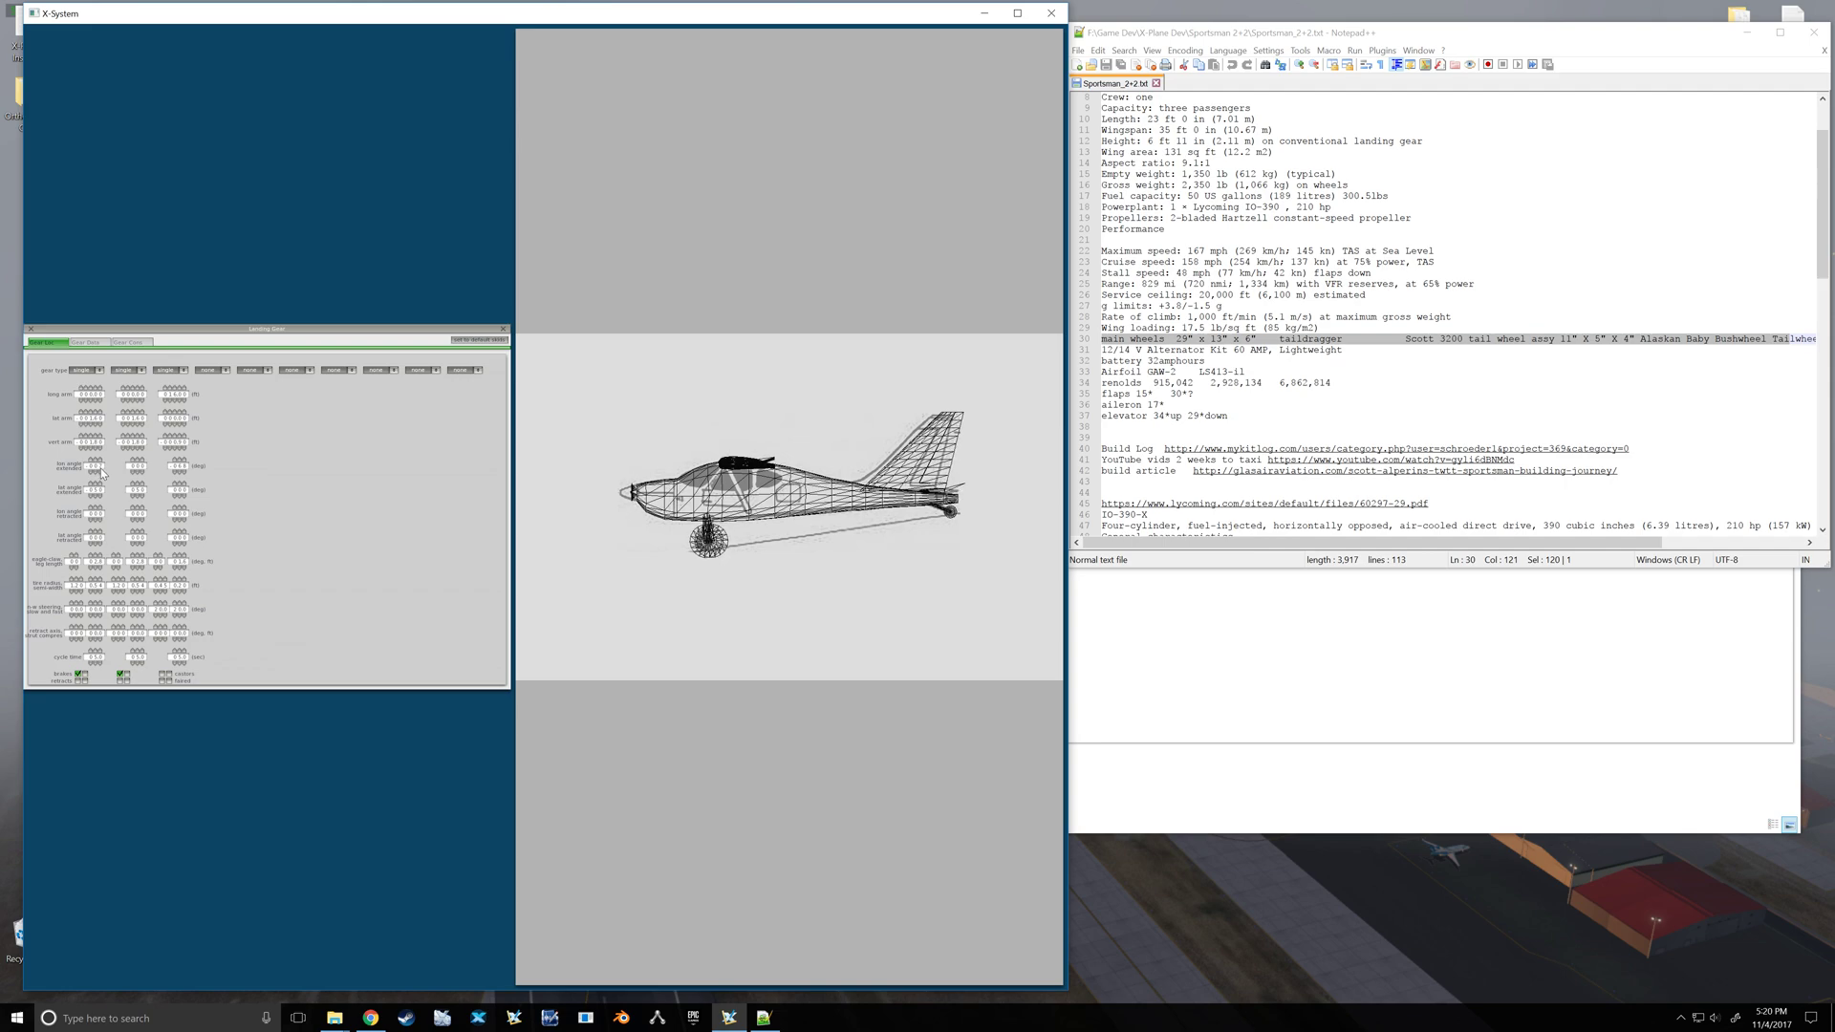
{"action": "left_click", "coordinate": [98, 460]}
{"action": "left_click", "coordinate": [99, 460]}
{"action": "left_click", "coordinate": [98, 459]}
- Nudge both main wheels slightly aft with the long arm values, then close Landing Gear
{"action": "left_click", "coordinate": [95, 388]}
{"action": "left_click", "coordinate": [133, 388]}
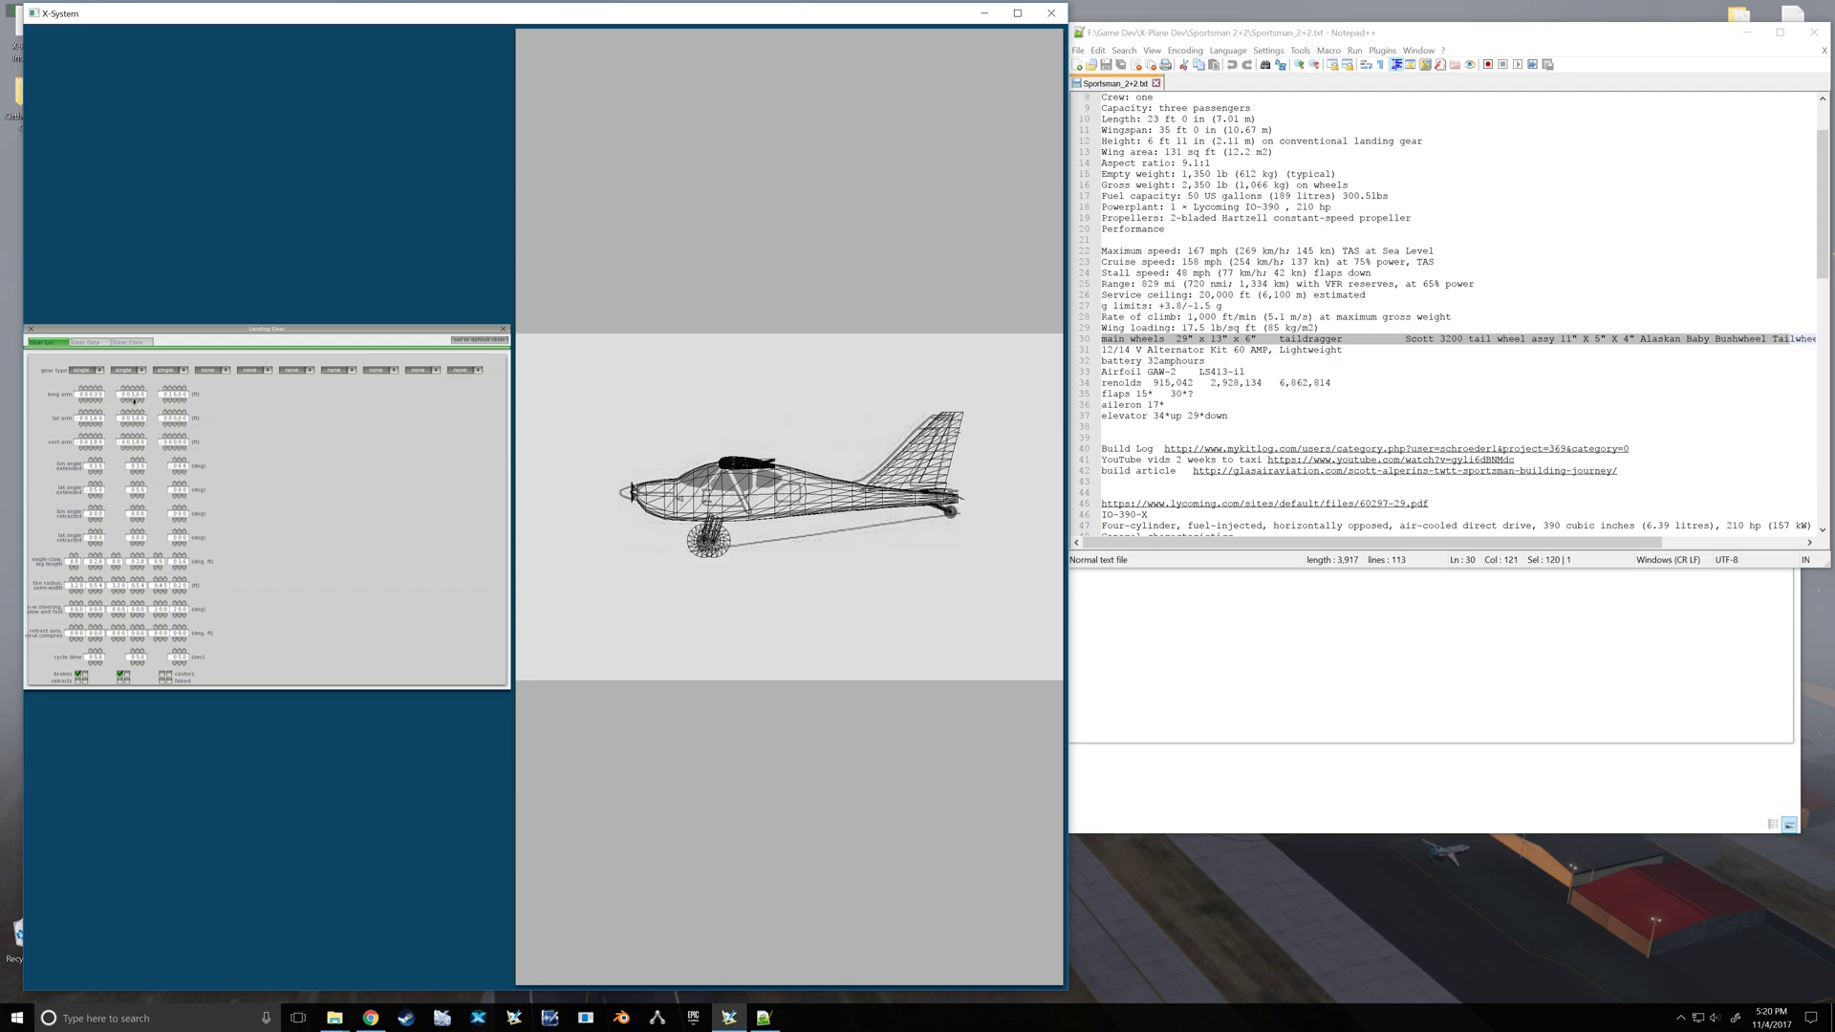
{"action": "left_click", "coordinate": [133, 402]}
{"action": "left_click", "coordinate": [136, 389]}
{"action": "left_click", "coordinate": [29, 328]}
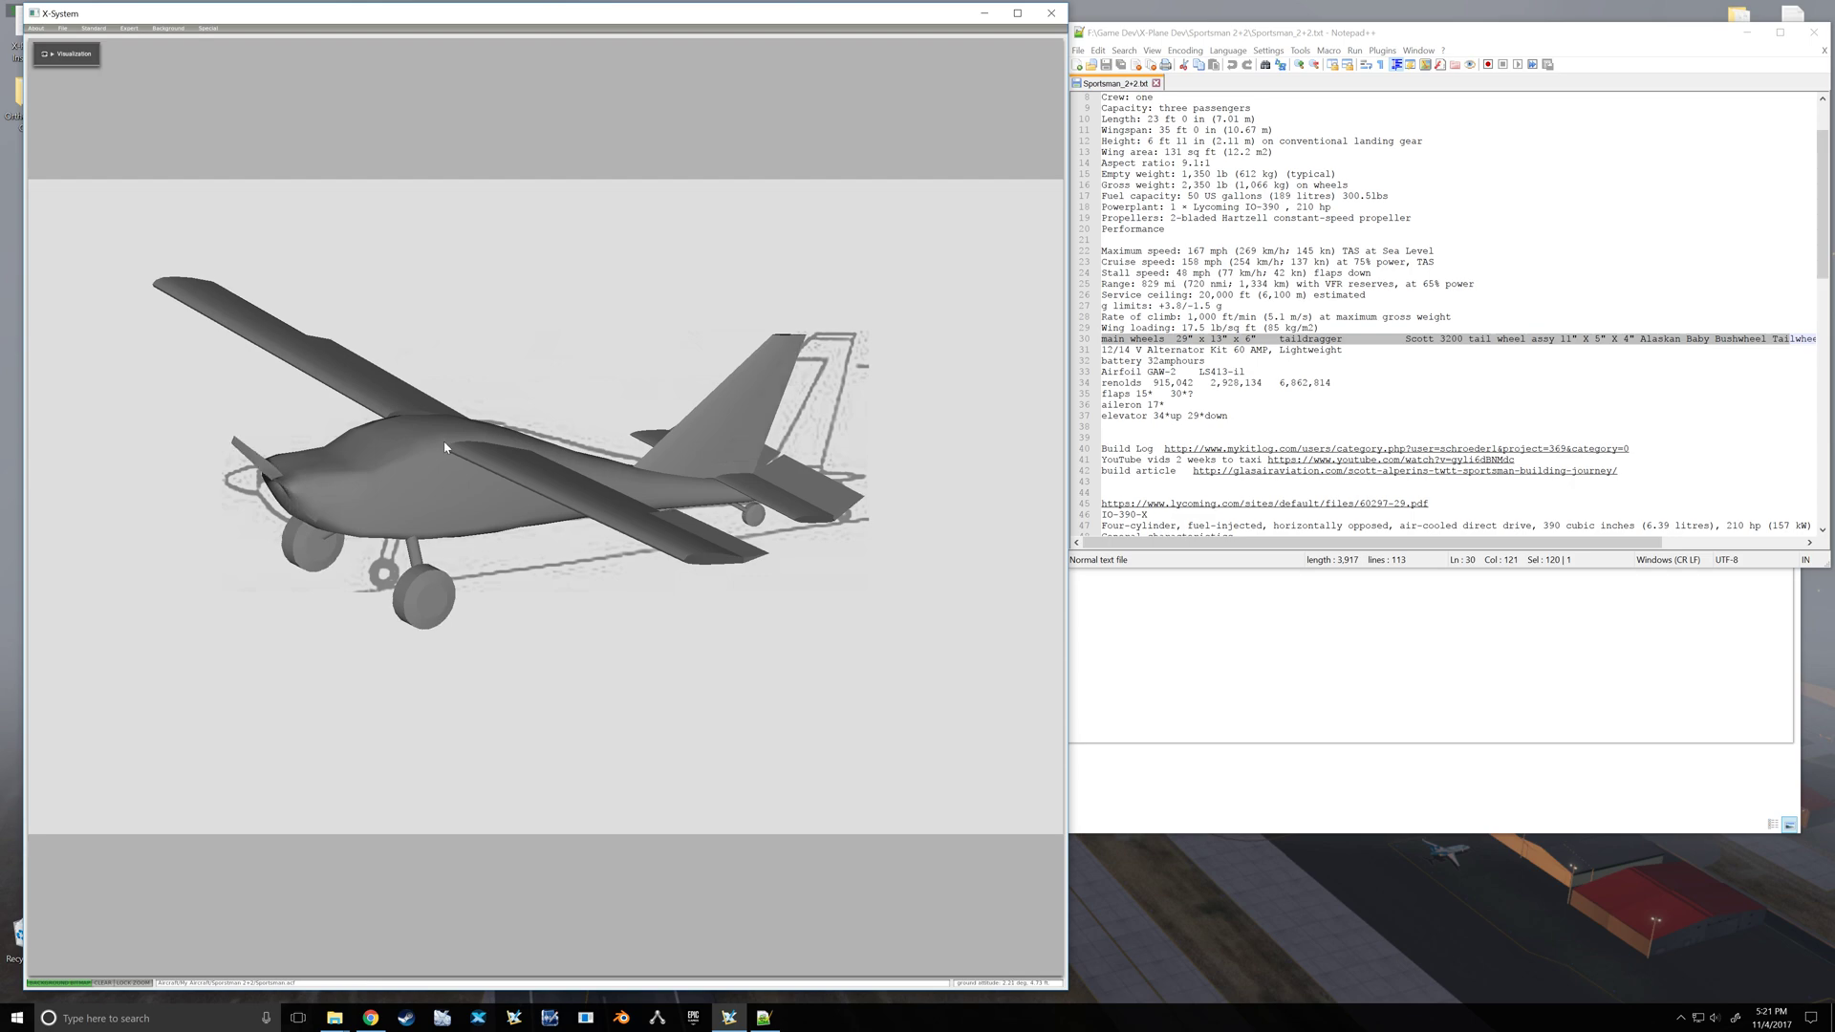
- Save the aircraft file and acknowledge the BE ADVISED zero-empty-weight warning
{"action": "left_click", "coordinate": [62, 28]}
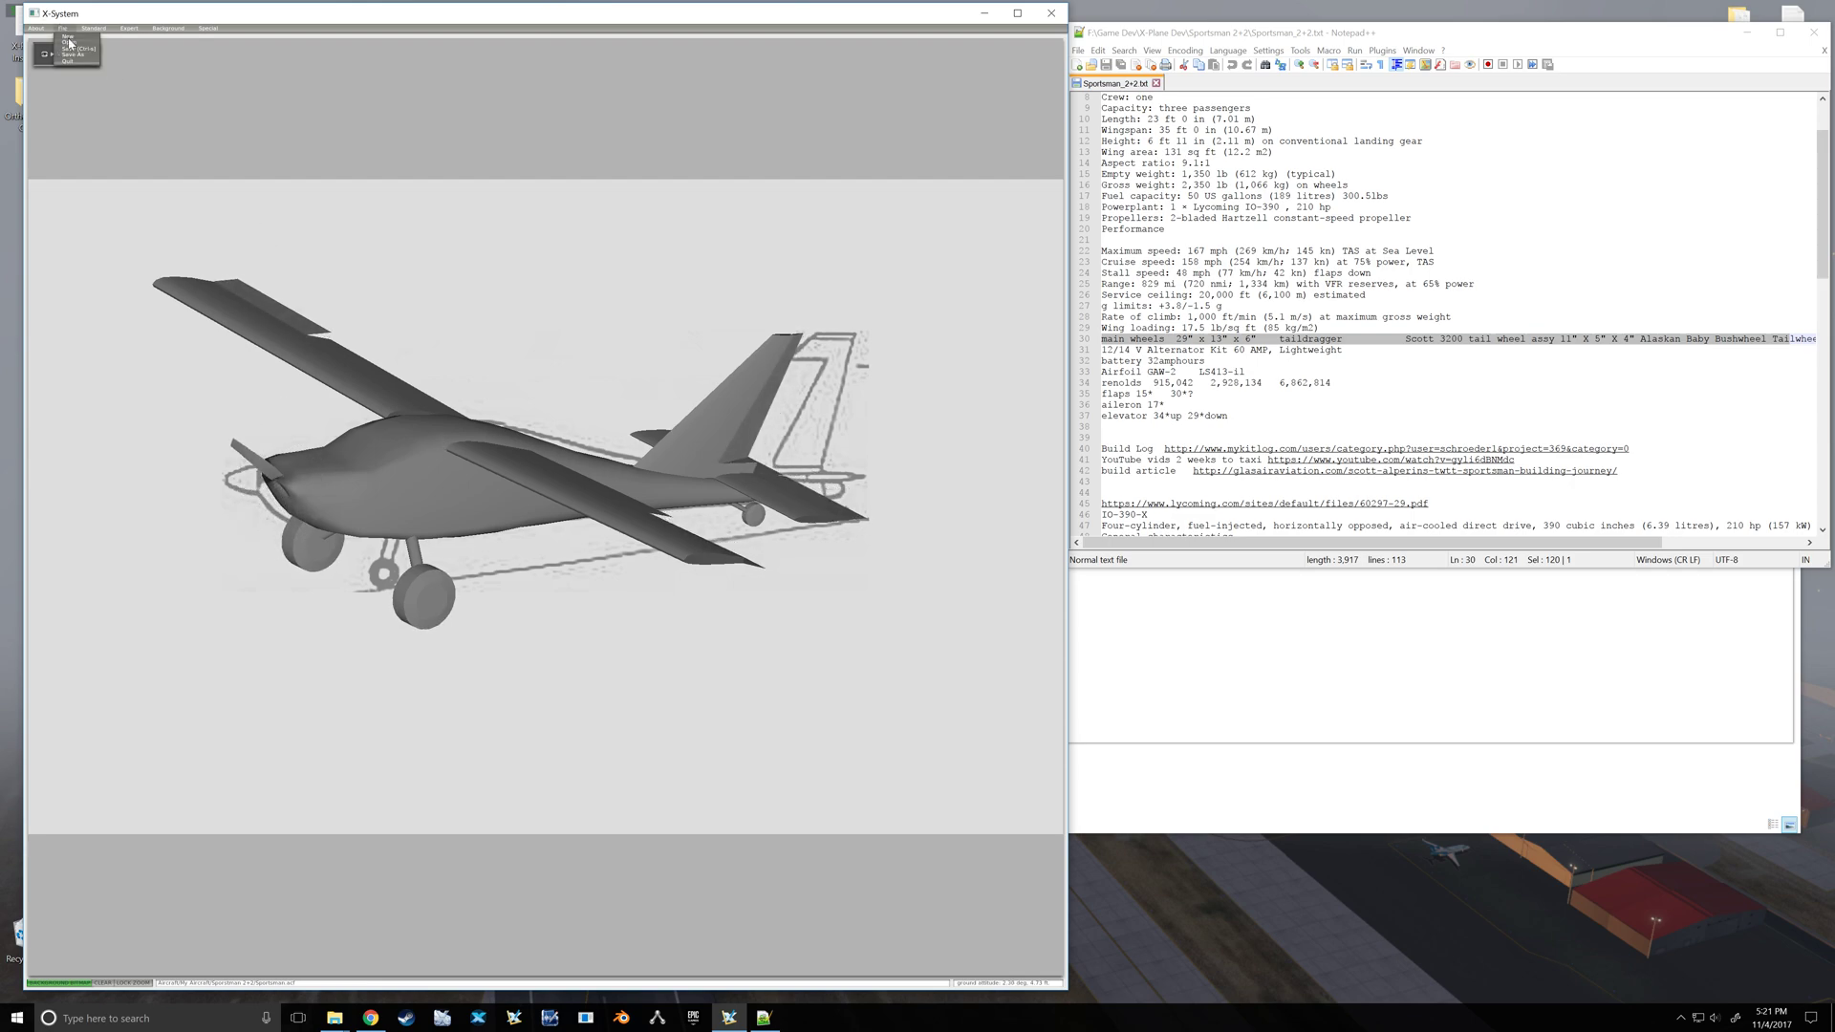
{"action": "left_click", "coordinate": [73, 49]}
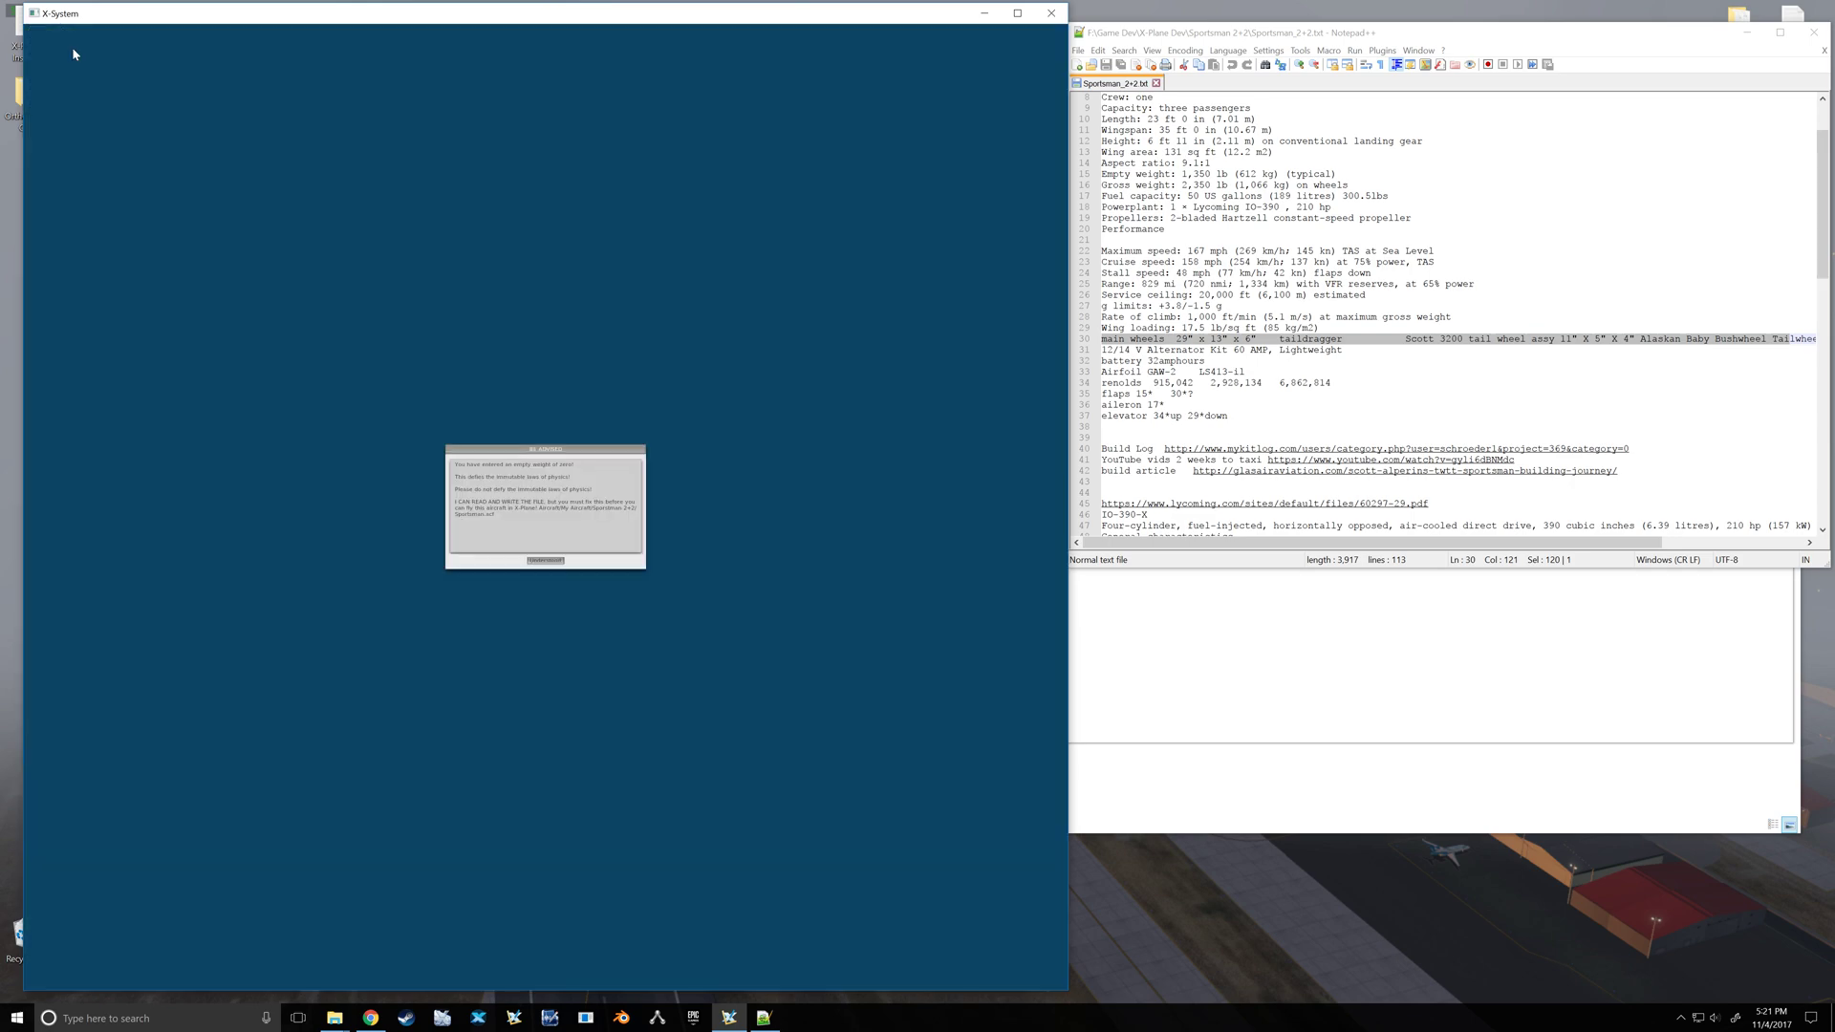
{"action": "left_click", "coordinate": [545, 561]}
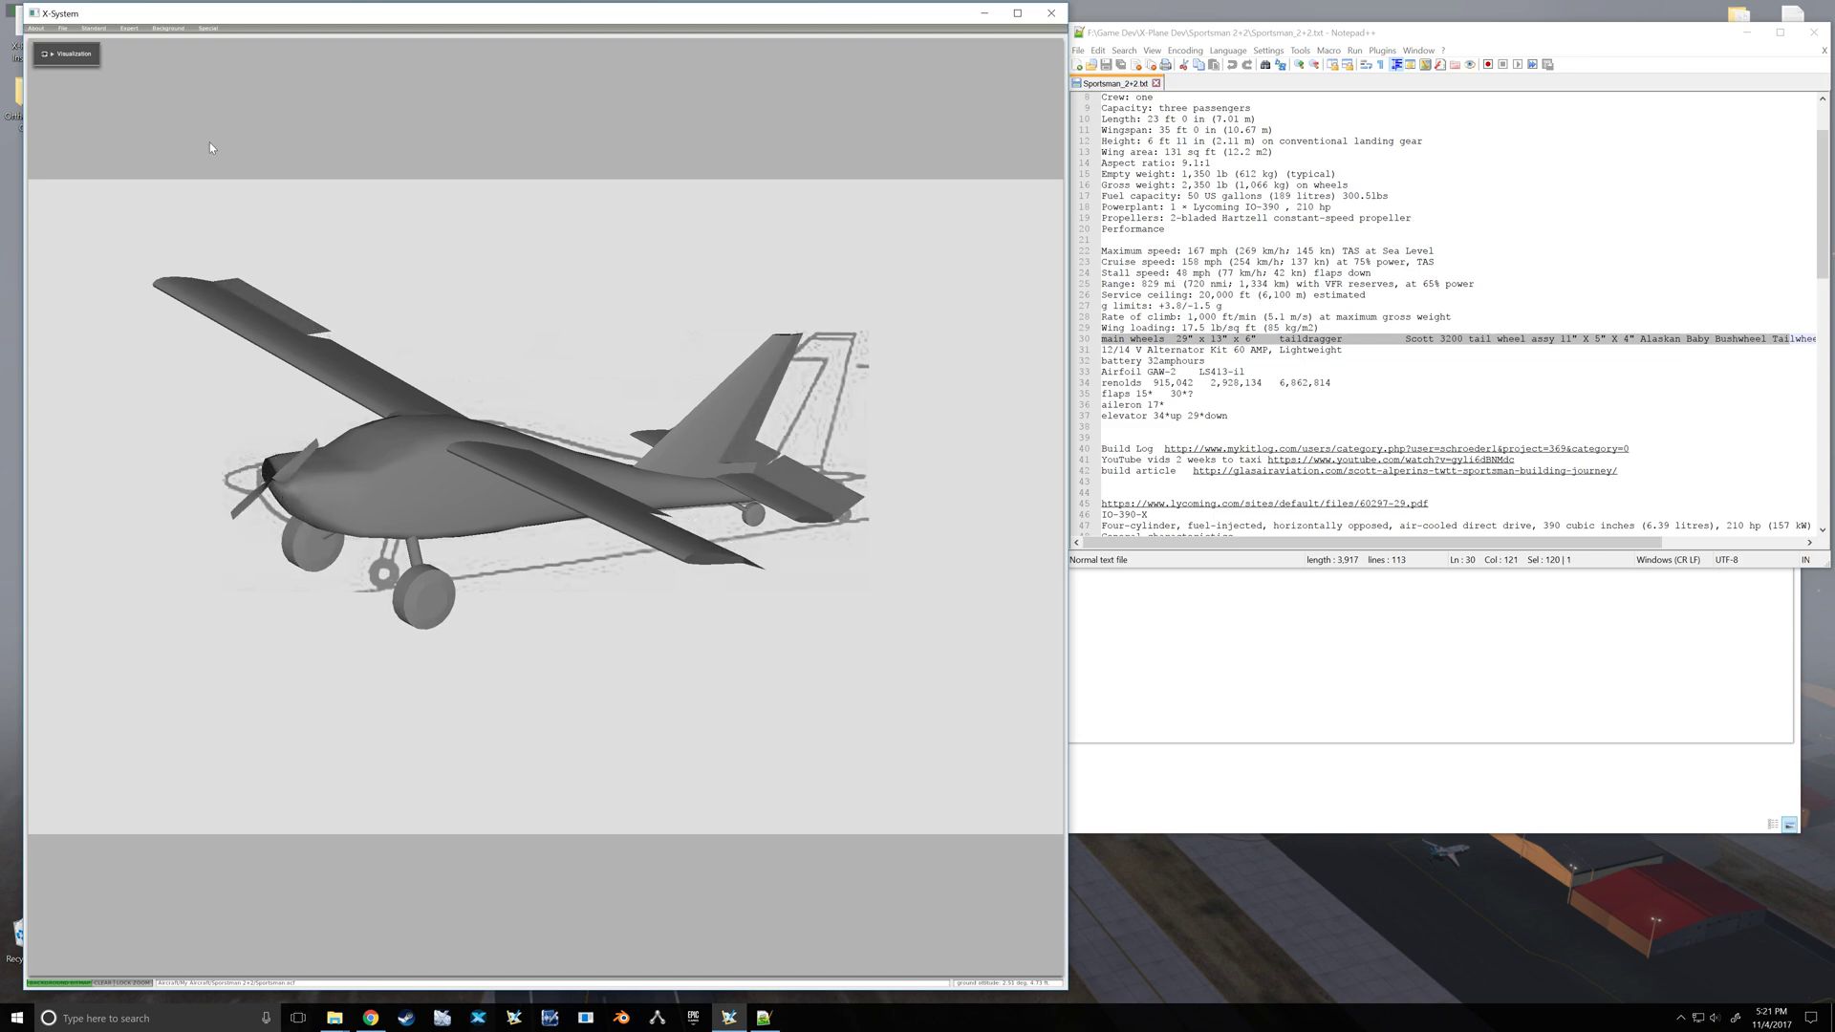
{"action": "left_click", "coordinate": [94, 28]}
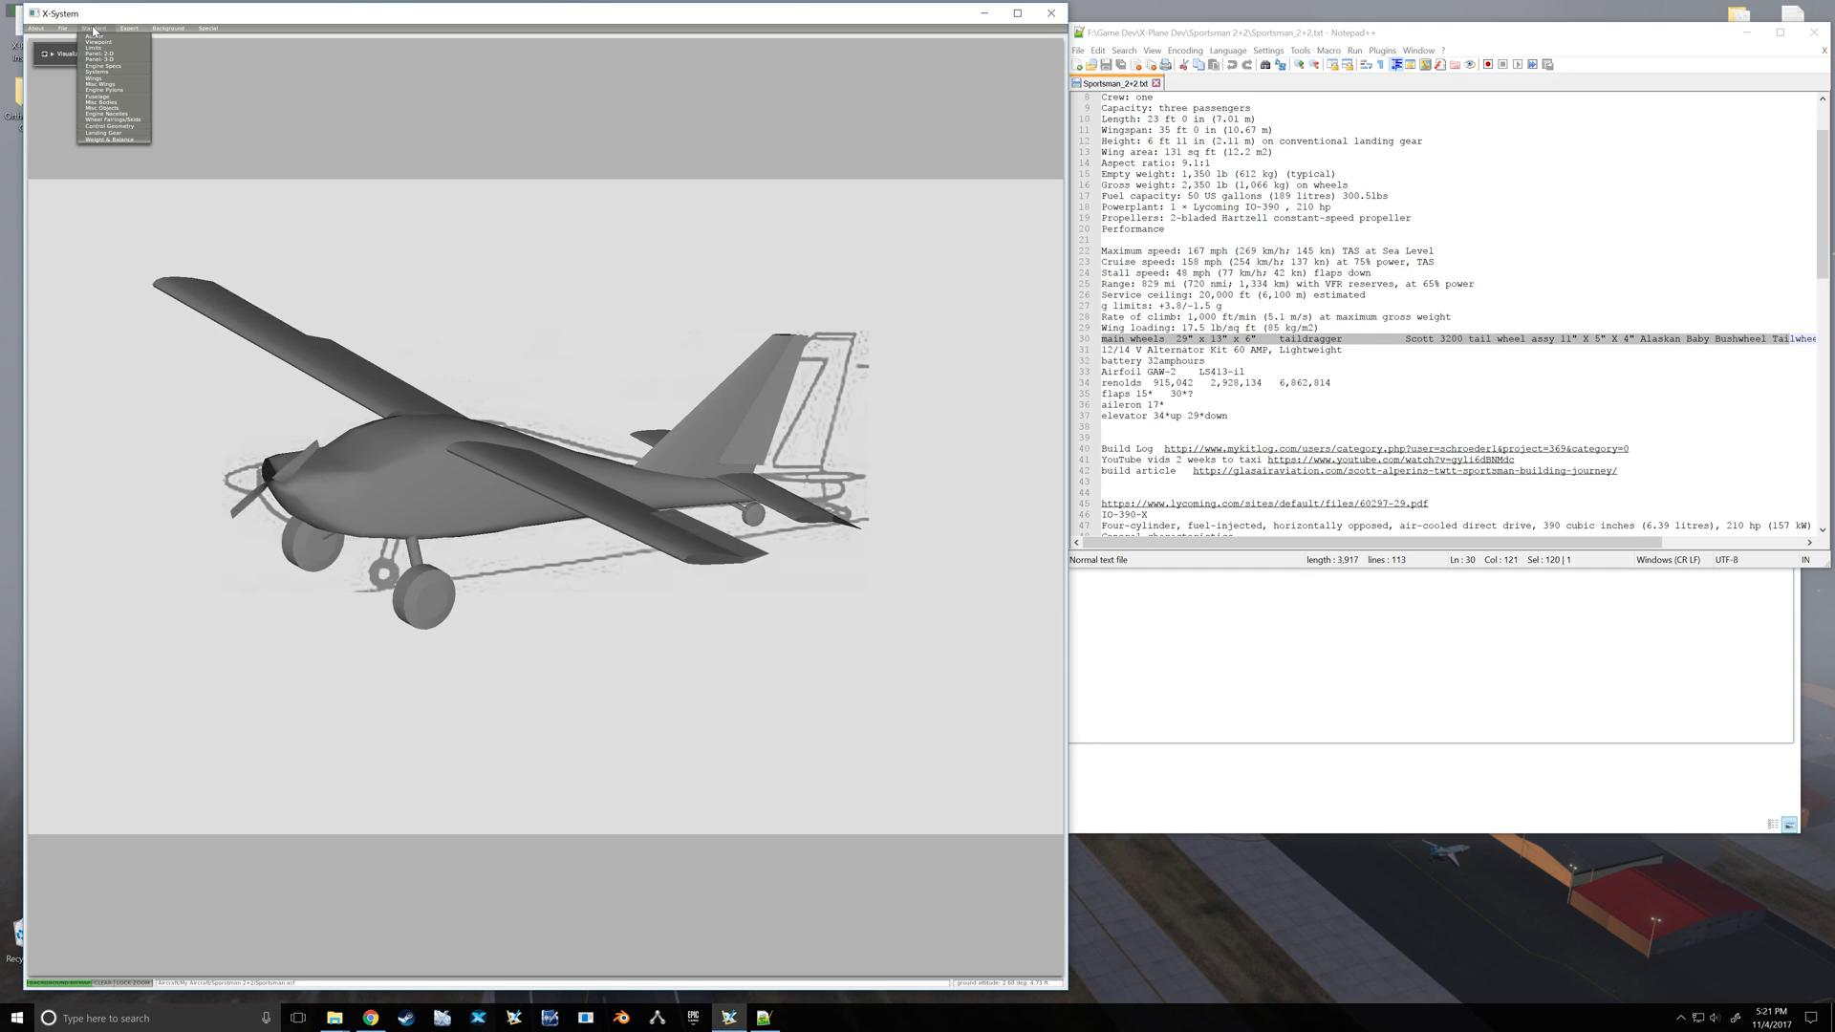
- Open Weight & Balance, select the Sportsman empty and gross weight specs in Notepad++, and start entering empty weight
{"action": "left_click", "coordinate": [107, 141]}
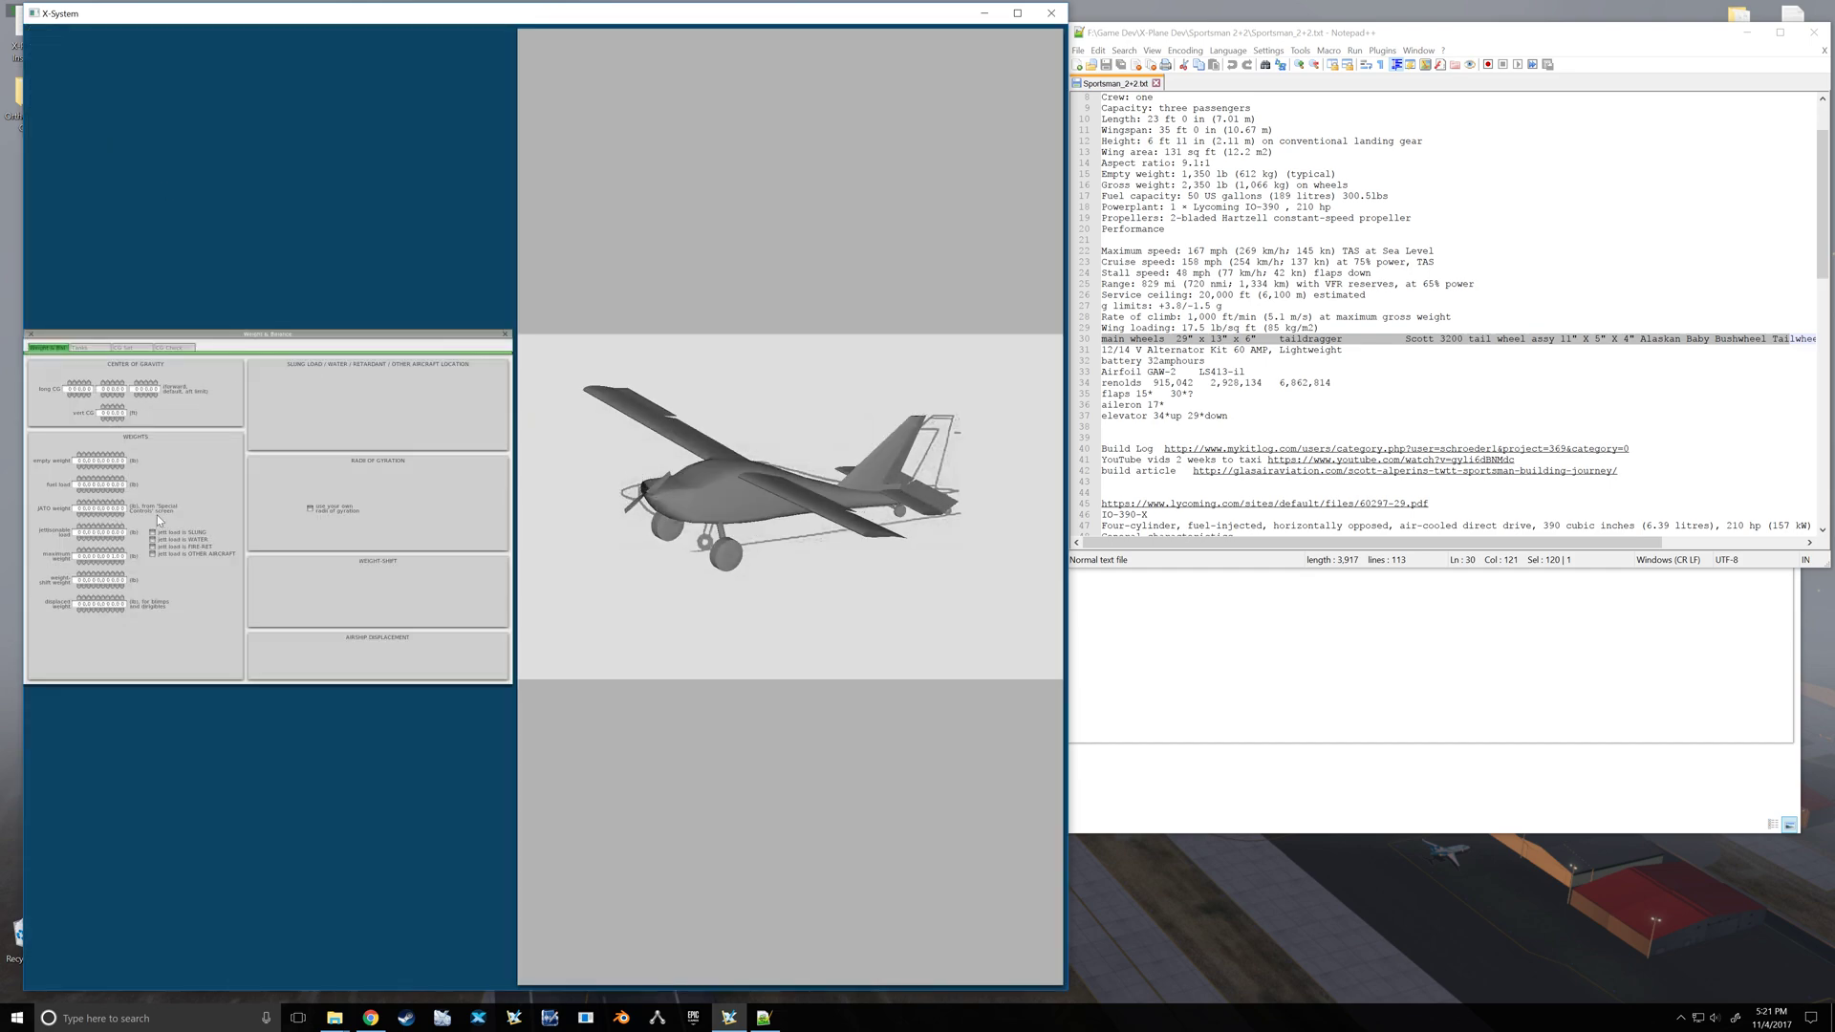
{"action": "mouse_move", "coordinate": [88, 464]}
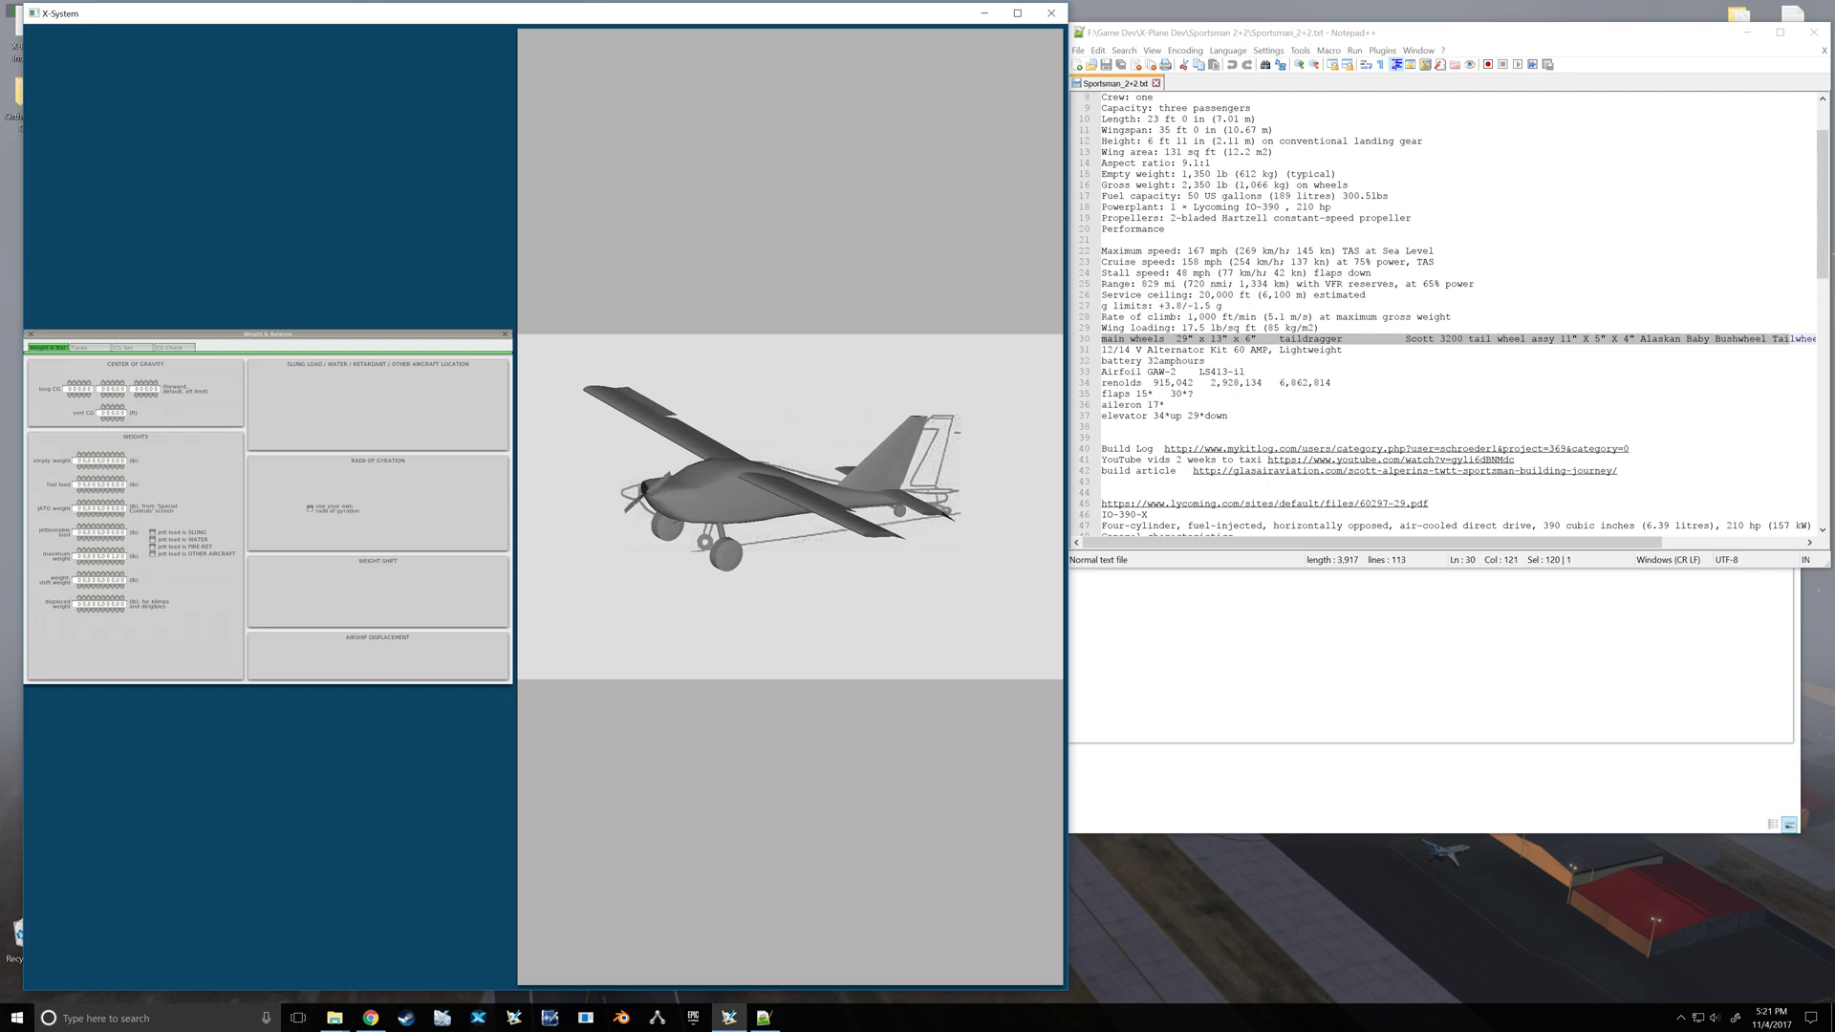
{"action": "scroll", "coordinate": [1443, 315], "scroll_direction": "up", "scroll_amount": 1}
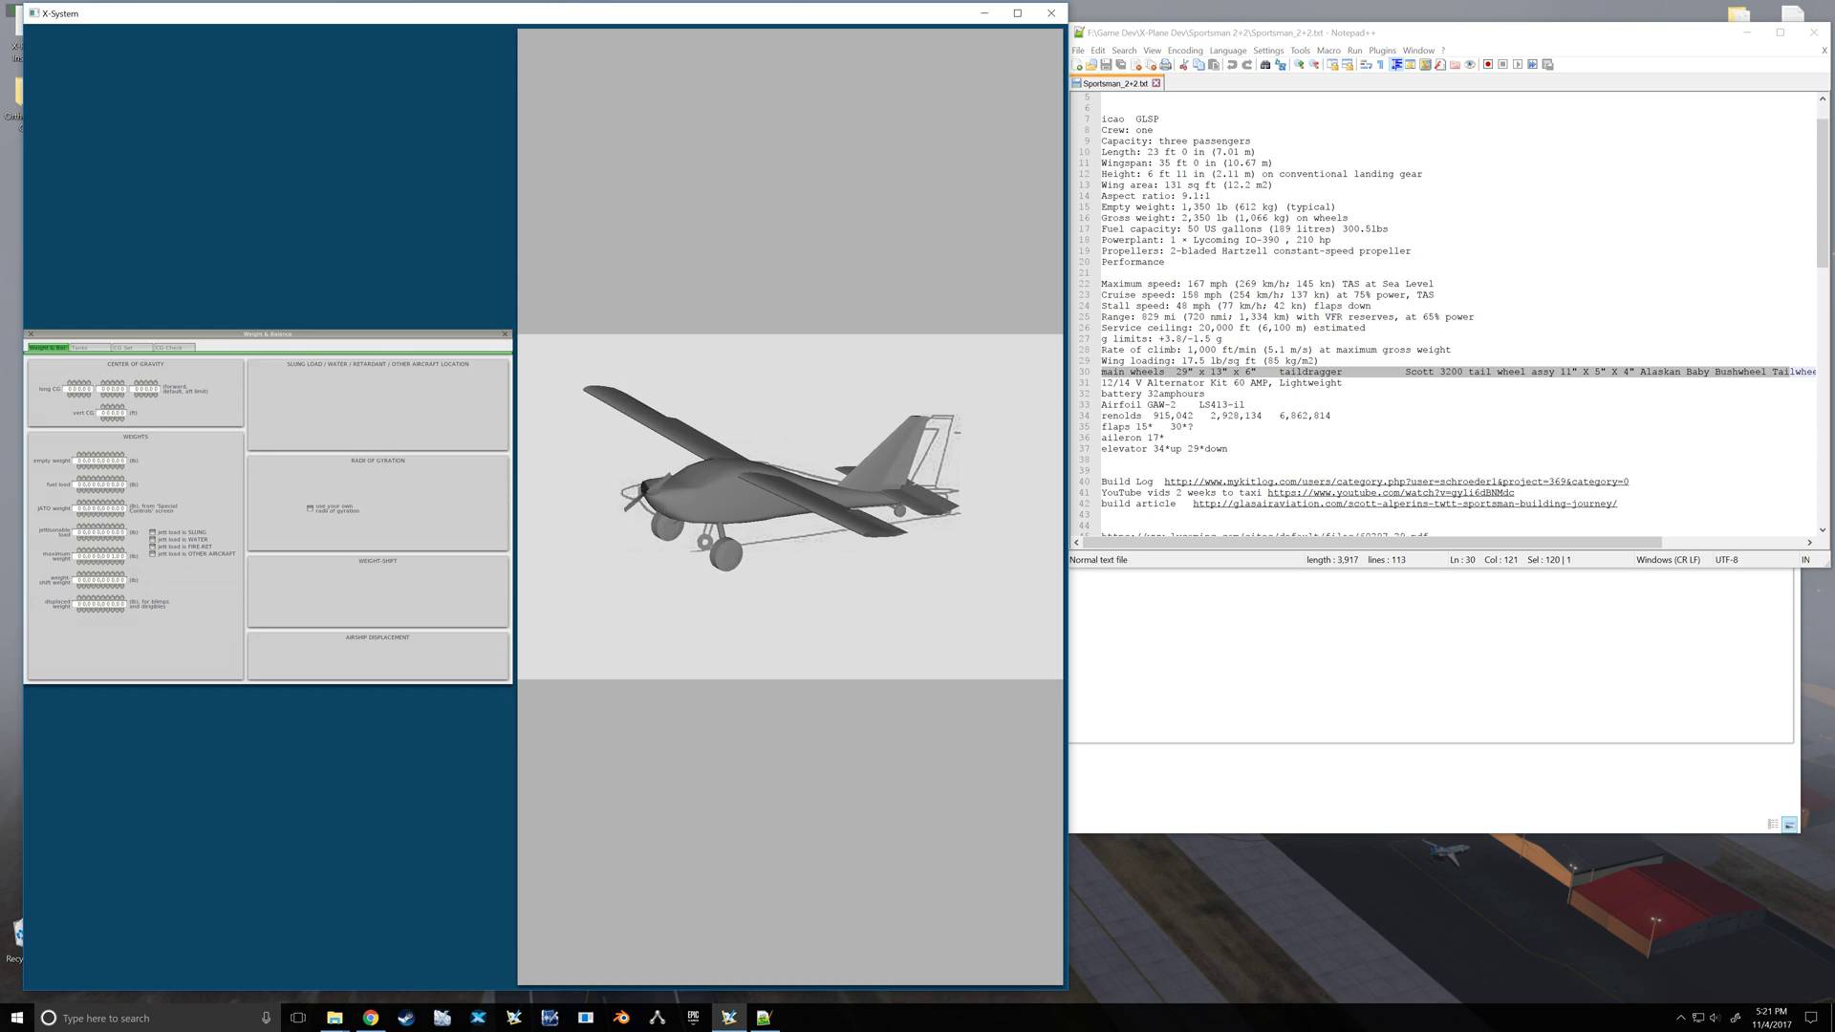
{"action": "left_click_drag", "start_coordinate": [1101, 206], "coordinate": [1348, 218]}
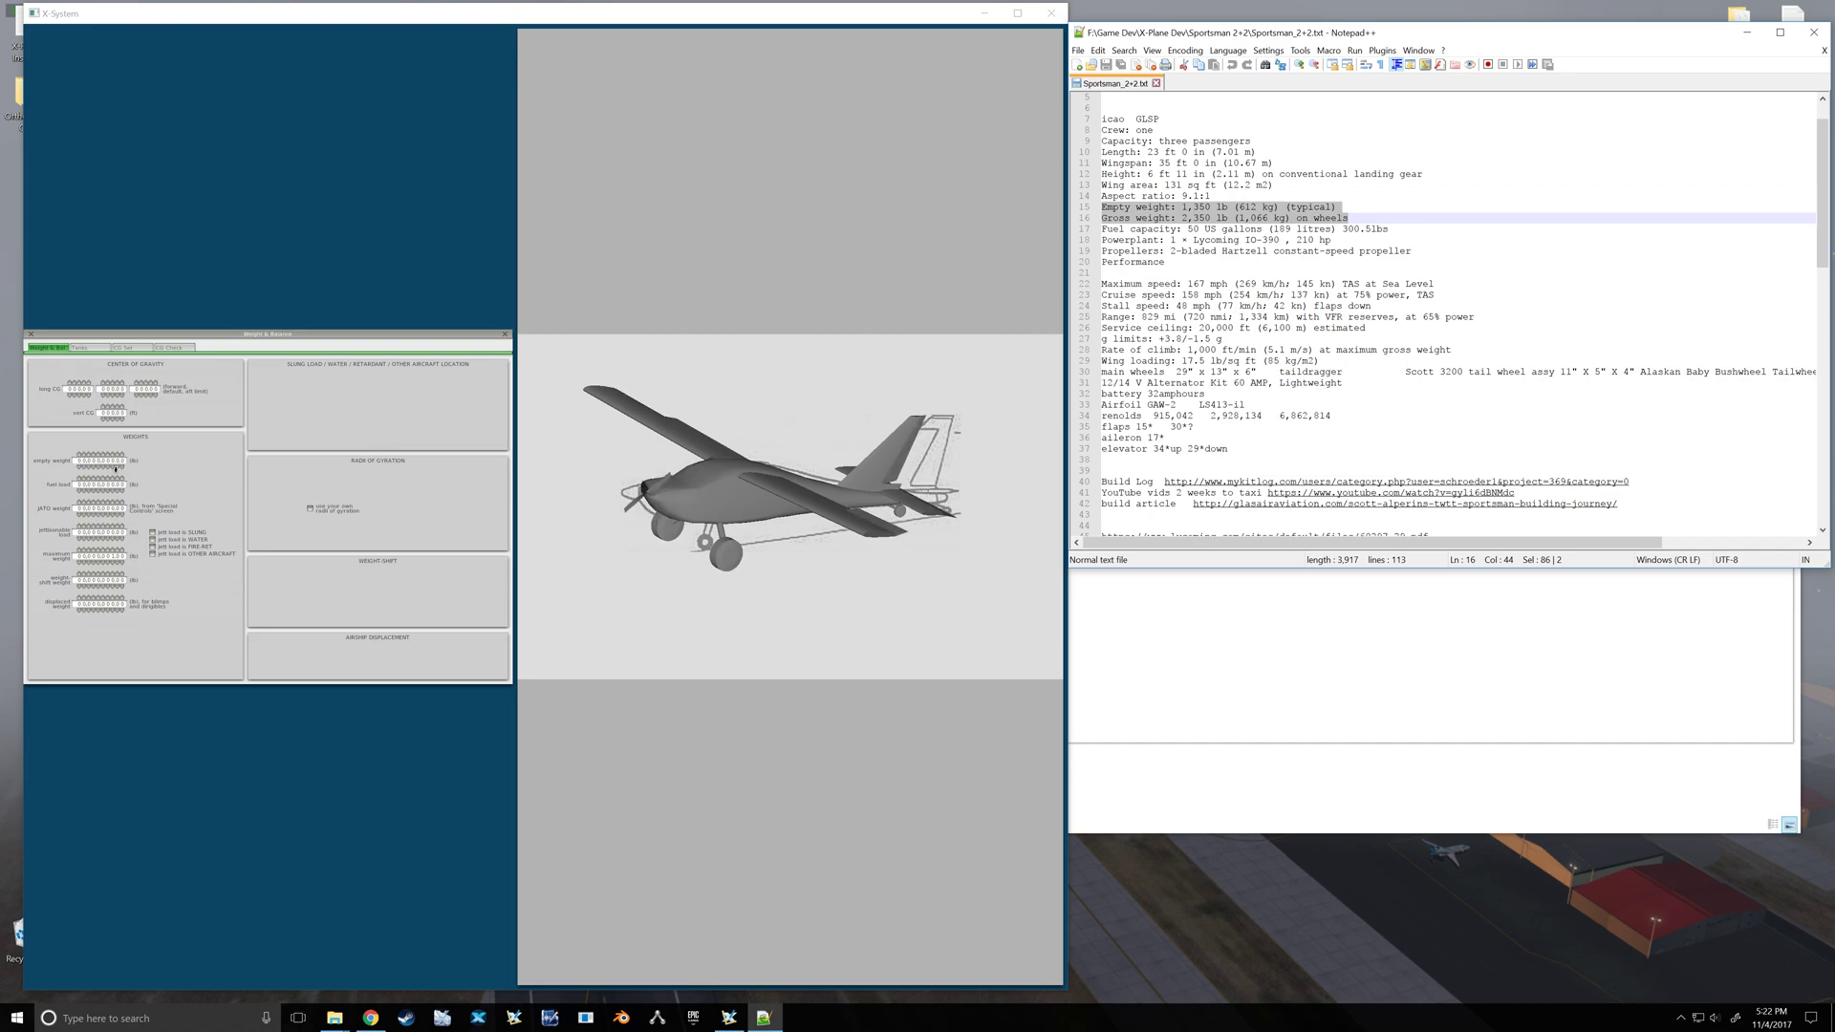
{"action": "left_click", "coordinate": [102, 456]}
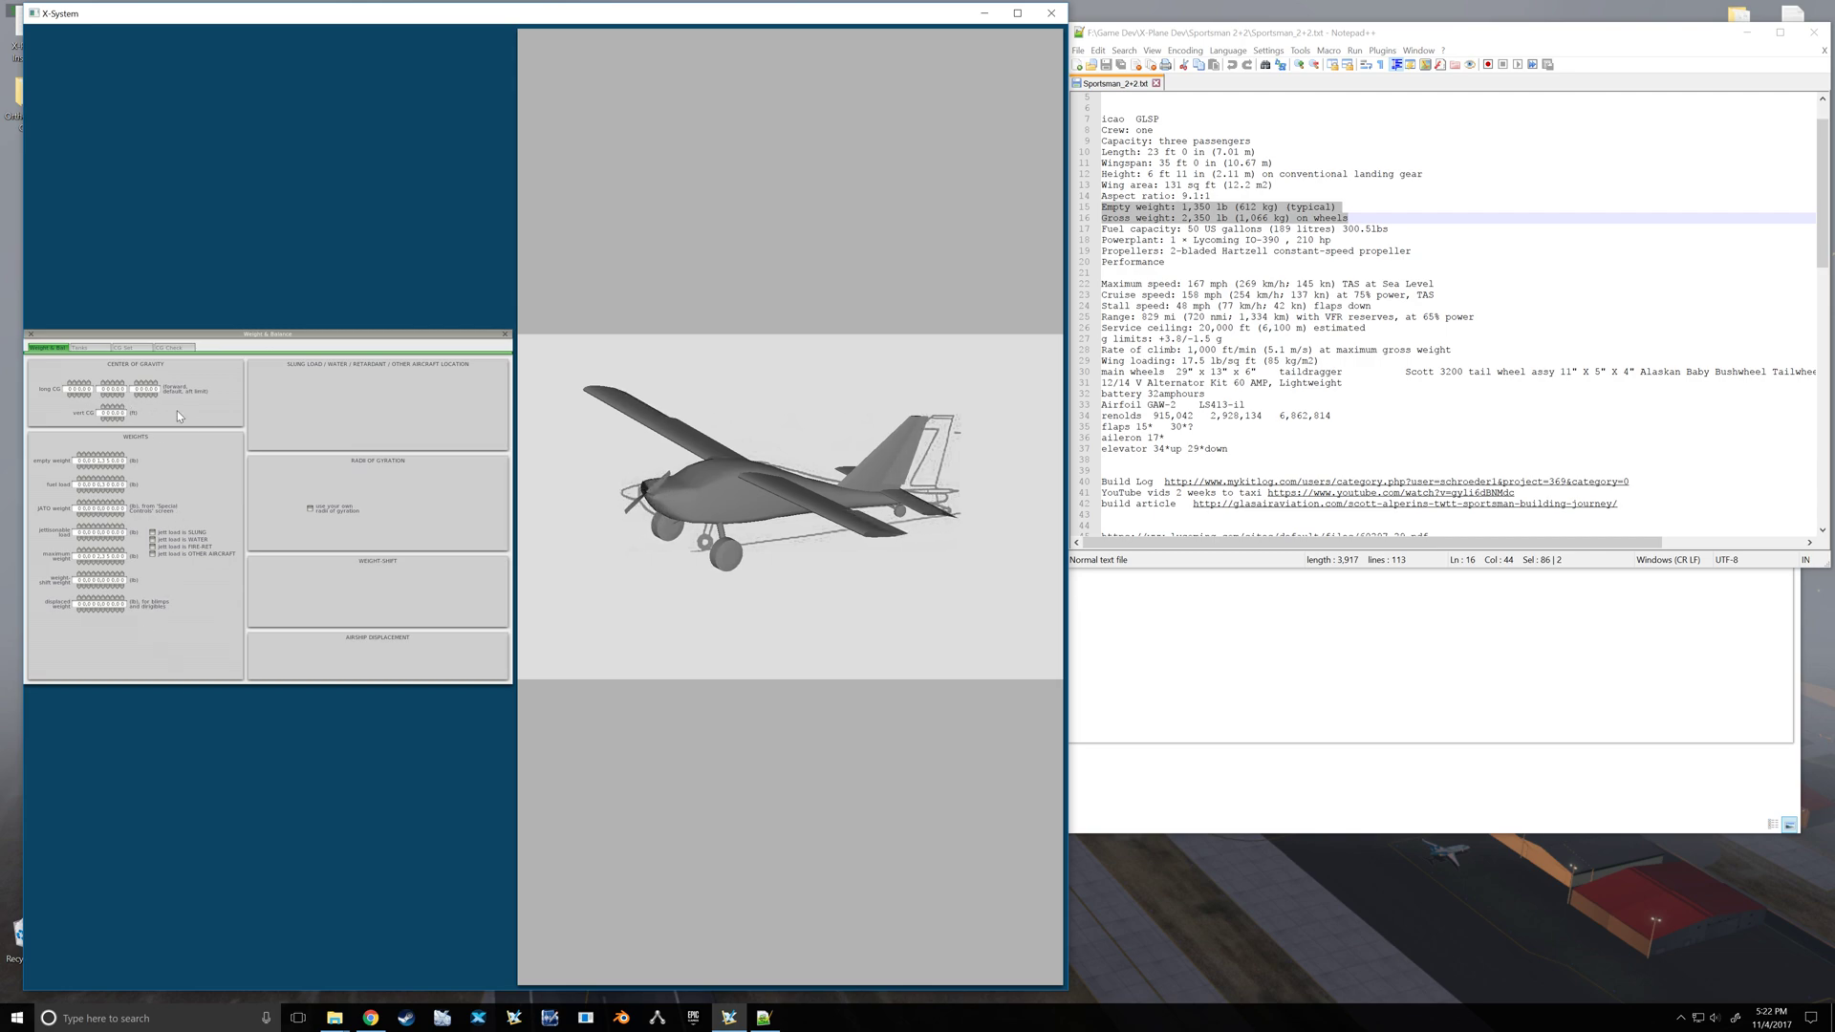
- Give fuel tank #1 a ratio of 1.000, then check the model in wireframe and solid views
{"action": "left_click", "coordinate": [91, 350]}
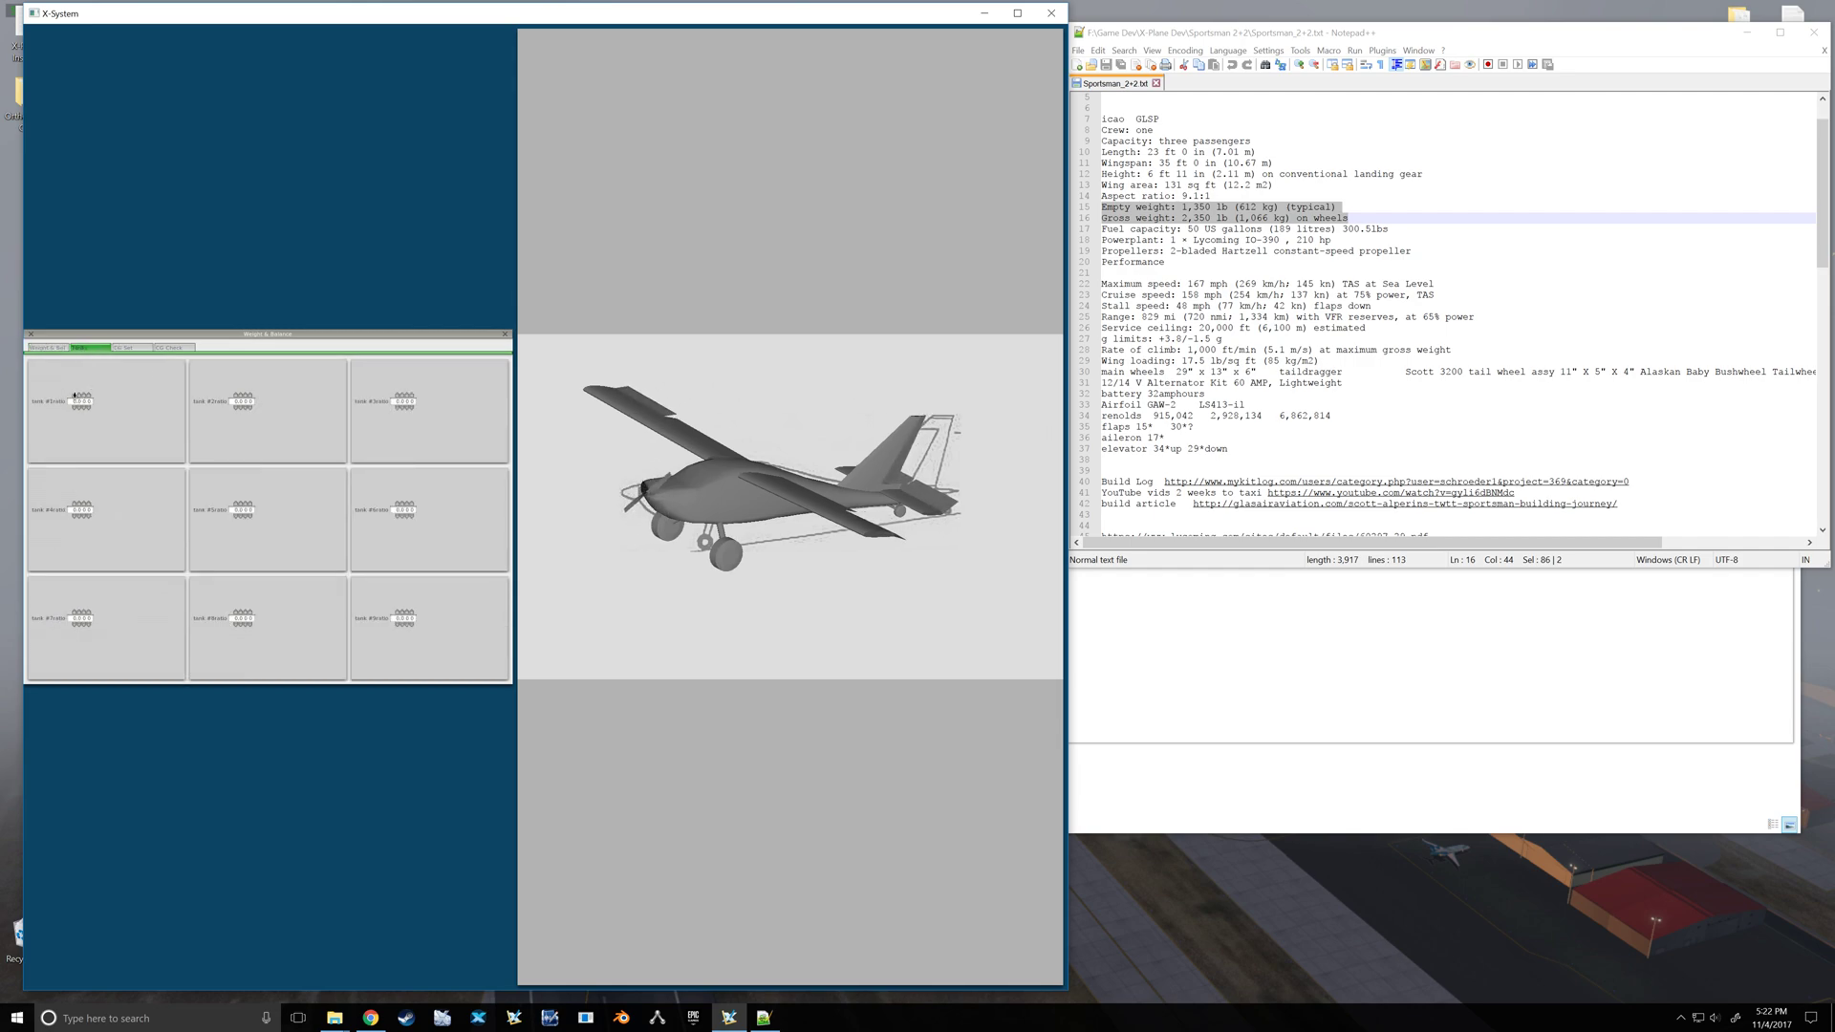
{"action": "left_click", "coordinate": [75, 395]}
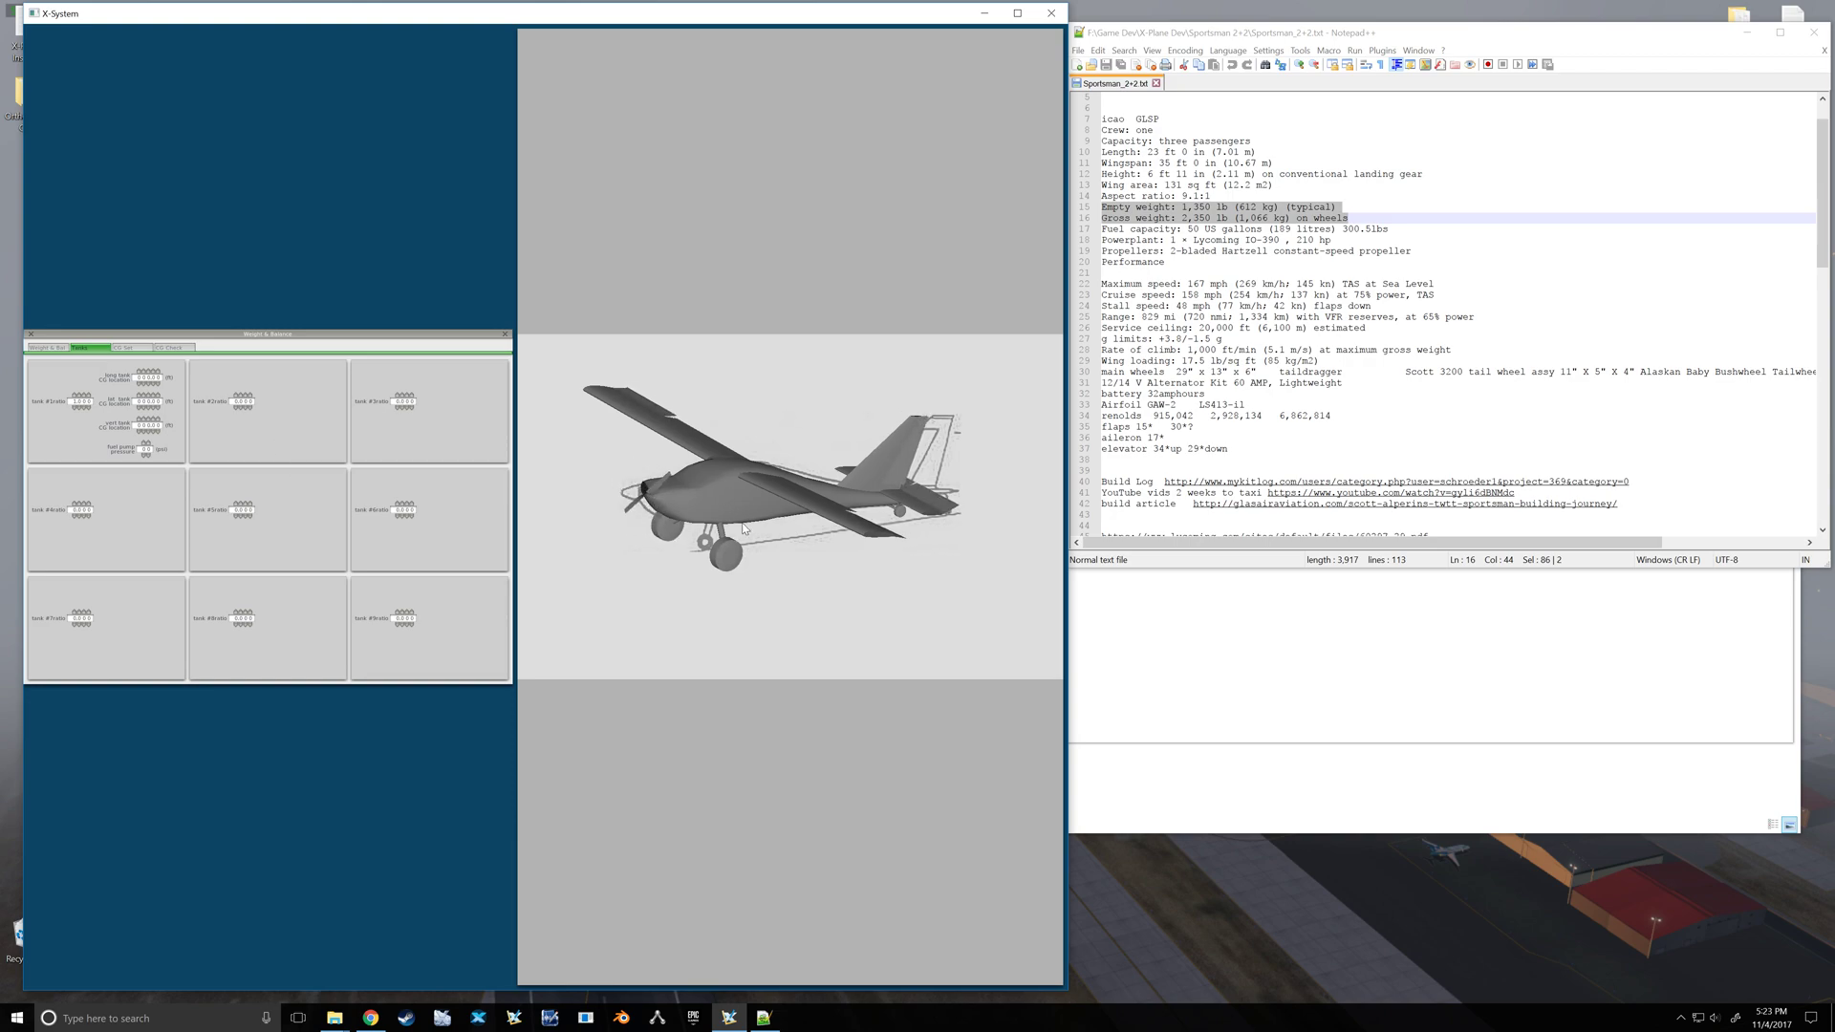
{"action": "key", "text": "w"}
{"action": "left_click_drag", "start_coordinate": [758, 522], "coordinate": [715, 496]}
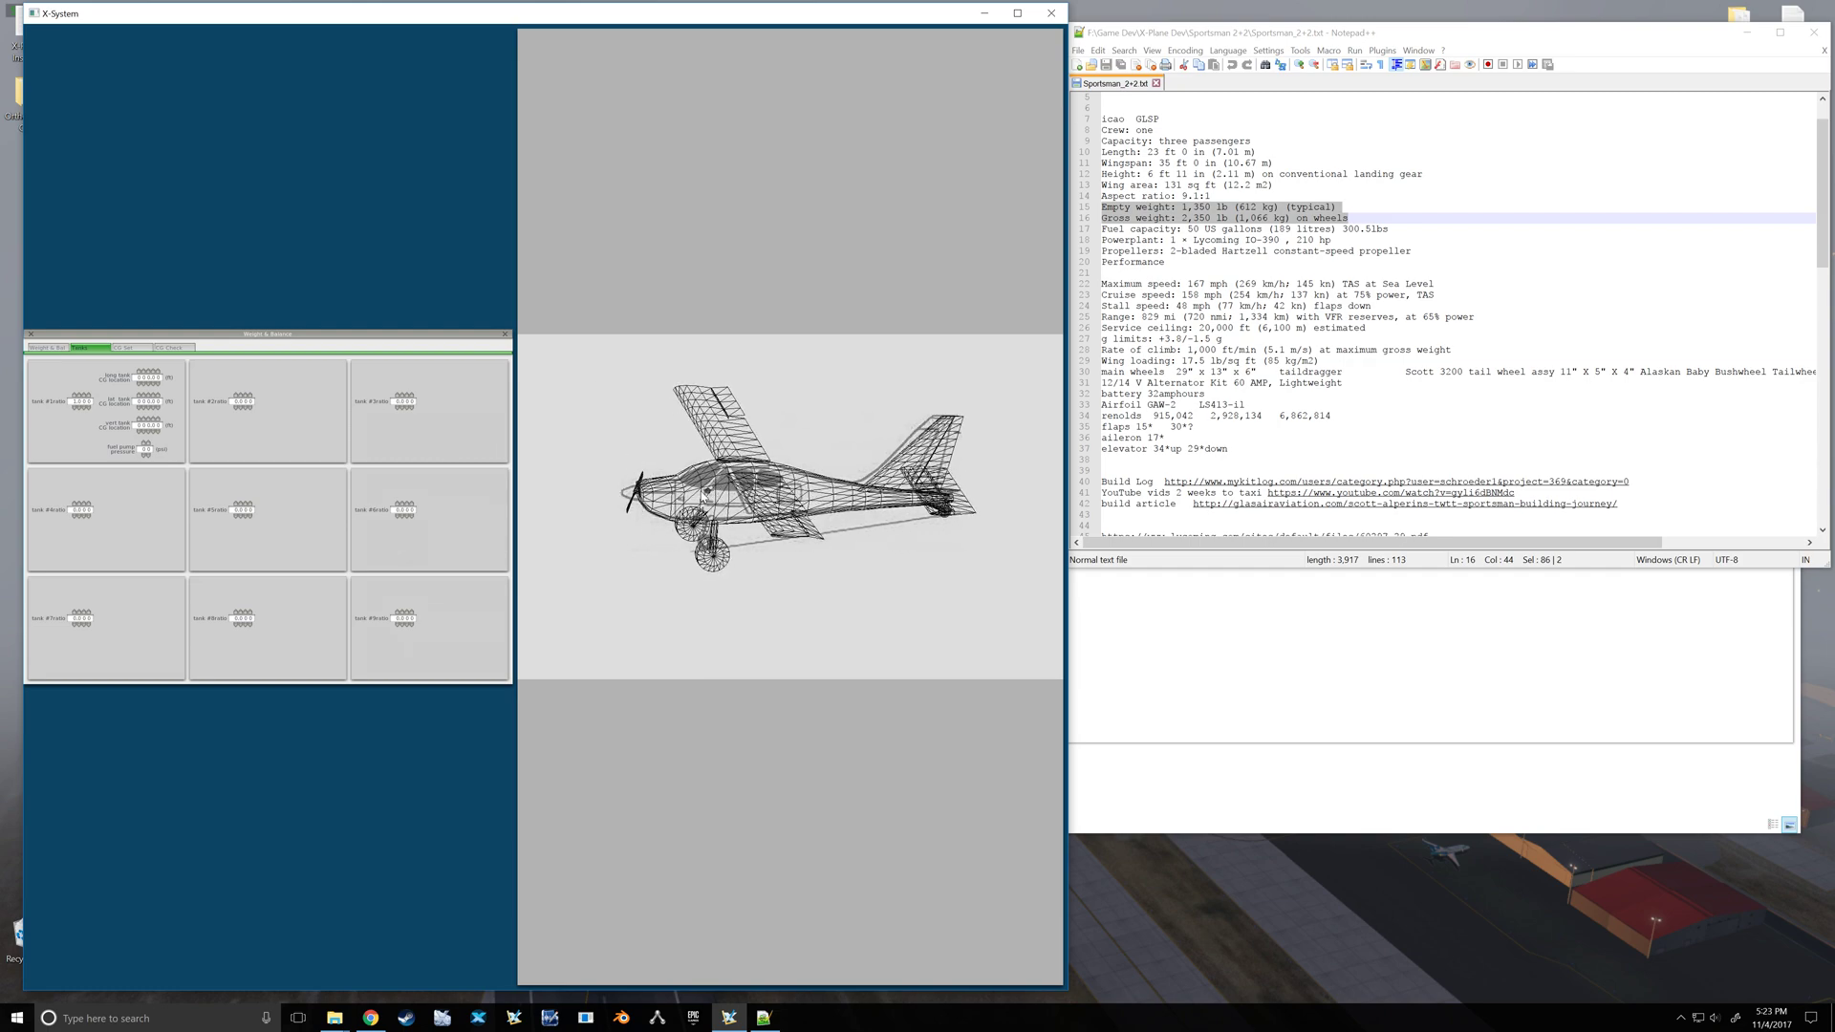
{"action": "key", "text": "w"}
{"action": "left_click_drag", "start_coordinate": [705, 495], "coordinate": [683, 499]}
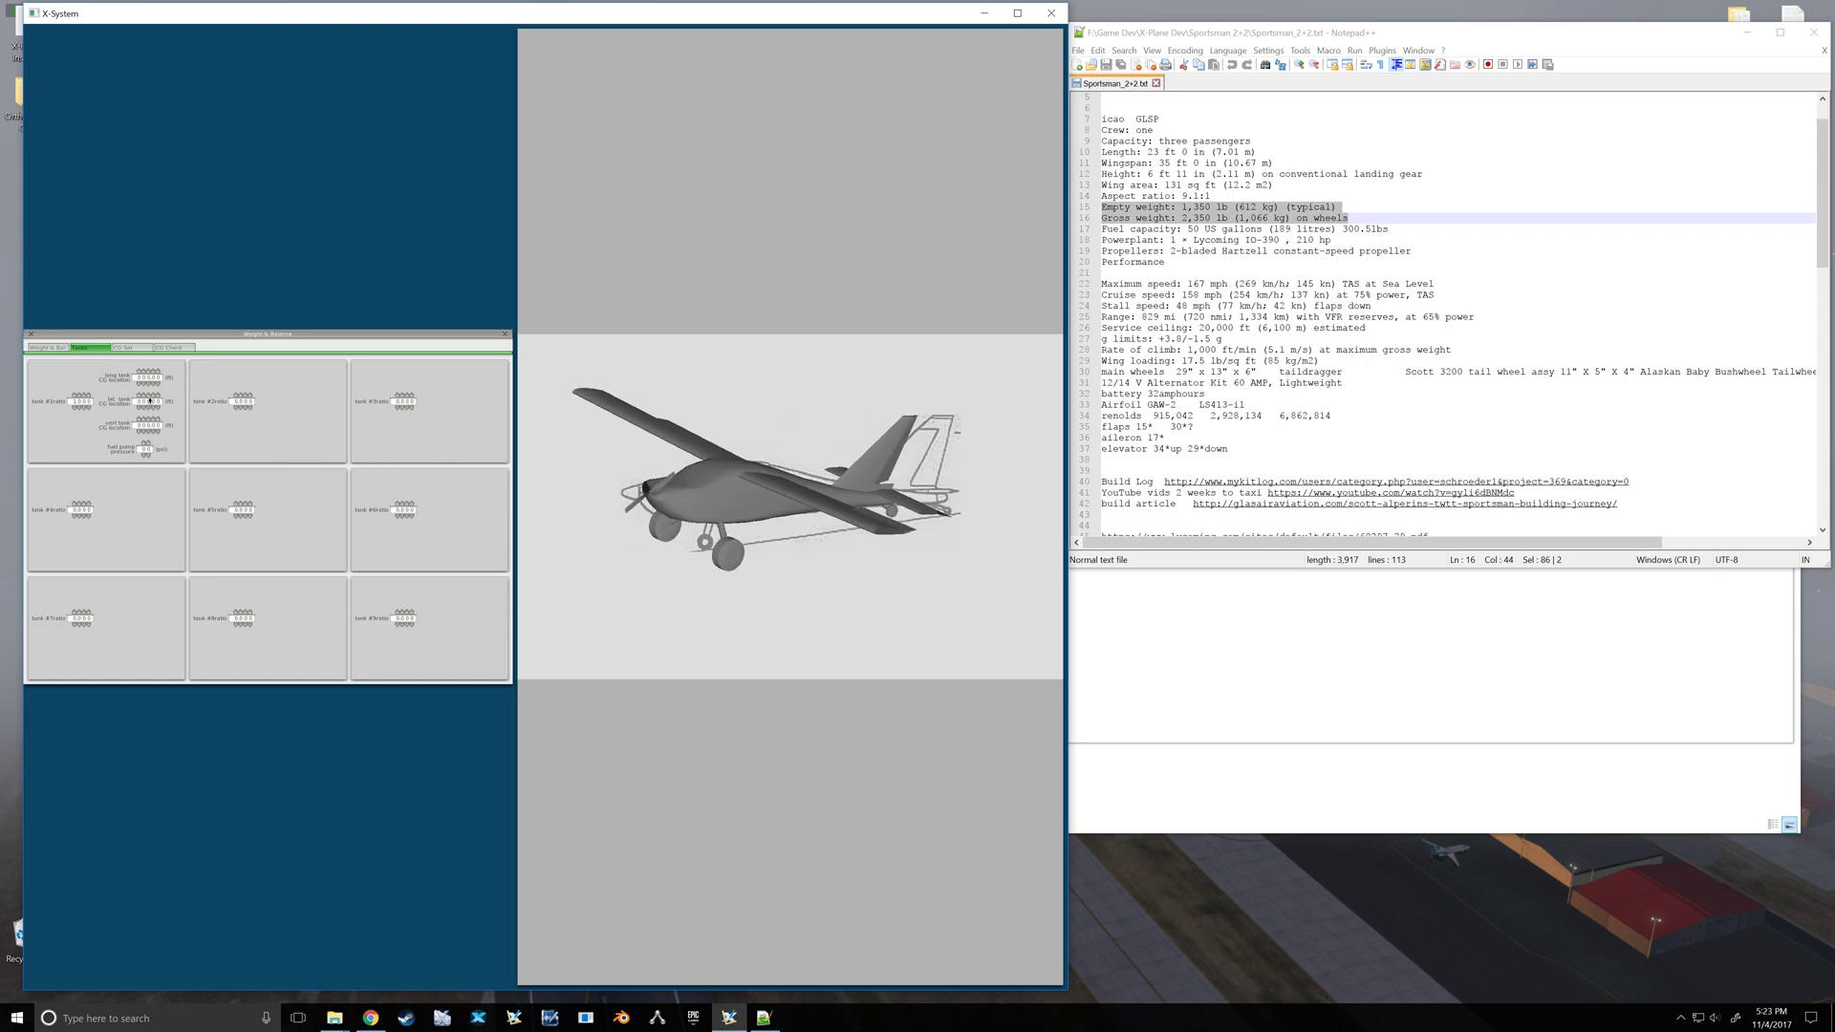
{"action": "left_click", "coordinate": [45, 346]}
- Close Weight & Balance and save the aircraft file, now without any warning
{"action": "left_click", "coordinate": [30, 333]}
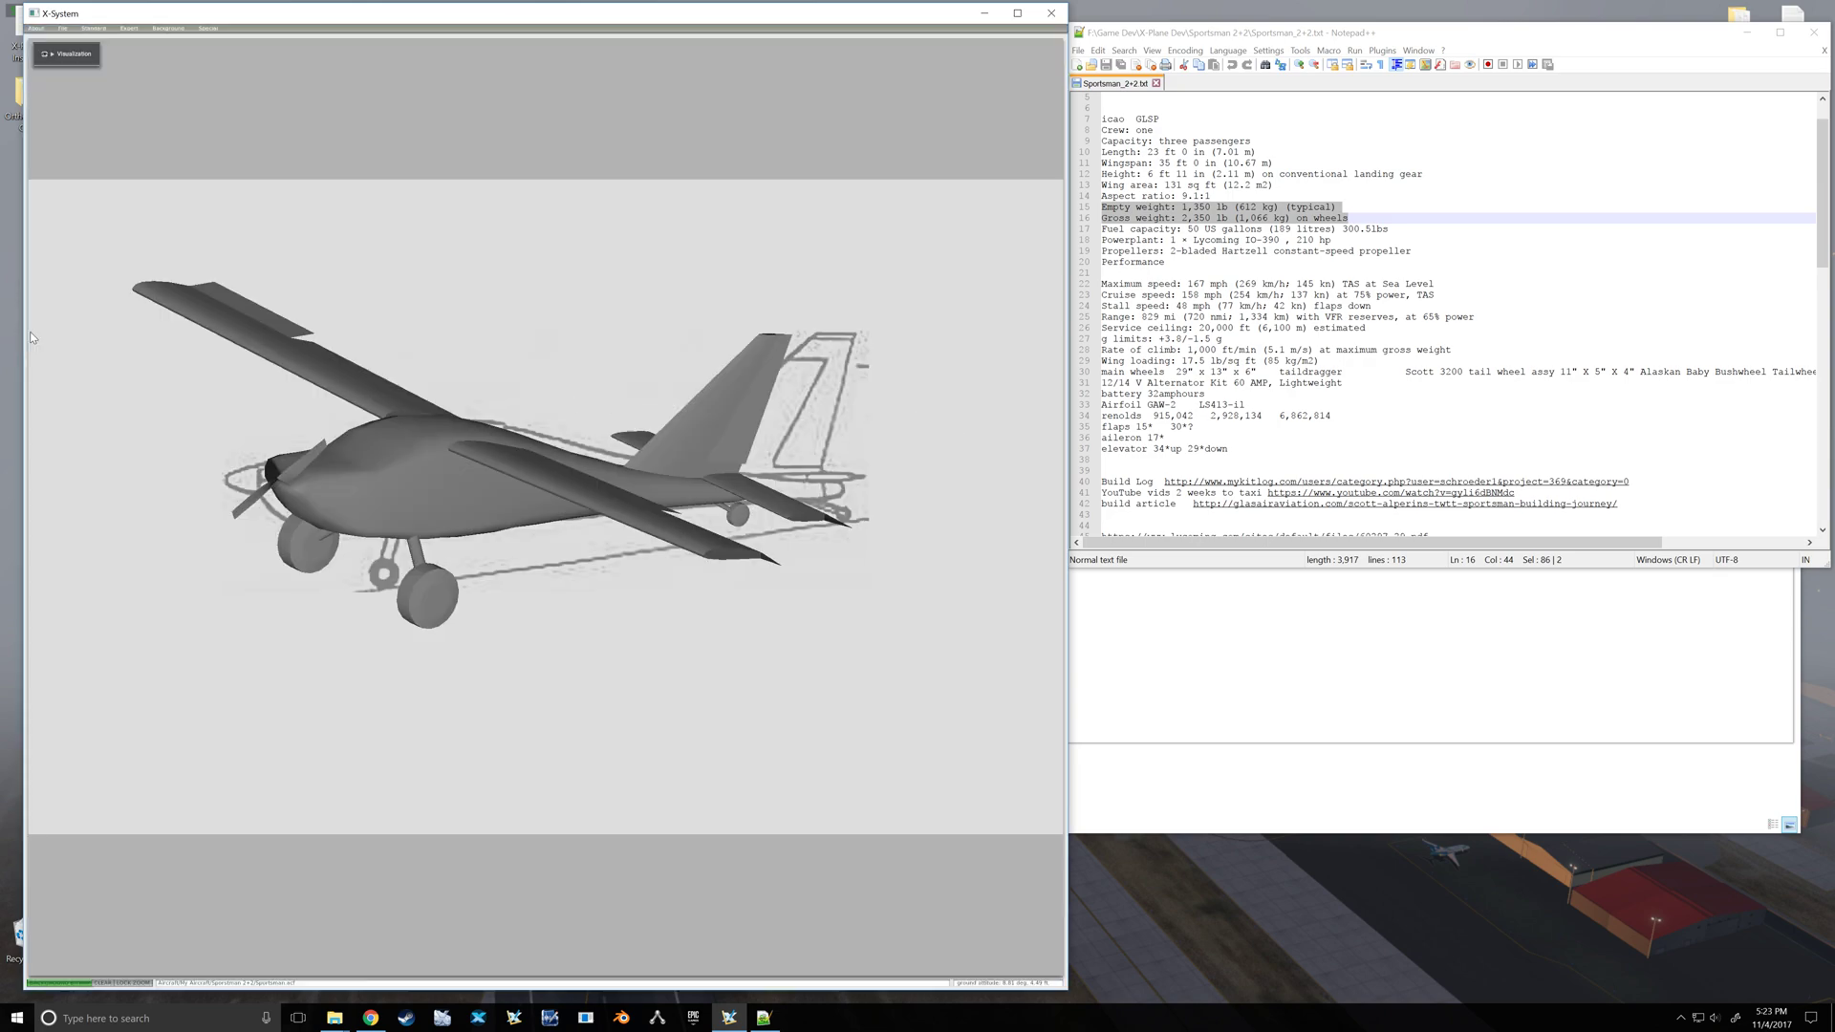
{"action": "left_click", "coordinate": [62, 28]}
{"action": "left_click", "coordinate": [77, 49]}
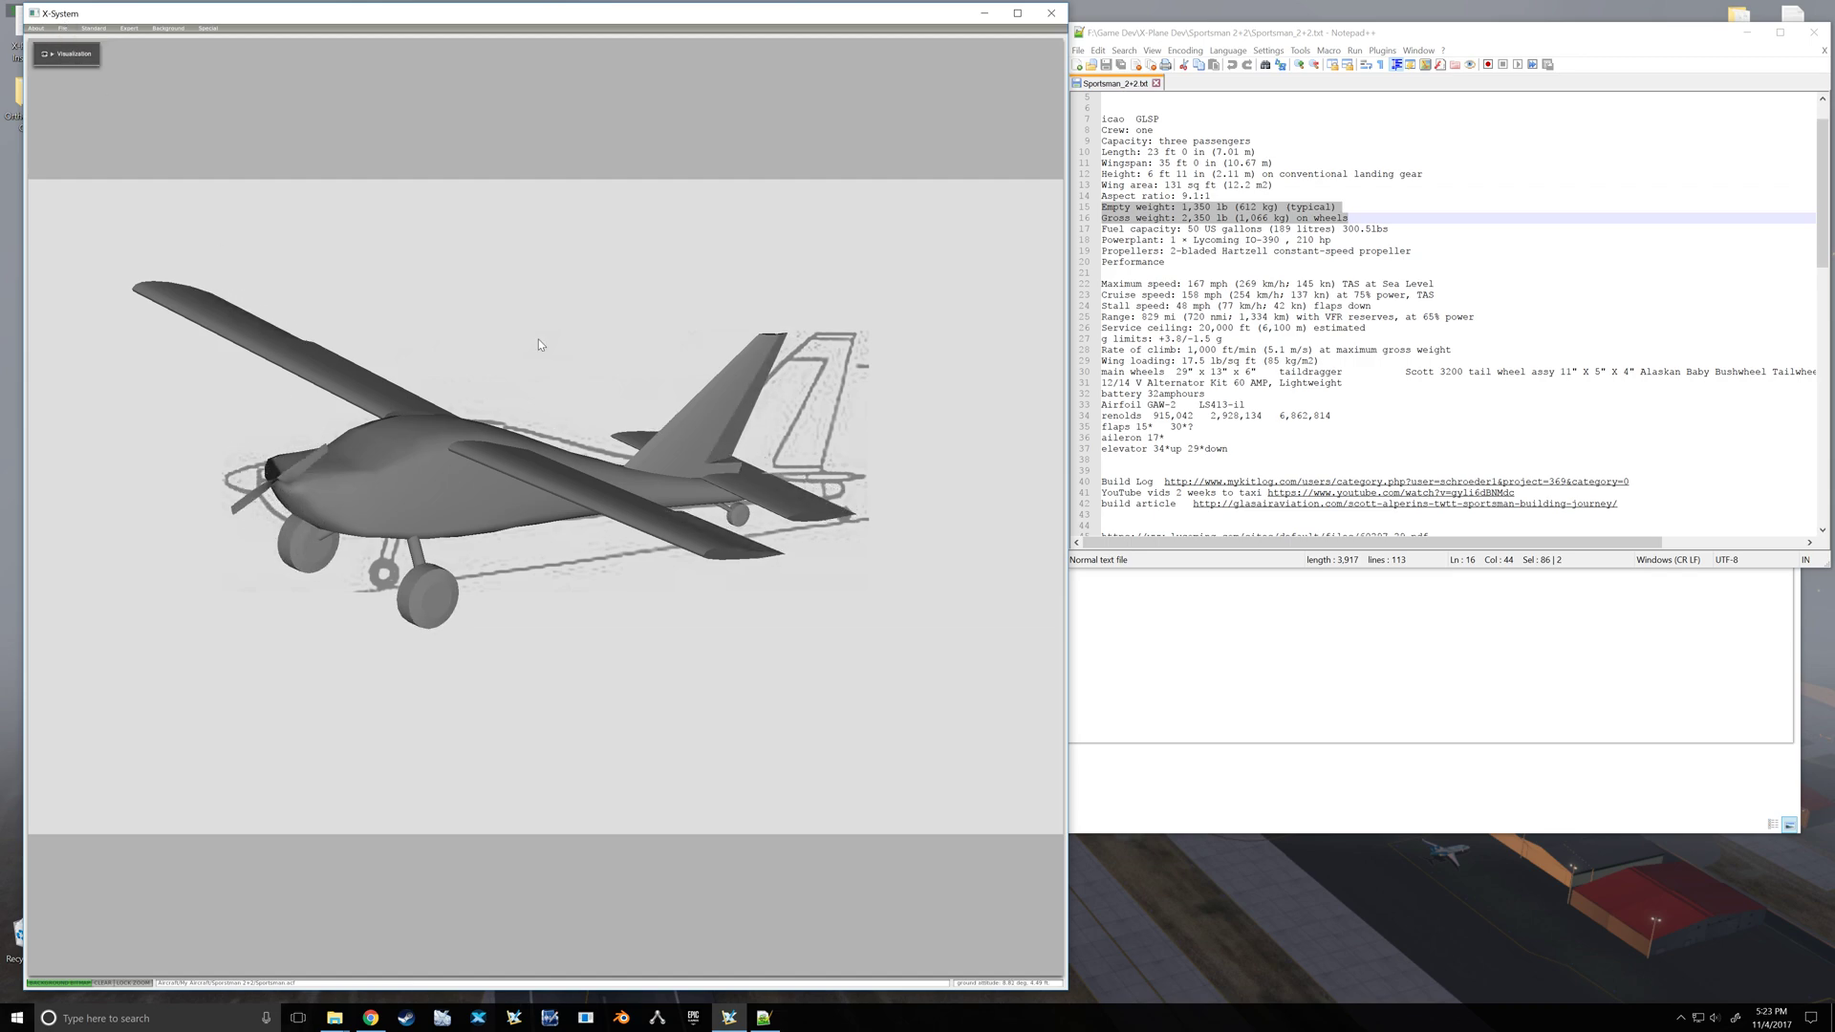